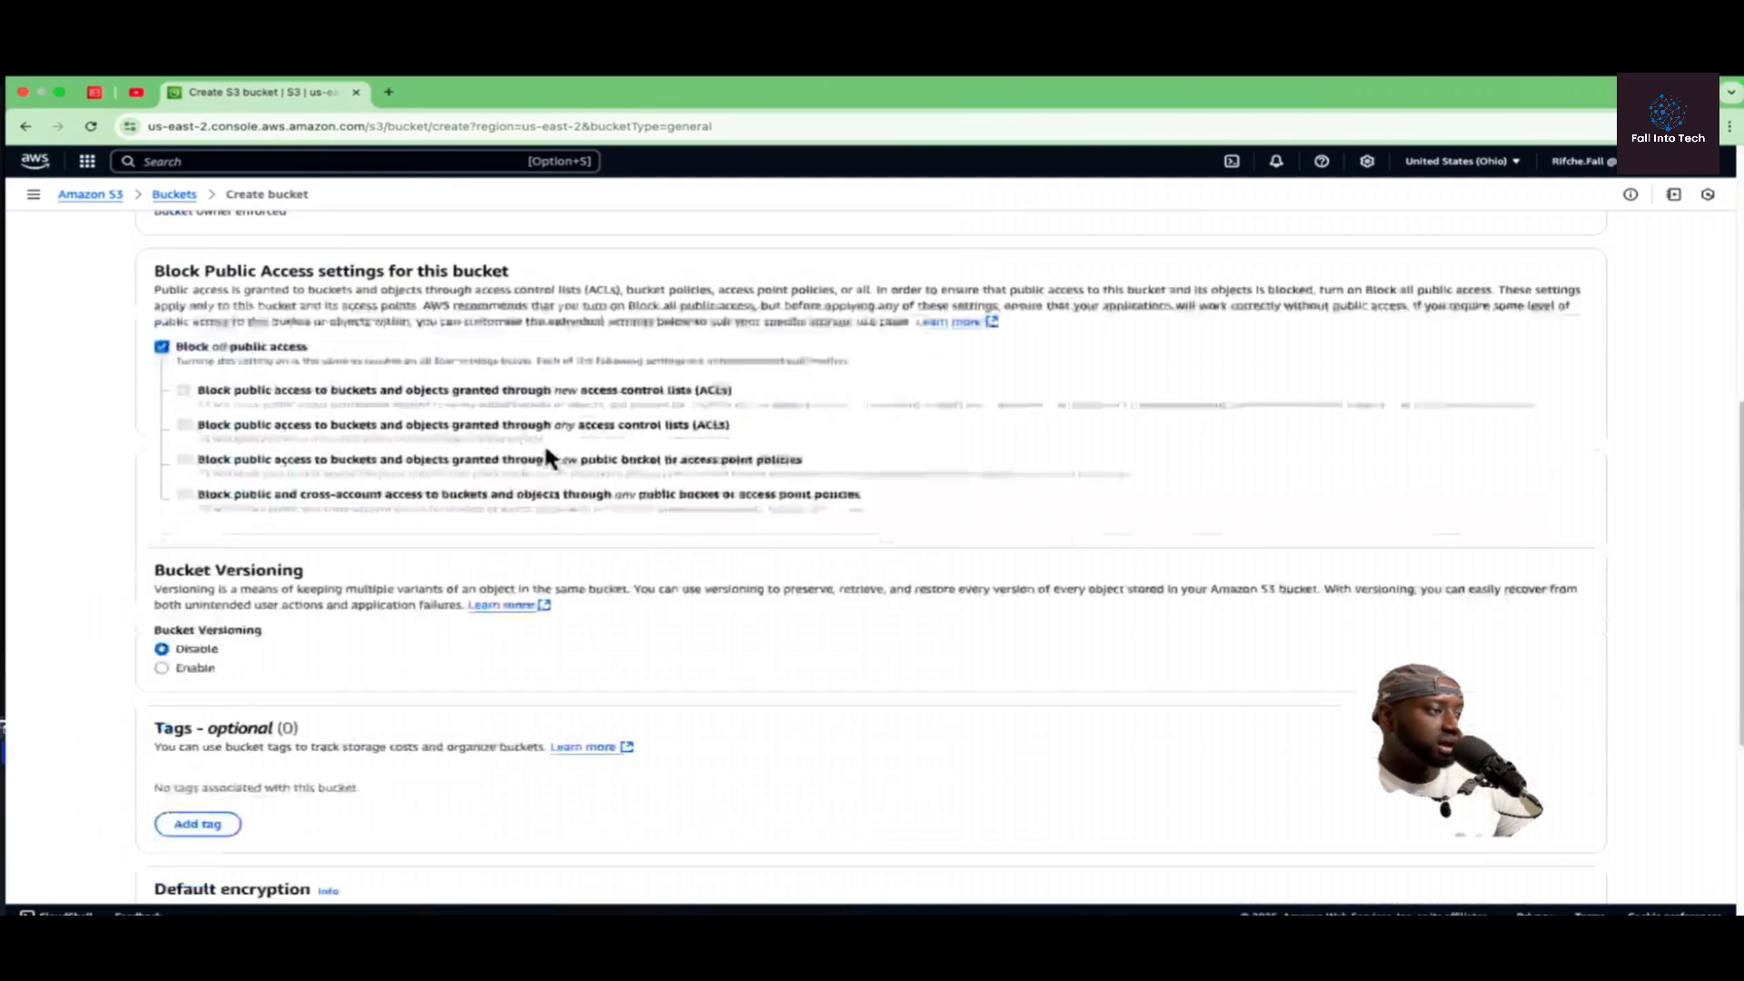
Step: Review the AWS regions available for the new bucket without changing the current one
{"action": "scroll", "coordinate": [563, 443], "scroll_direction": "up", "scroll_amount": 12}
{"action": "scroll", "coordinate": [583, 447], "scroll_direction": "up", "scroll_amount": 3}
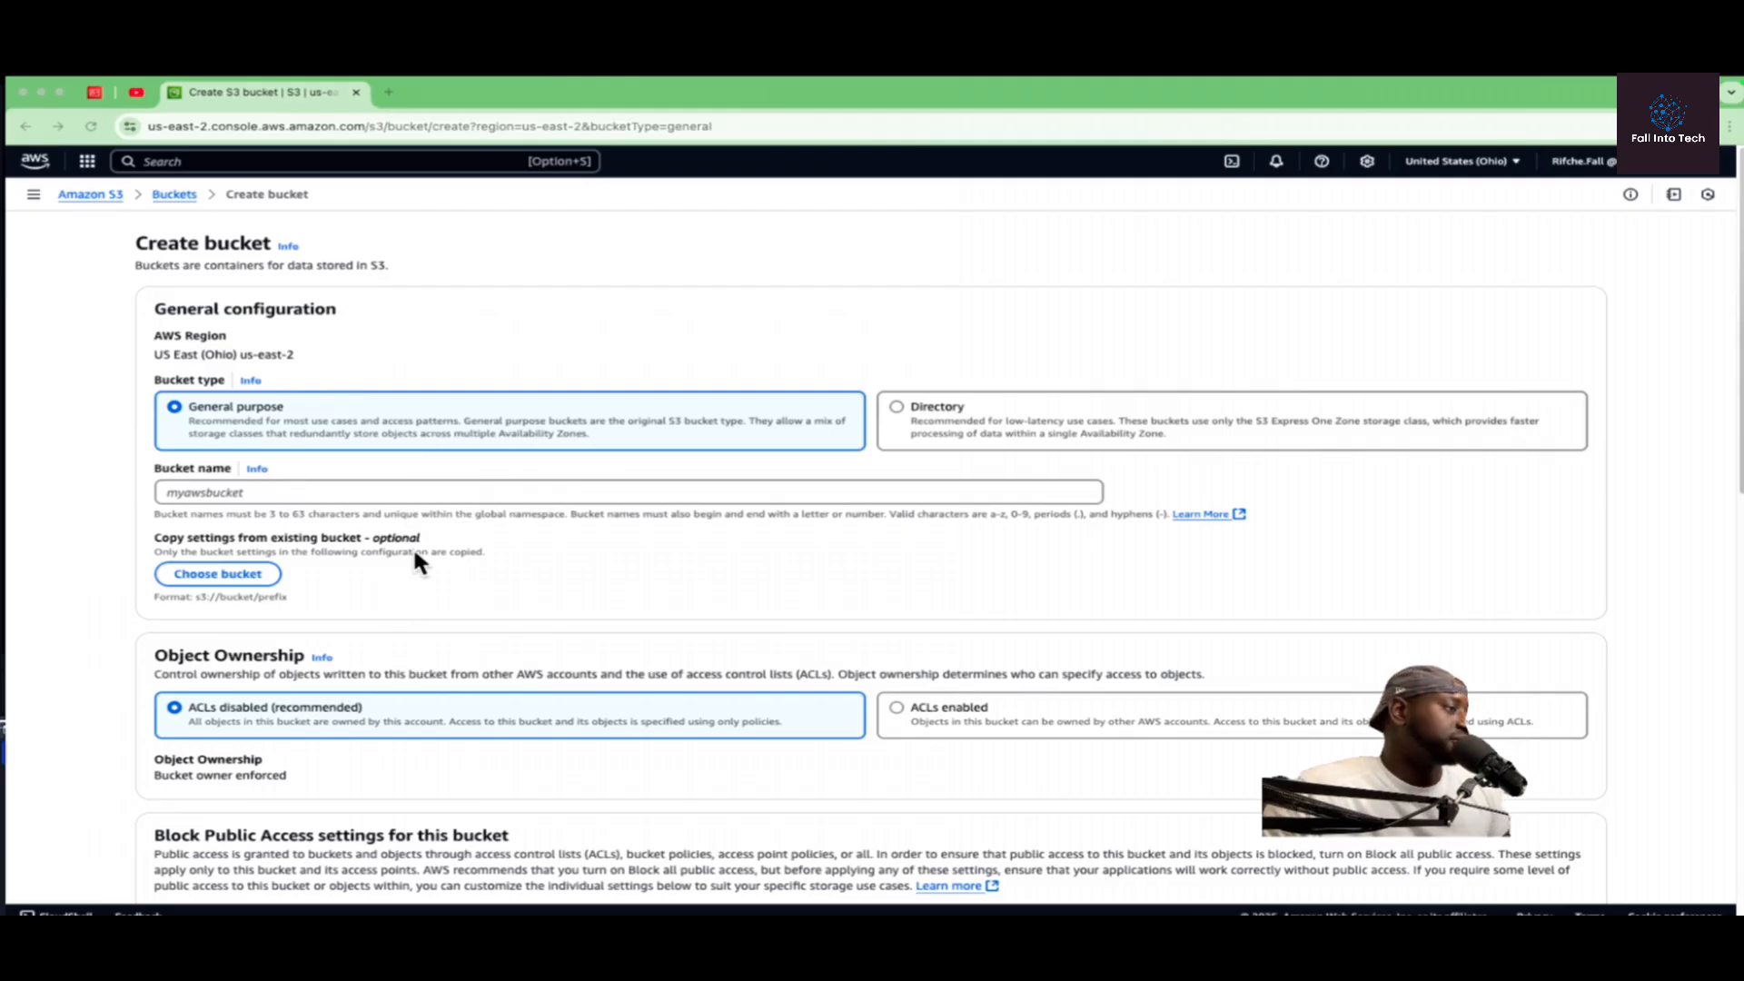
{"action": "left_click", "coordinate": [1516, 163]}
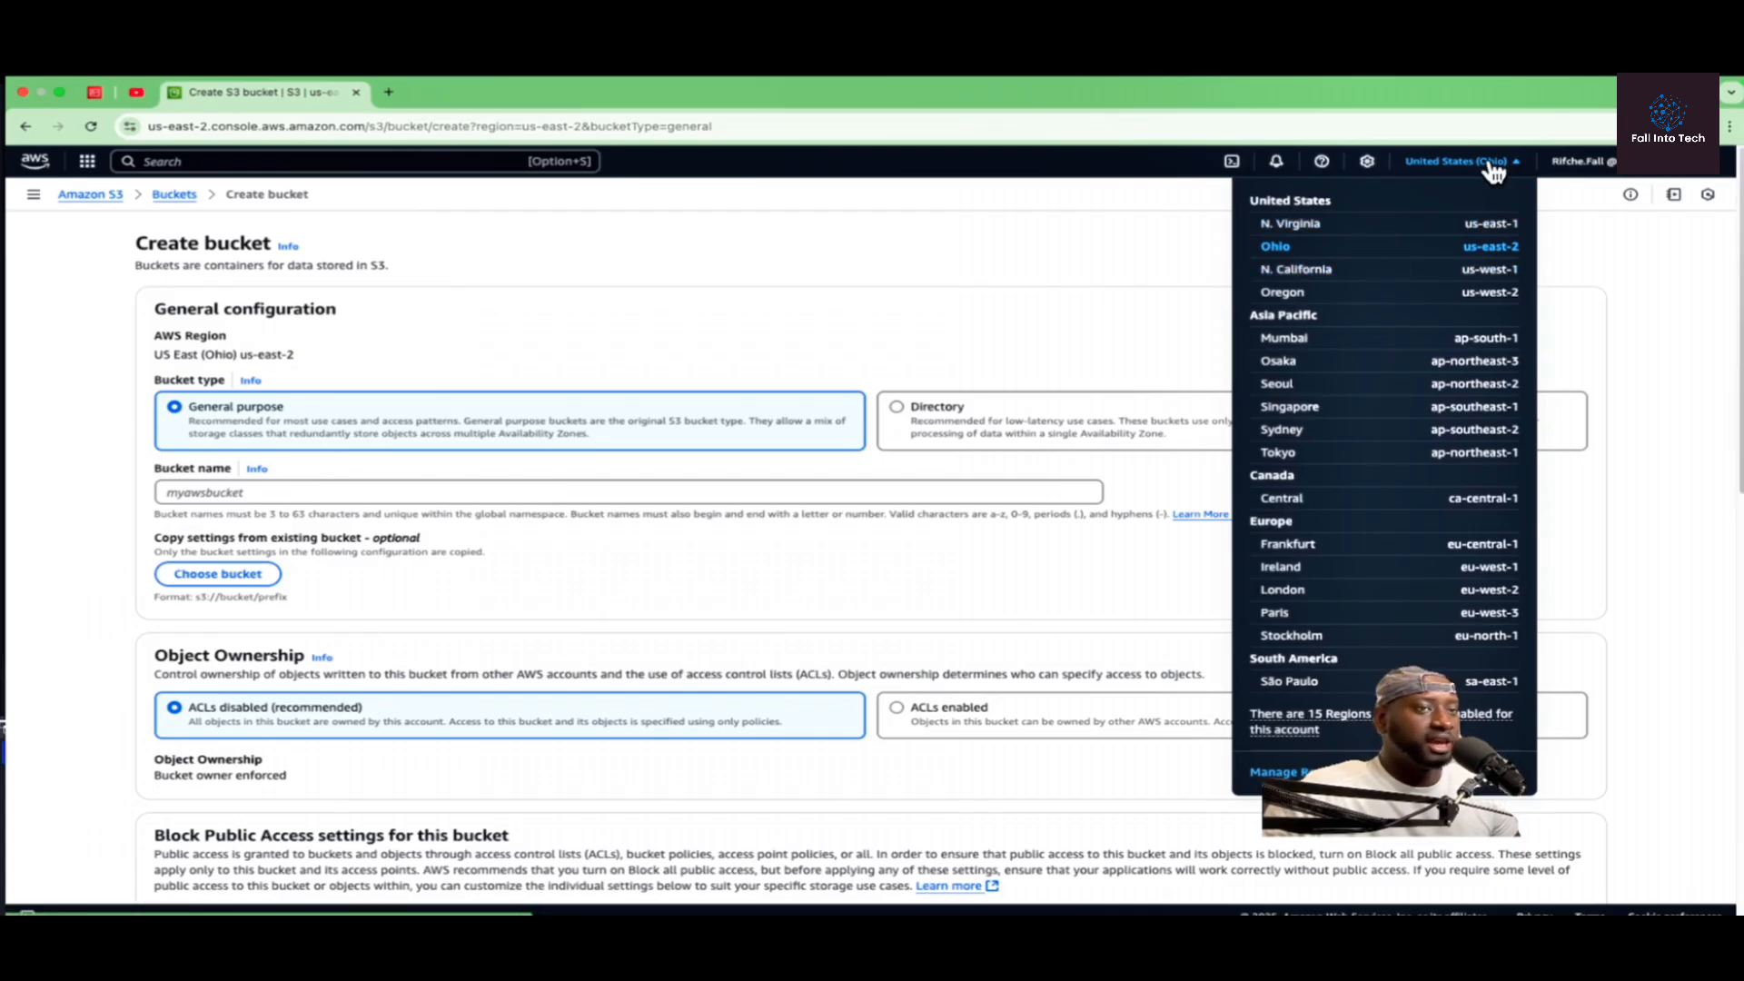
{"action": "left_click", "coordinate": [1518, 168]}
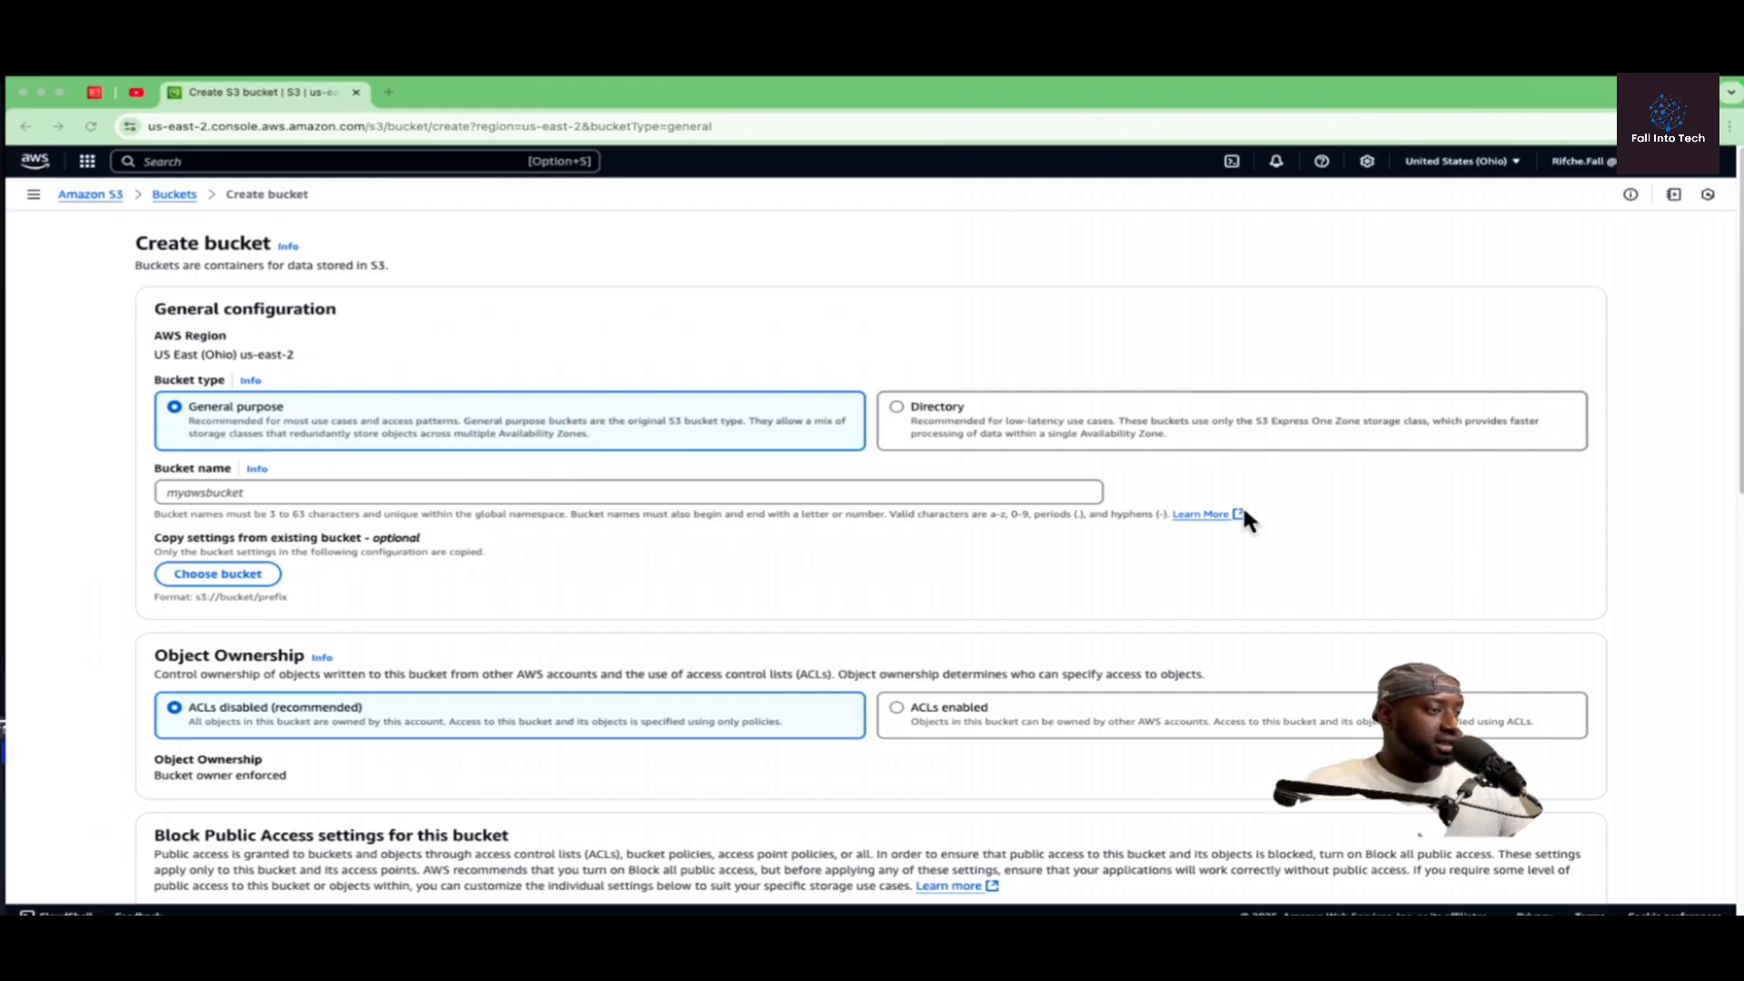
Step: Enter Fall-into-tech as the bucket name
{"action": "left_click", "coordinate": [345, 491]}
{"action": "left_click", "coordinate": [345, 490]}
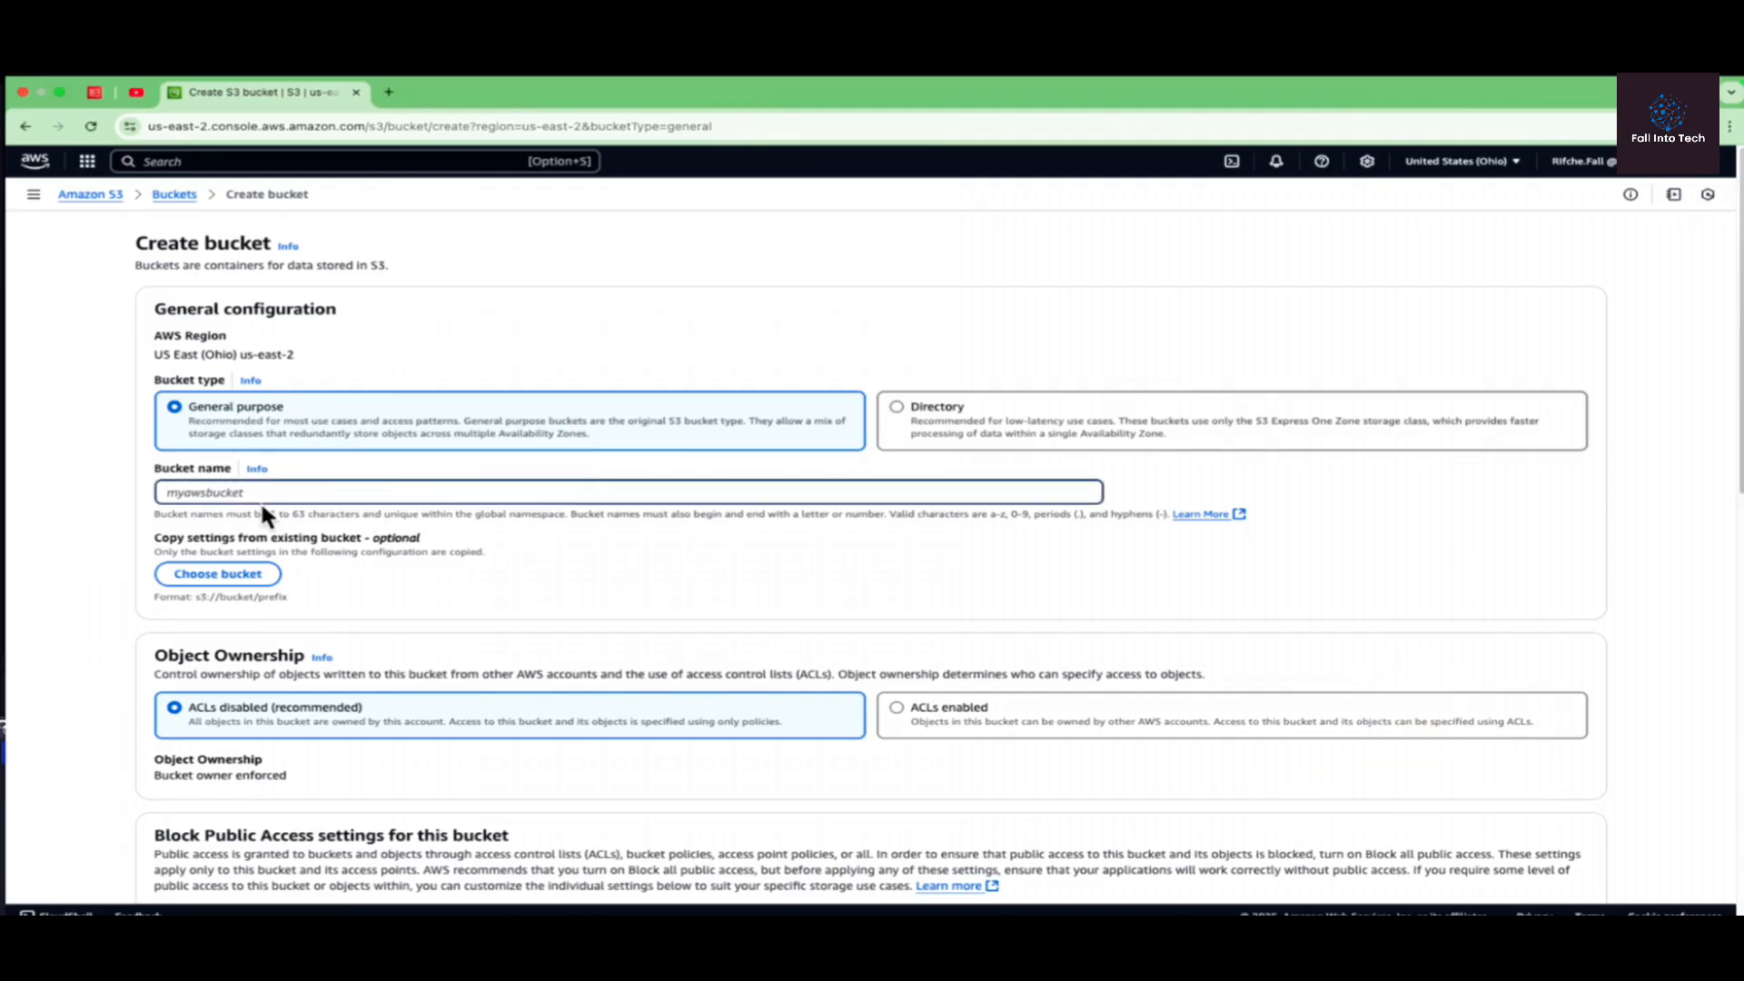
{"action": "type", "text": "Fall-"}
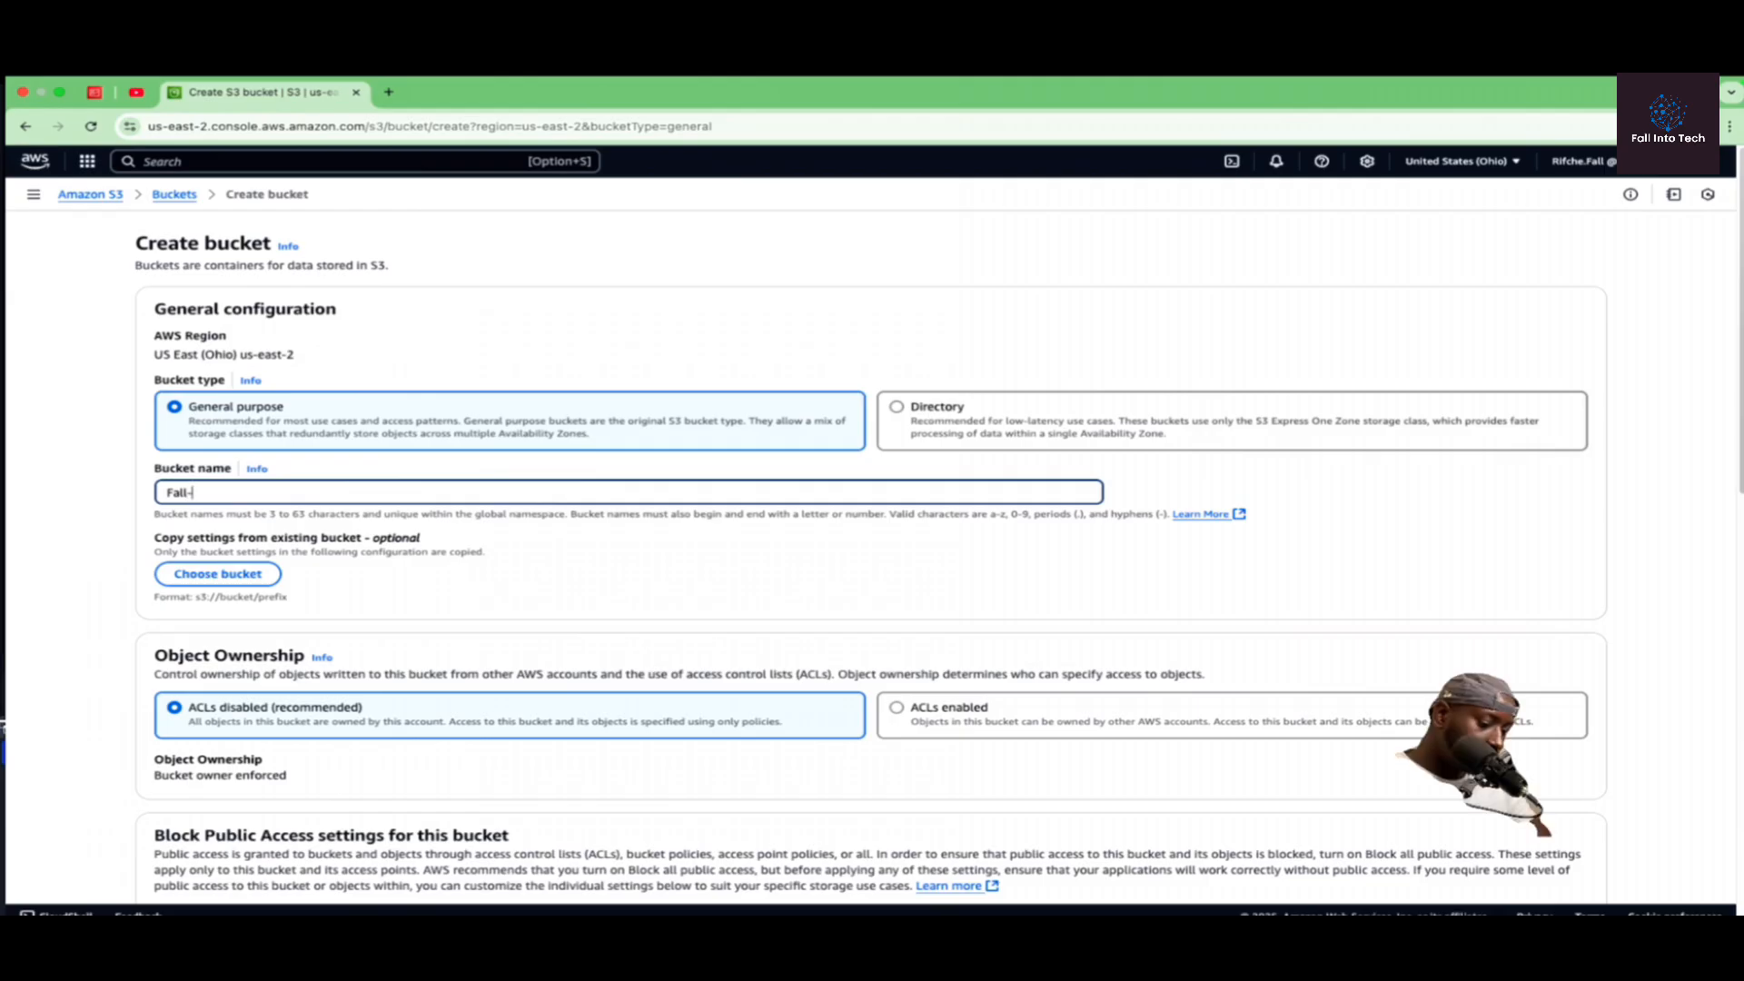
{"action": "type", "text": "into-tec"}
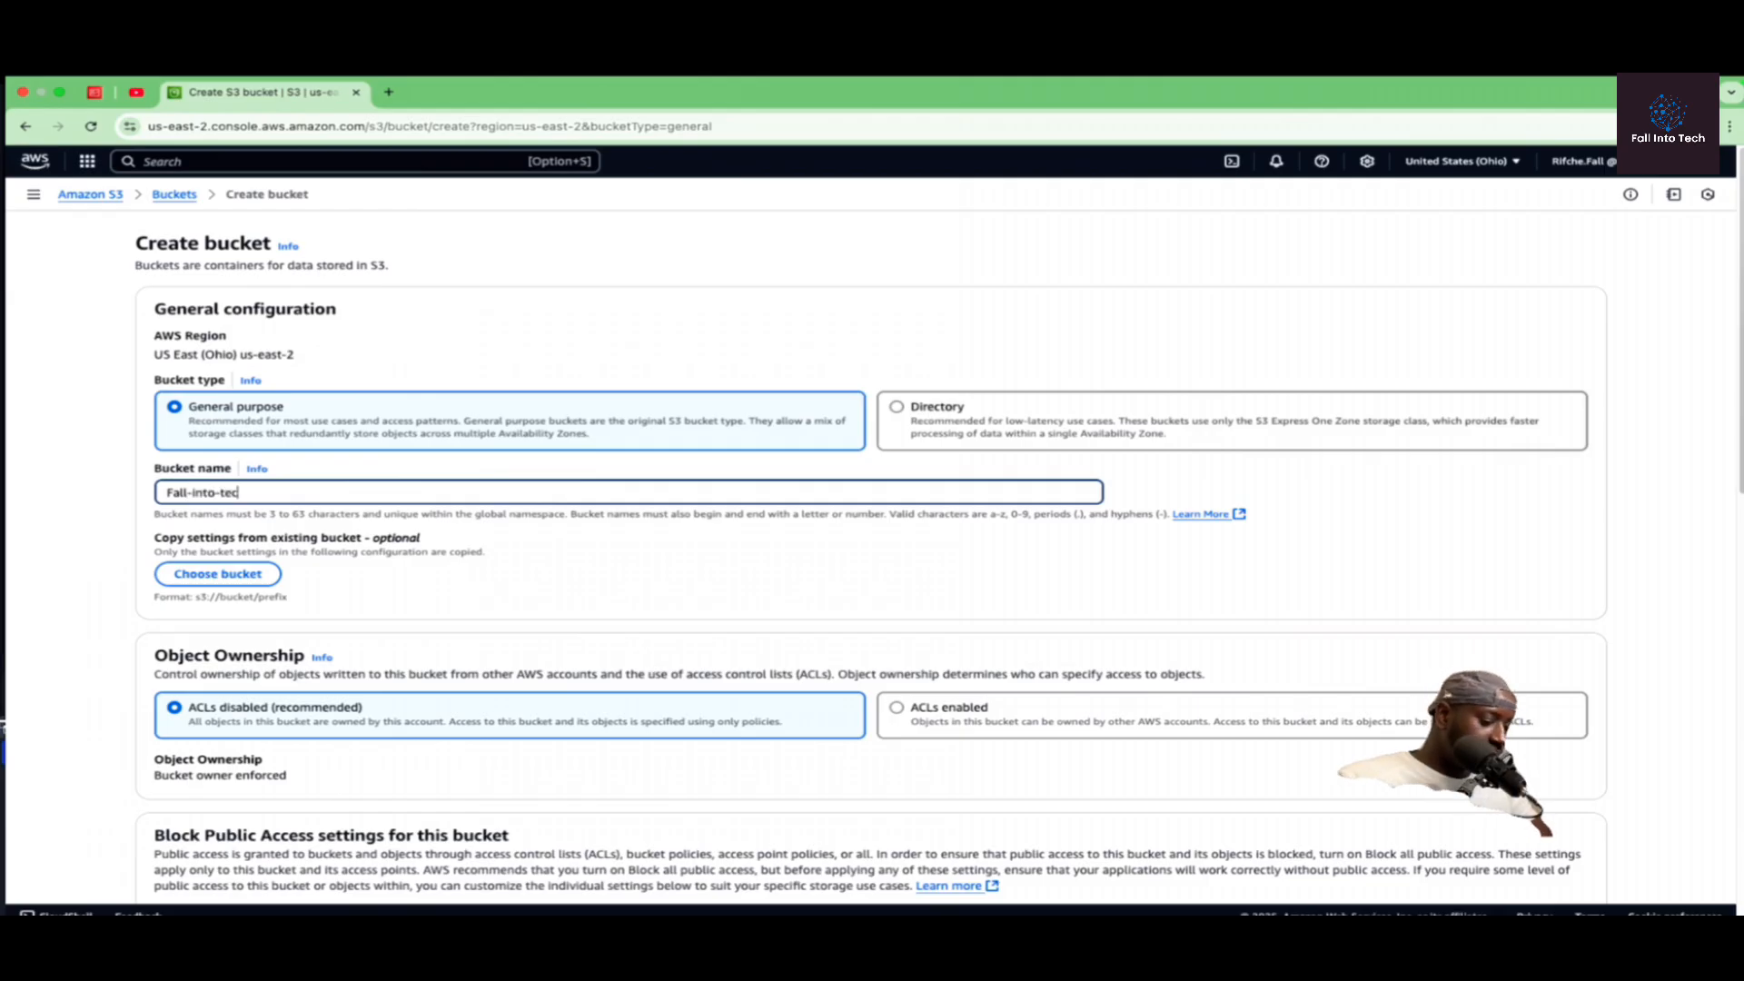
{"action": "type", "text": "h"}
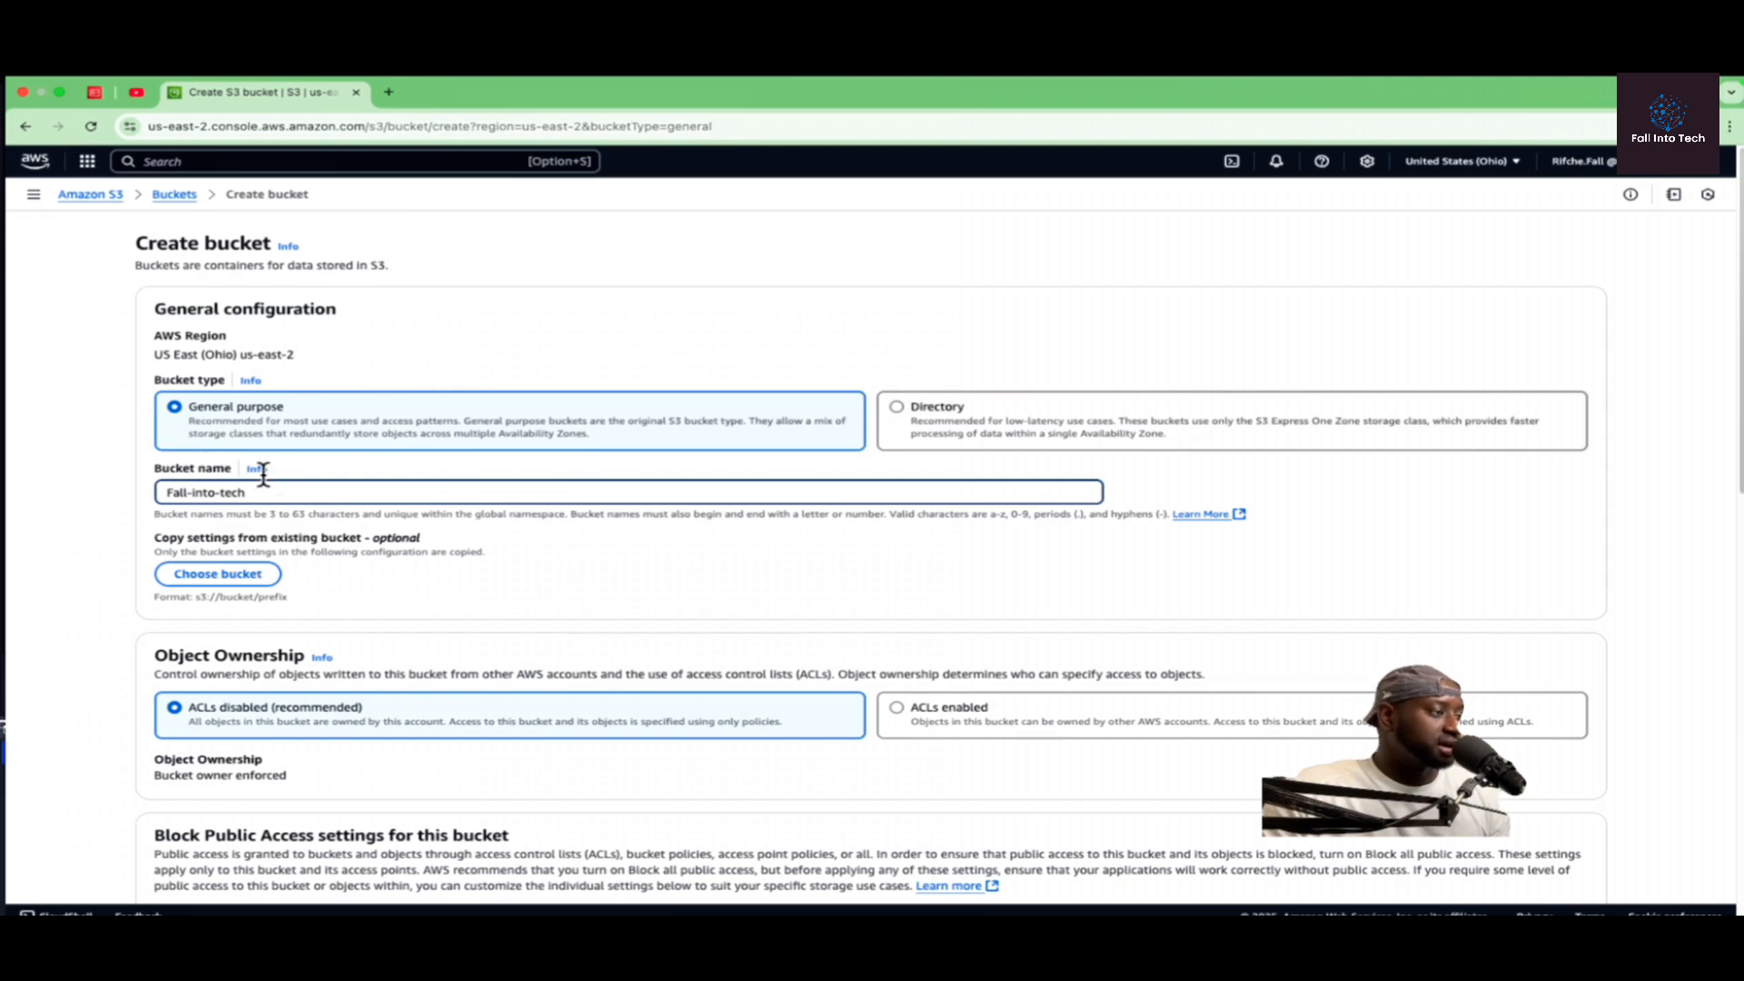
Step: Enable ACLs under the bucket's Object Ownership settings and read the recommendation about using bucket policies
{"action": "scroll", "coordinate": [229, 527], "scroll_direction": "down", "scroll_amount": 5}
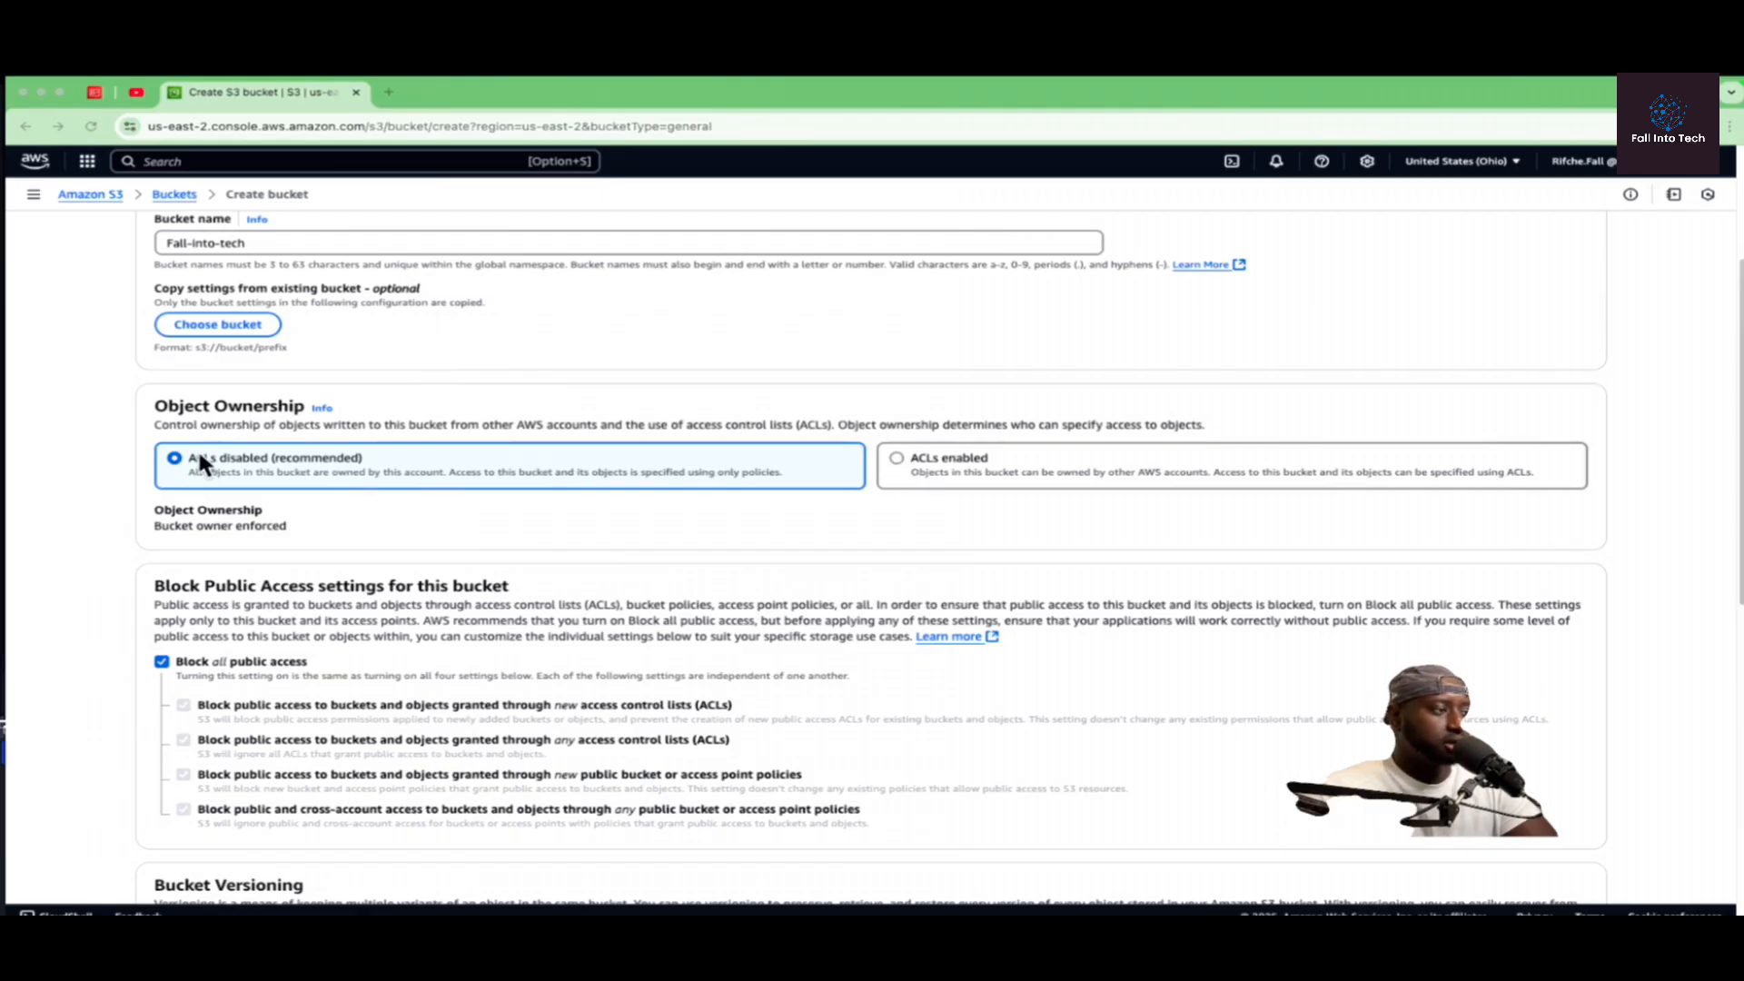
{"action": "left_click", "coordinate": [895, 452]}
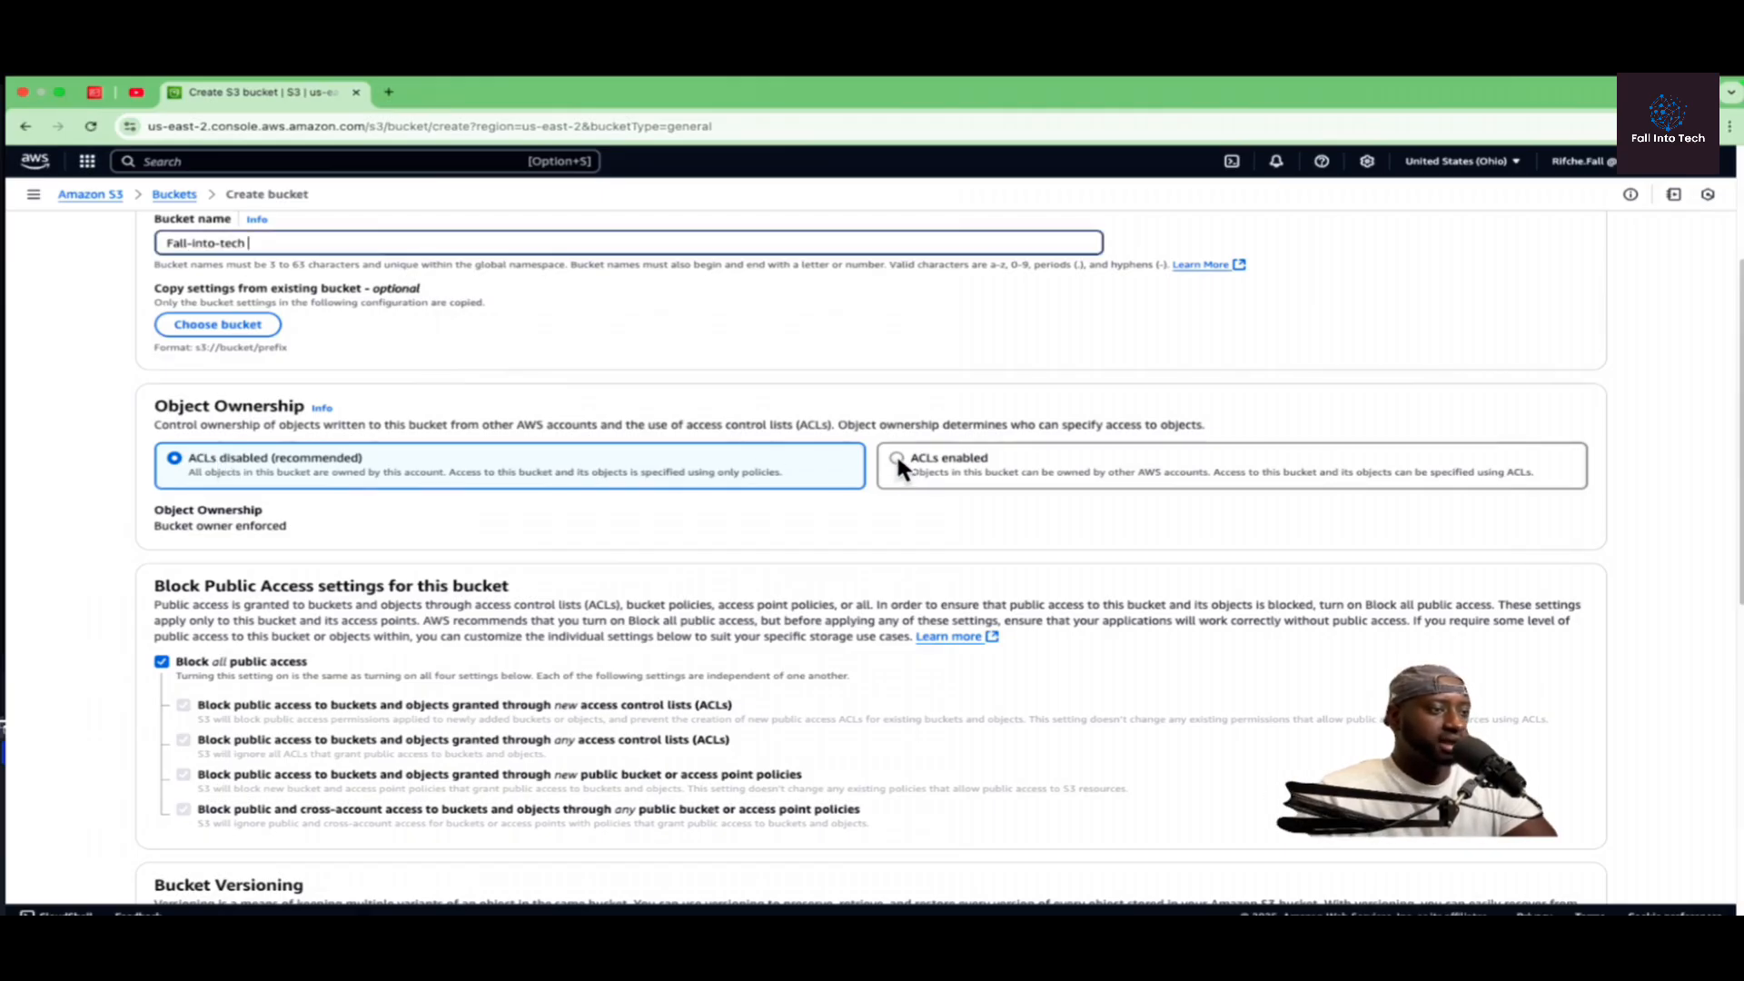
{"action": "left_click", "coordinate": [888, 447]}
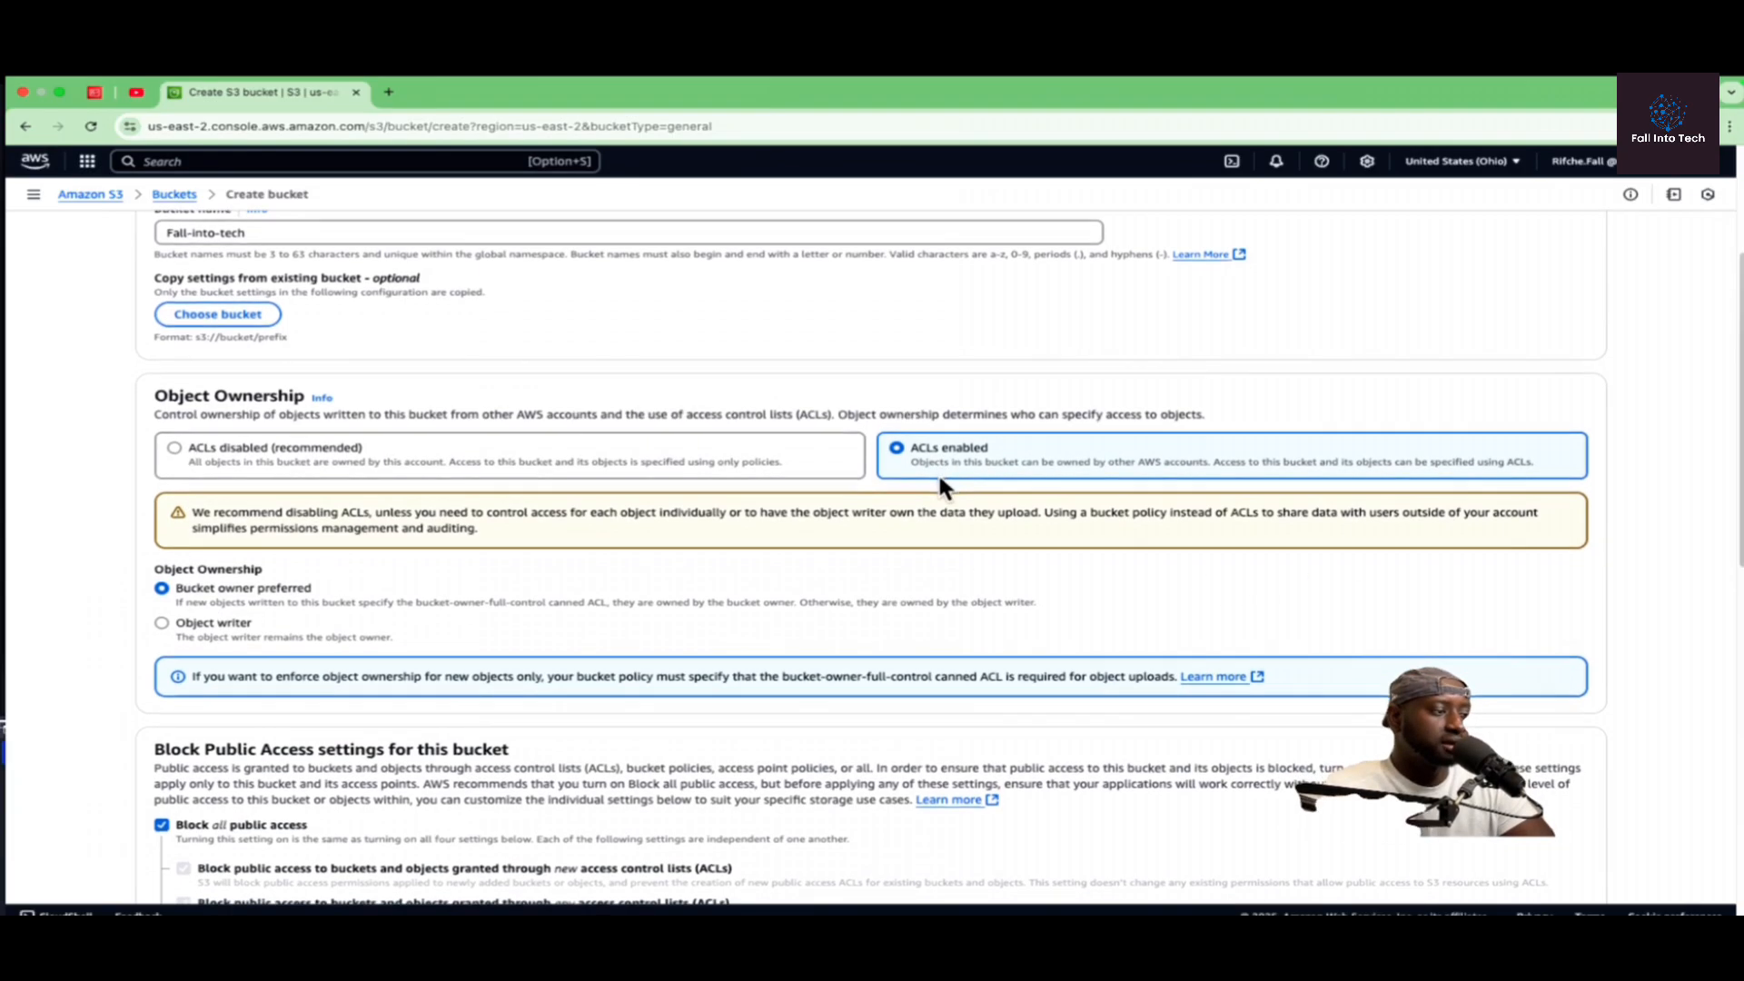
{"action": "scroll", "coordinate": [1489, 523], "scroll_direction": "down", "scroll_amount": 3}
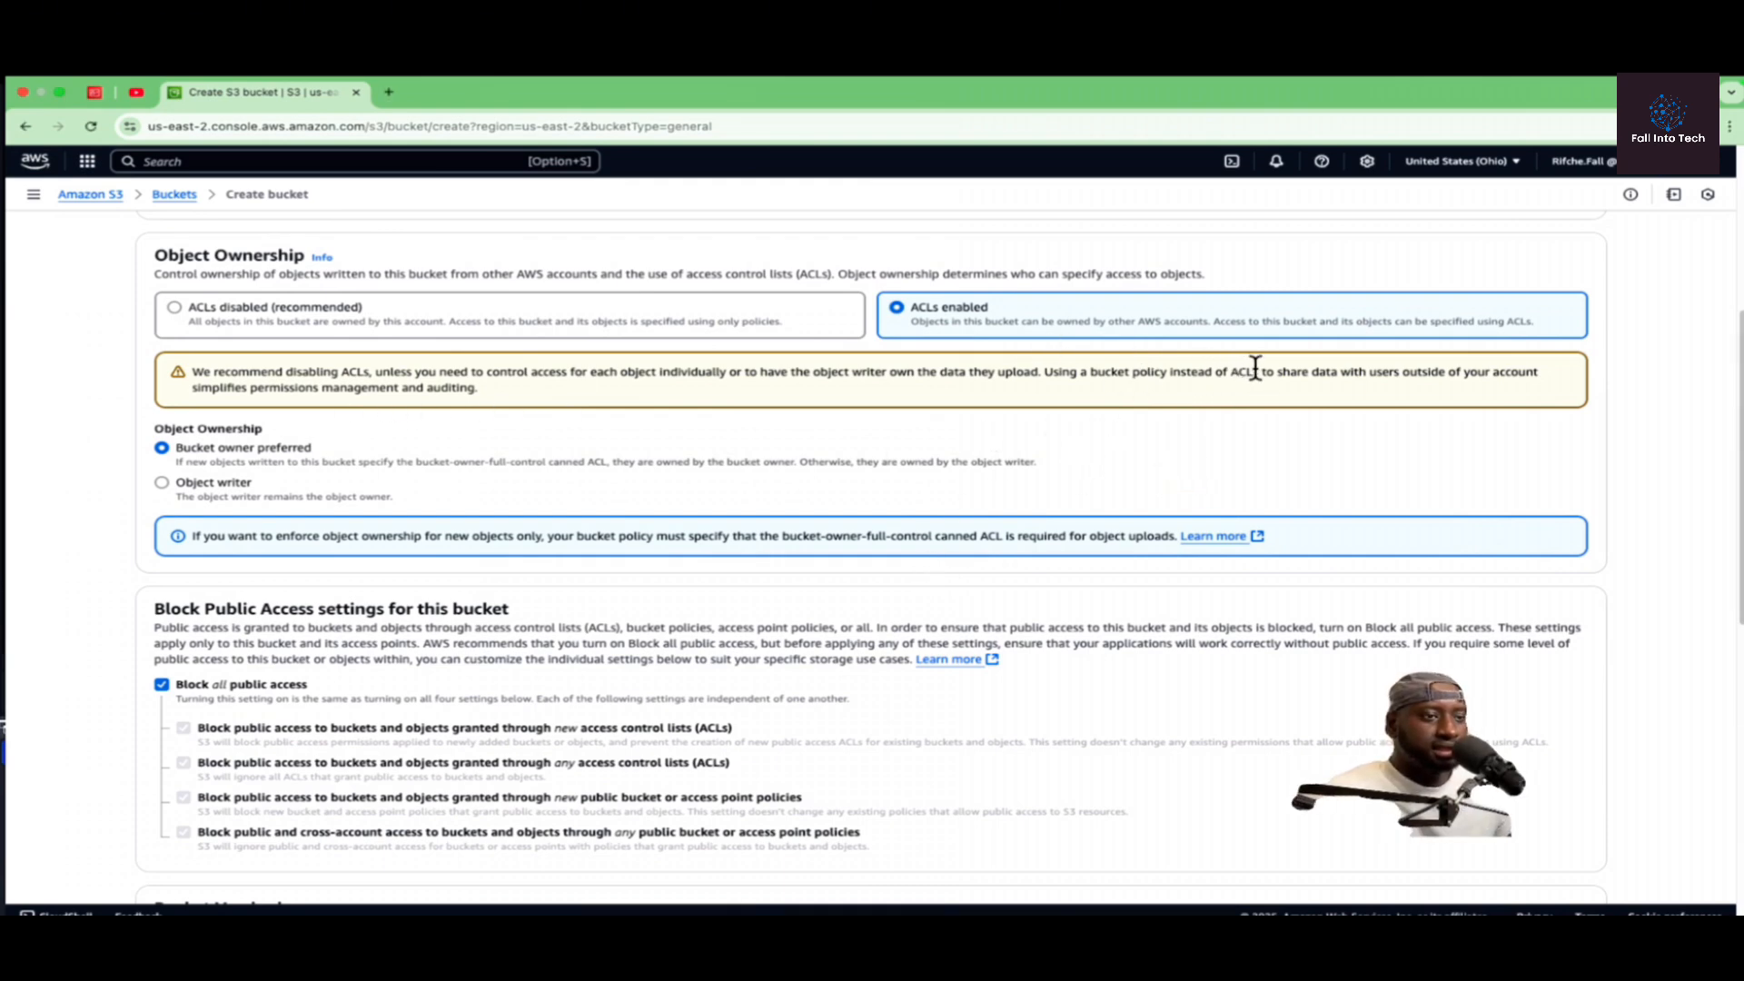
{"action": "left_click_drag", "start_coordinate": [1257, 370], "coordinate": [1131, 371]}
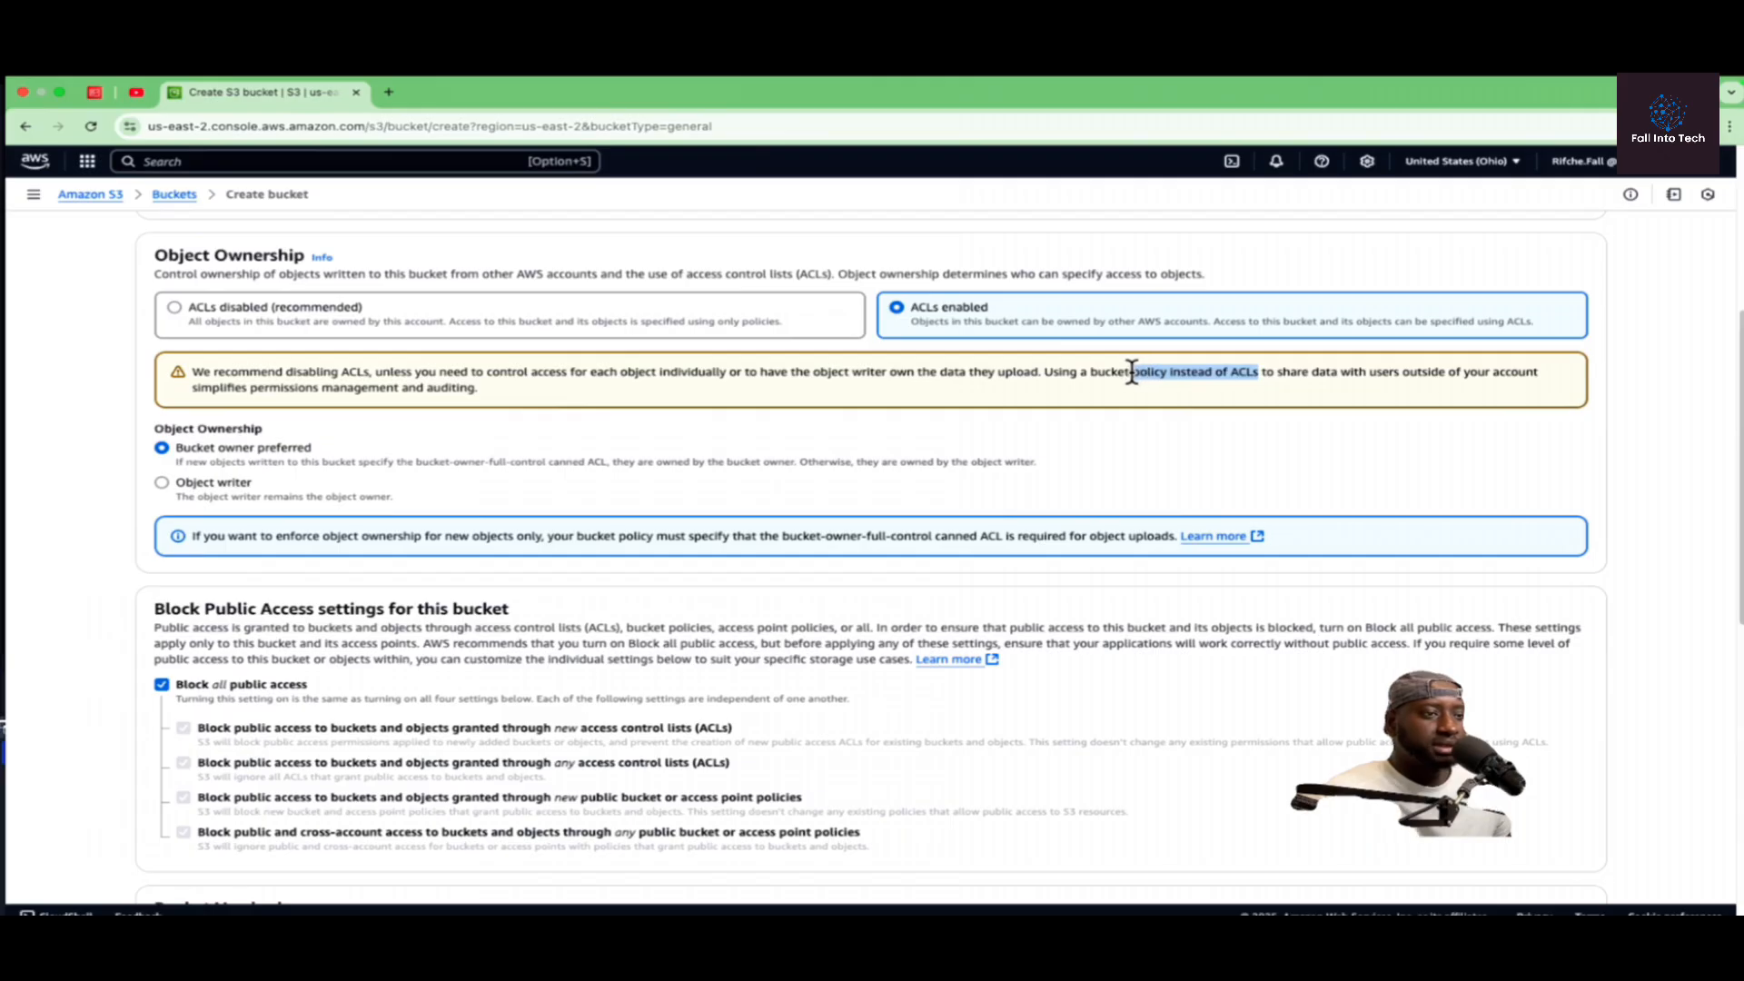
{"action": "left_click", "coordinate": [1186, 399]}
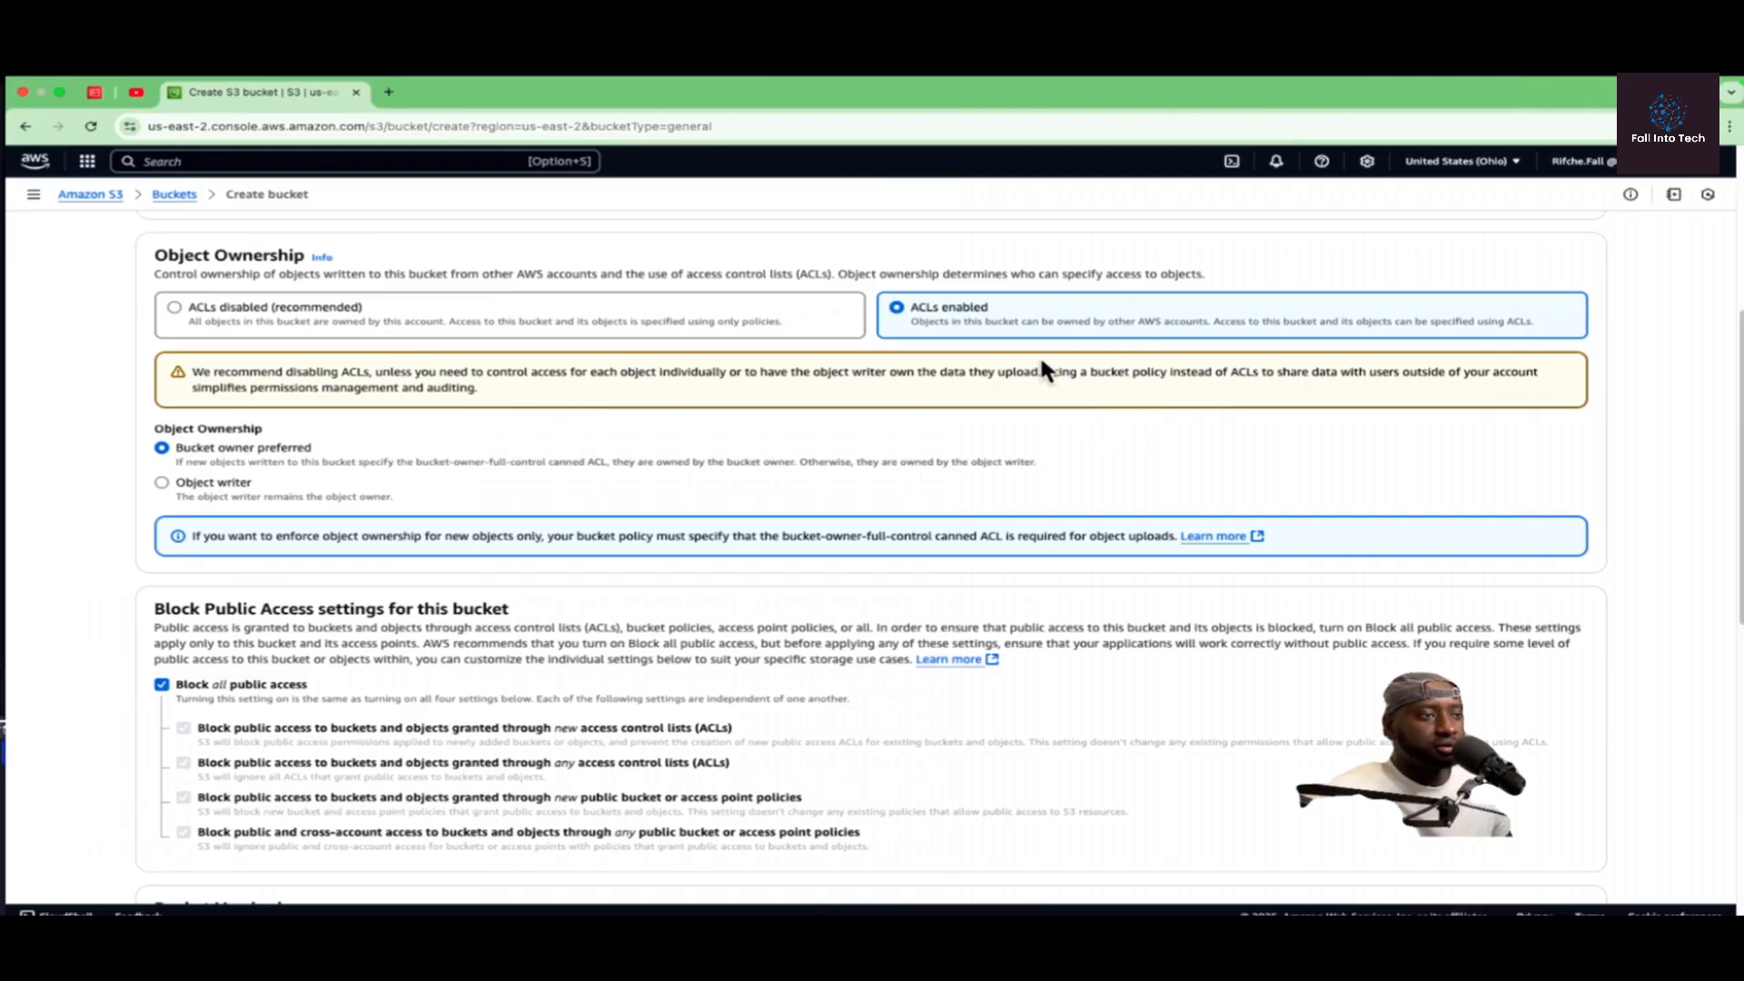
Step: Turn off Block all public access for the bucket and acknowledge that its objects might become public
{"action": "scroll", "coordinate": [436, 597], "scroll_direction": "down", "scroll_amount": 1}
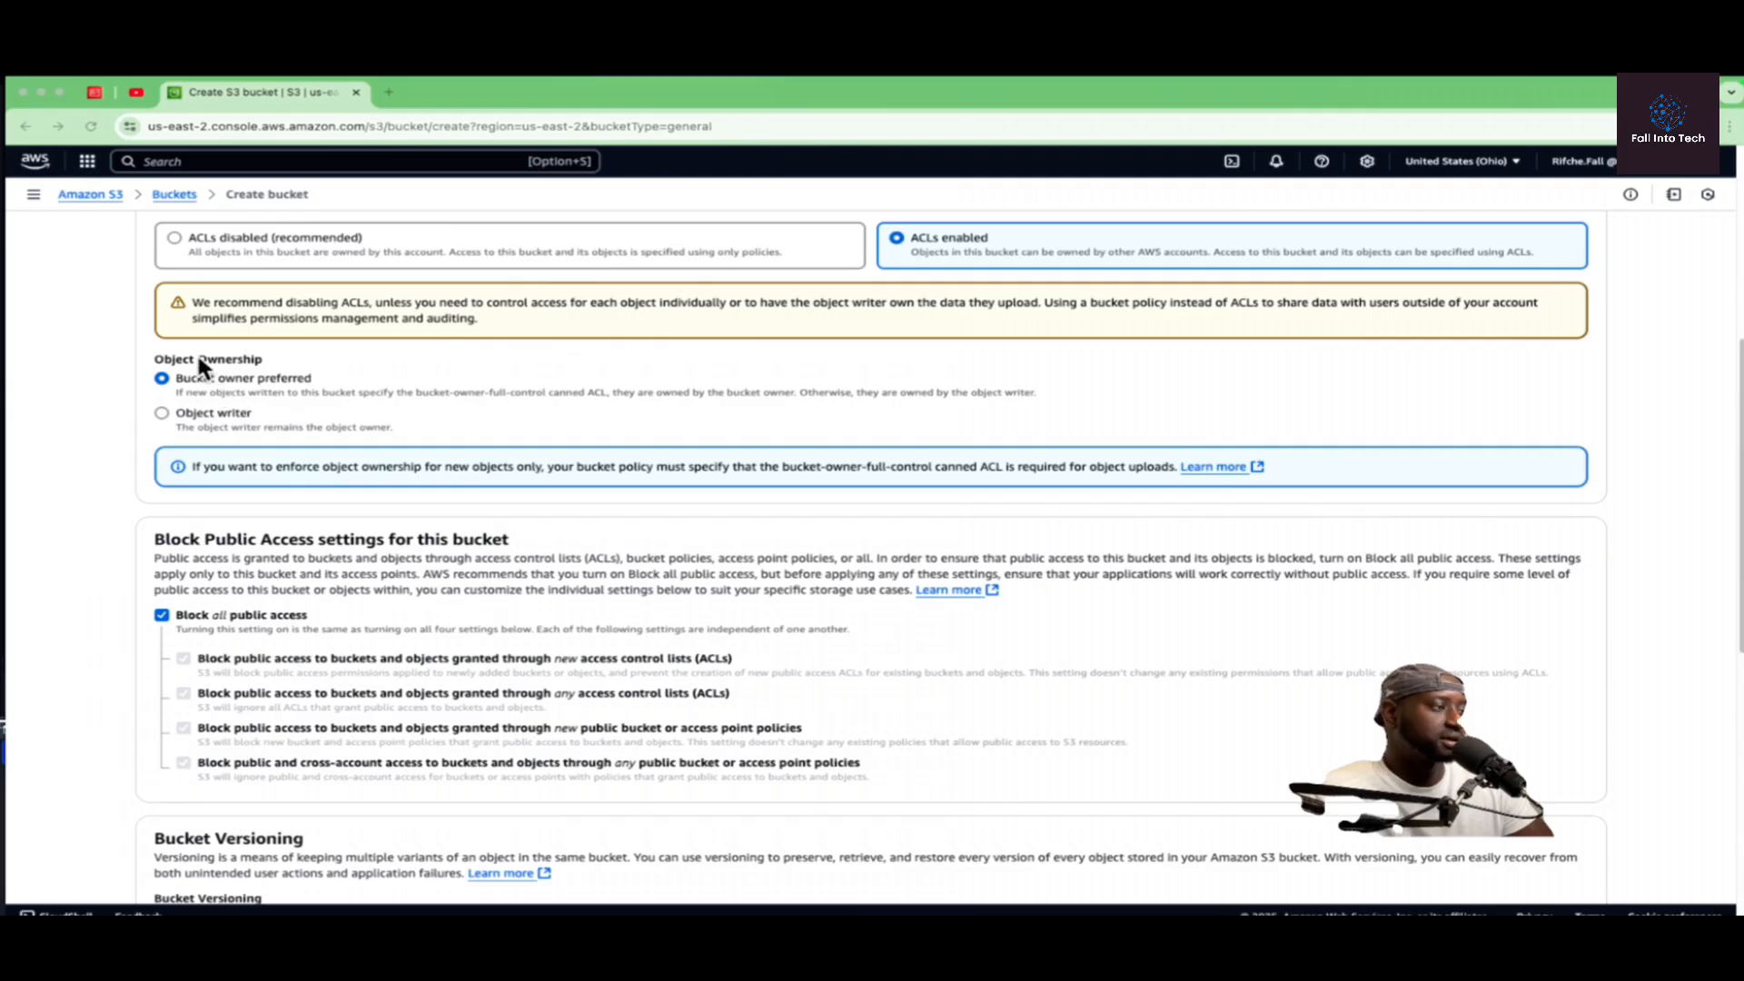
{"action": "scroll", "coordinate": [238, 445], "scroll_direction": "down", "scroll_amount": 3}
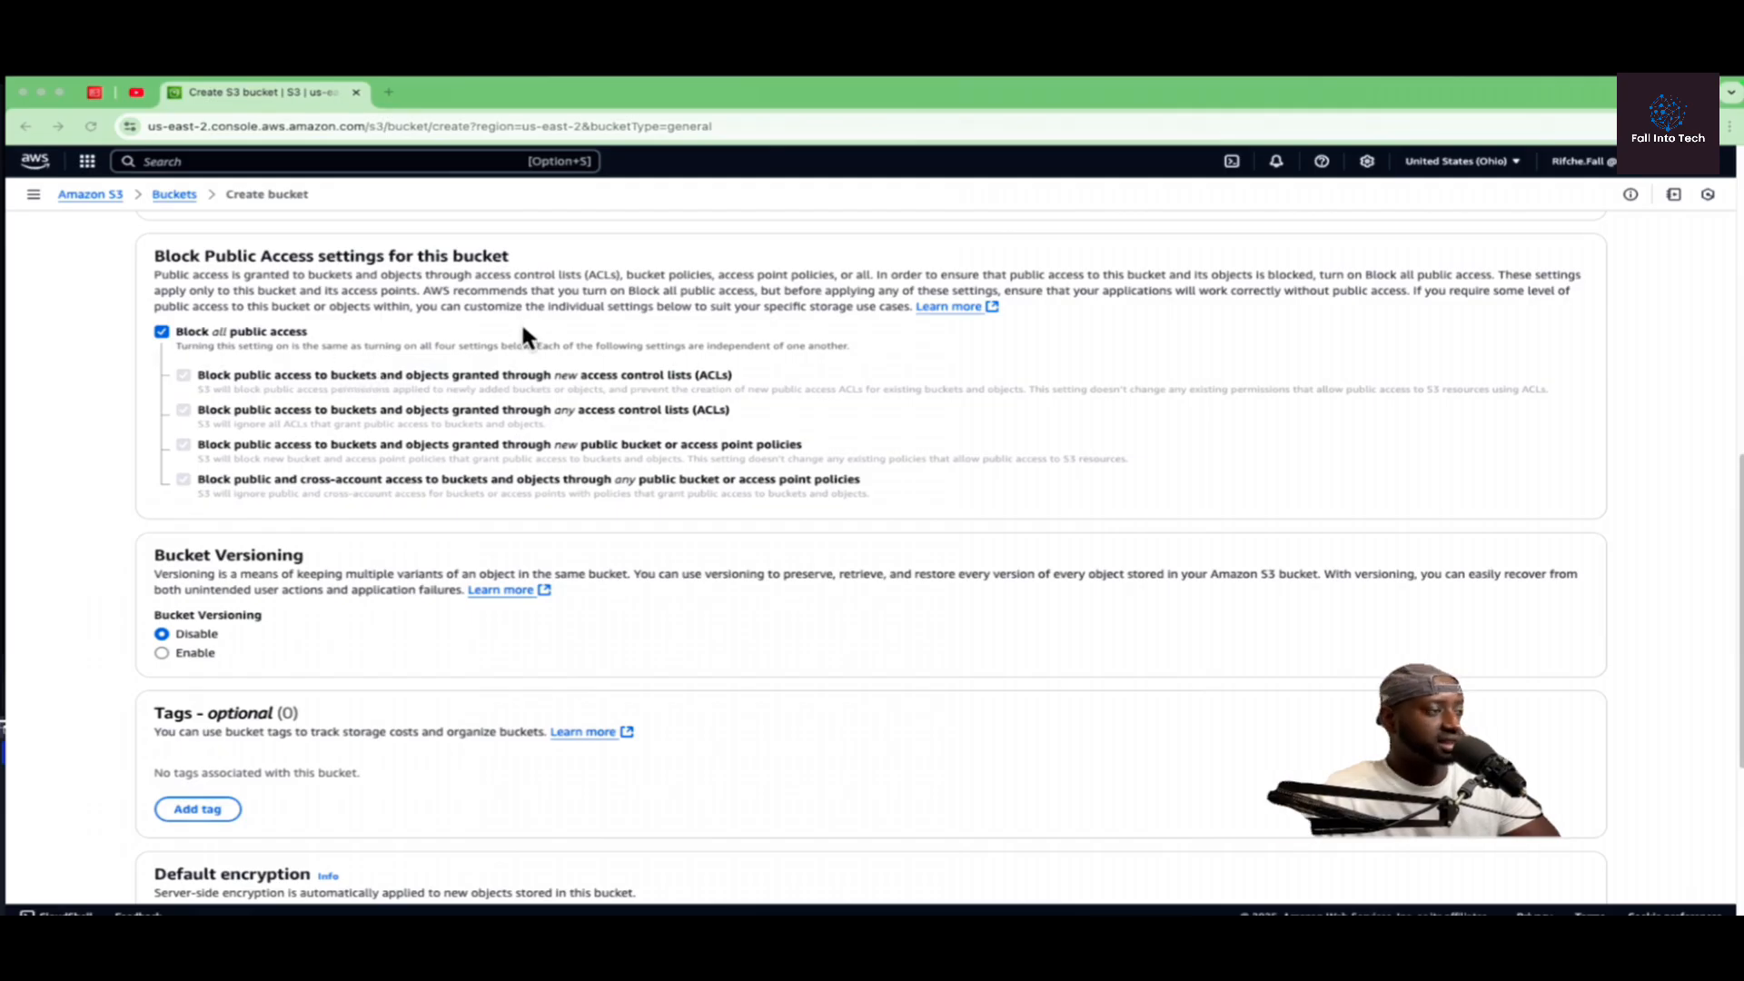
{"action": "left_click", "coordinate": [161, 331]}
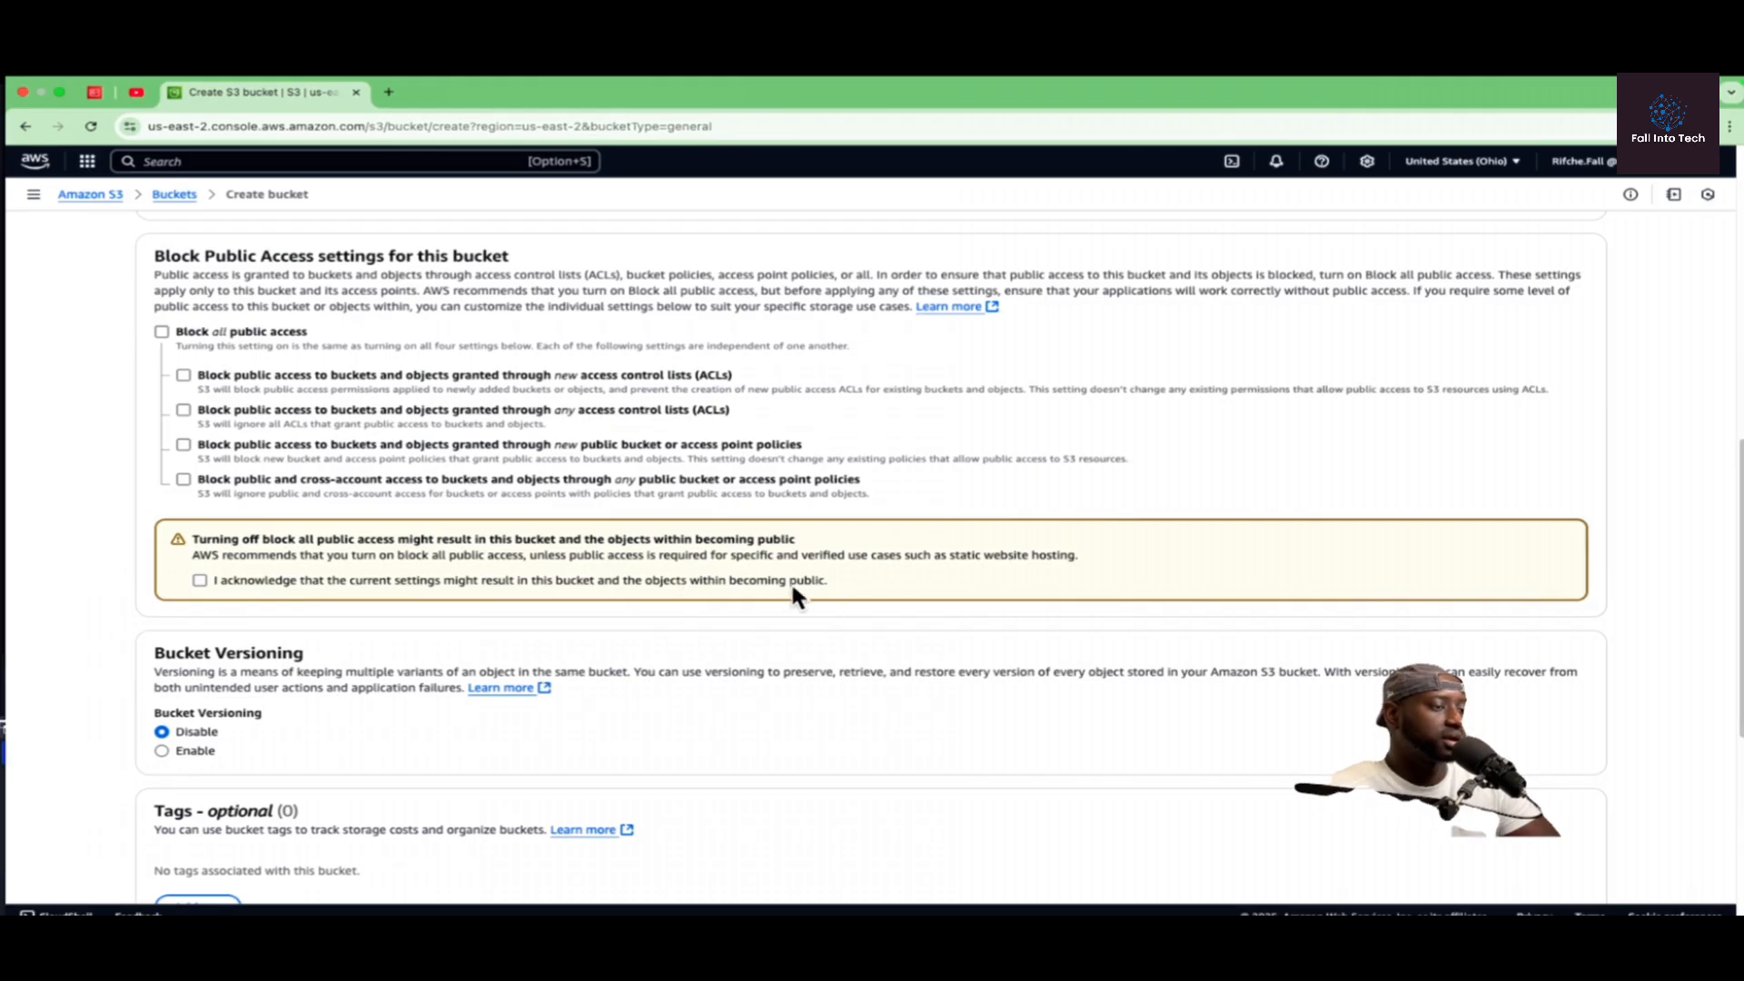
{"action": "left_click", "coordinate": [200, 580]}
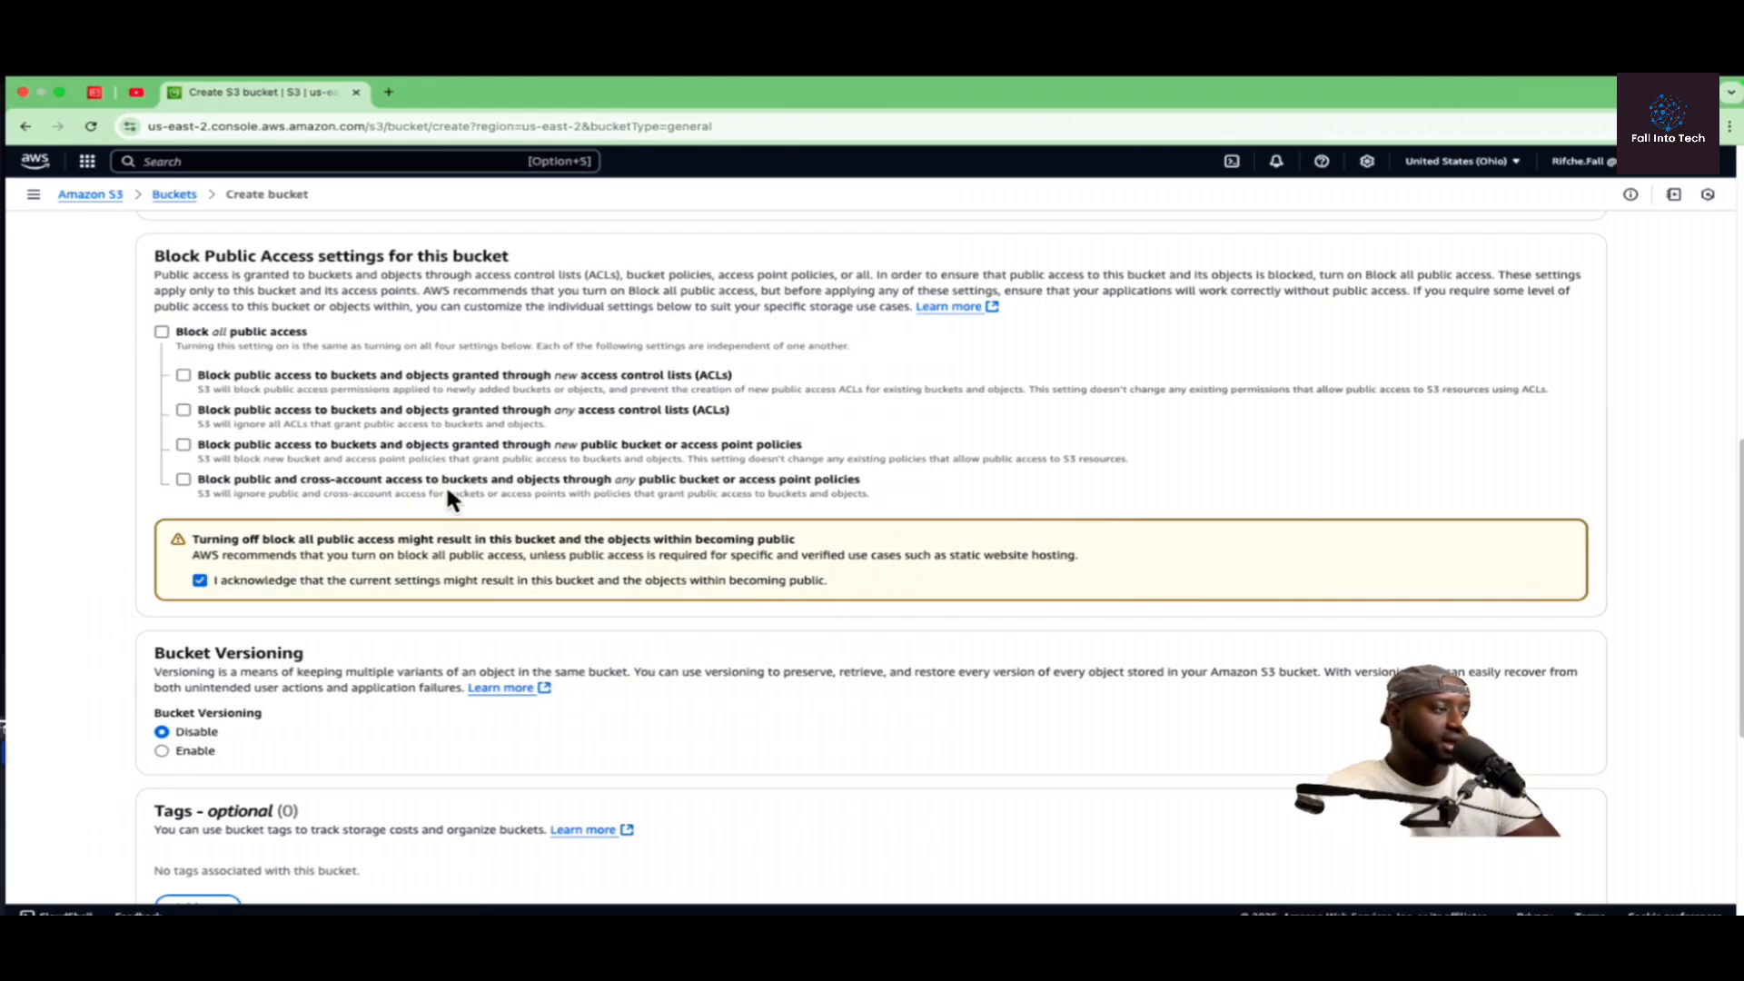
Step: Enable Bucket Versioning, keep the default encryption settings, and try to create the bucket
{"action": "scroll", "coordinate": [375, 449], "scroll_direction": "down", "scroll_amount": 3}
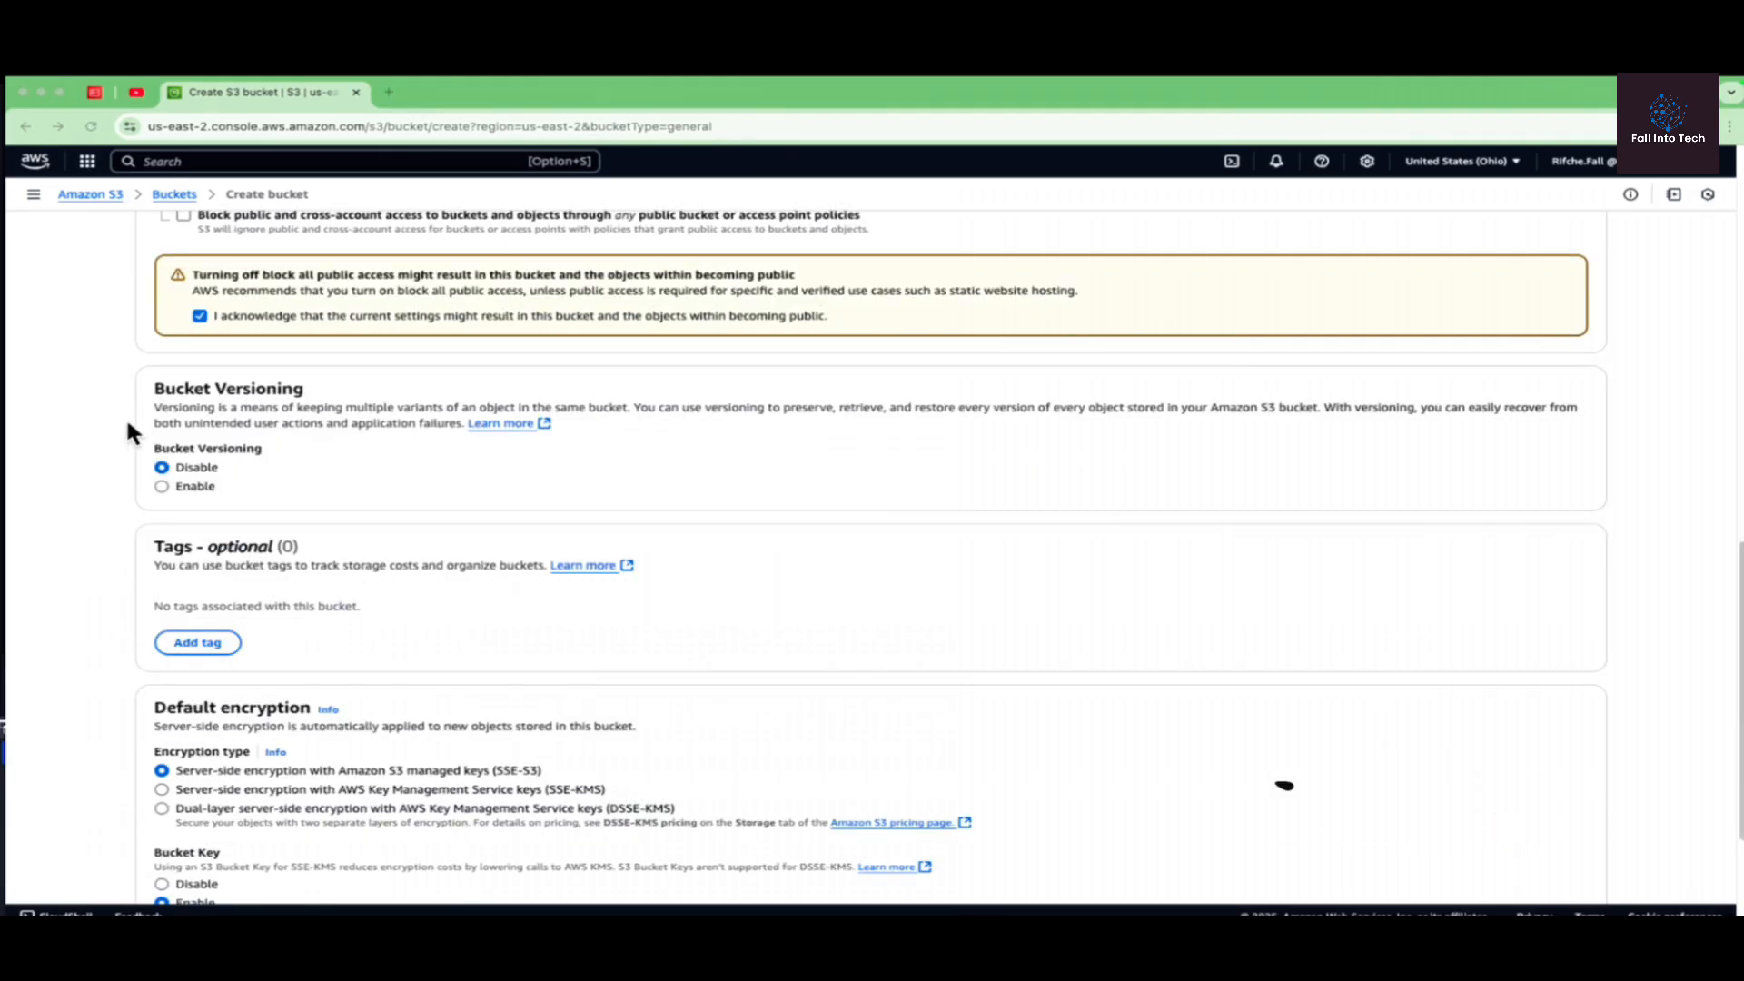
{"action": "left_click", "coordinate": [161, 486]}
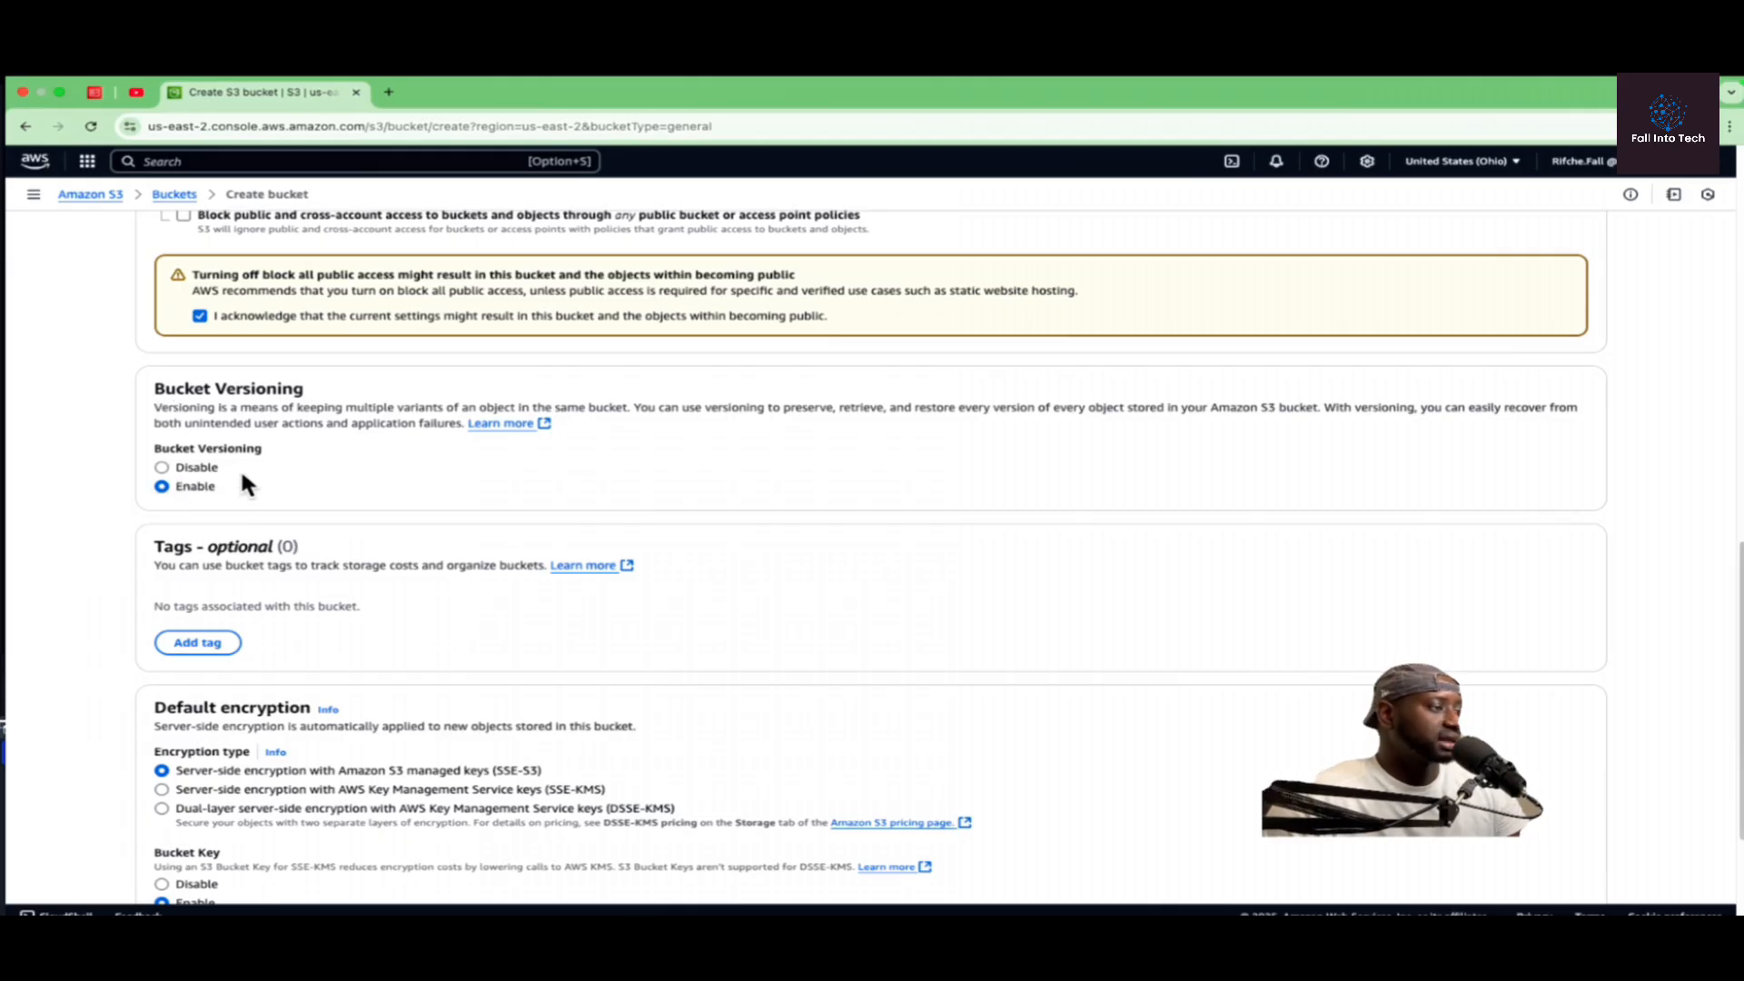
{"action": "scroll", "coordinate": [293, 482], "scroll_direction": "down", "scroll_amount": 1}
{"action": "scroll", "coordinate": [209, 495], "scroll_direction": "down", "scroll_amount": 5}
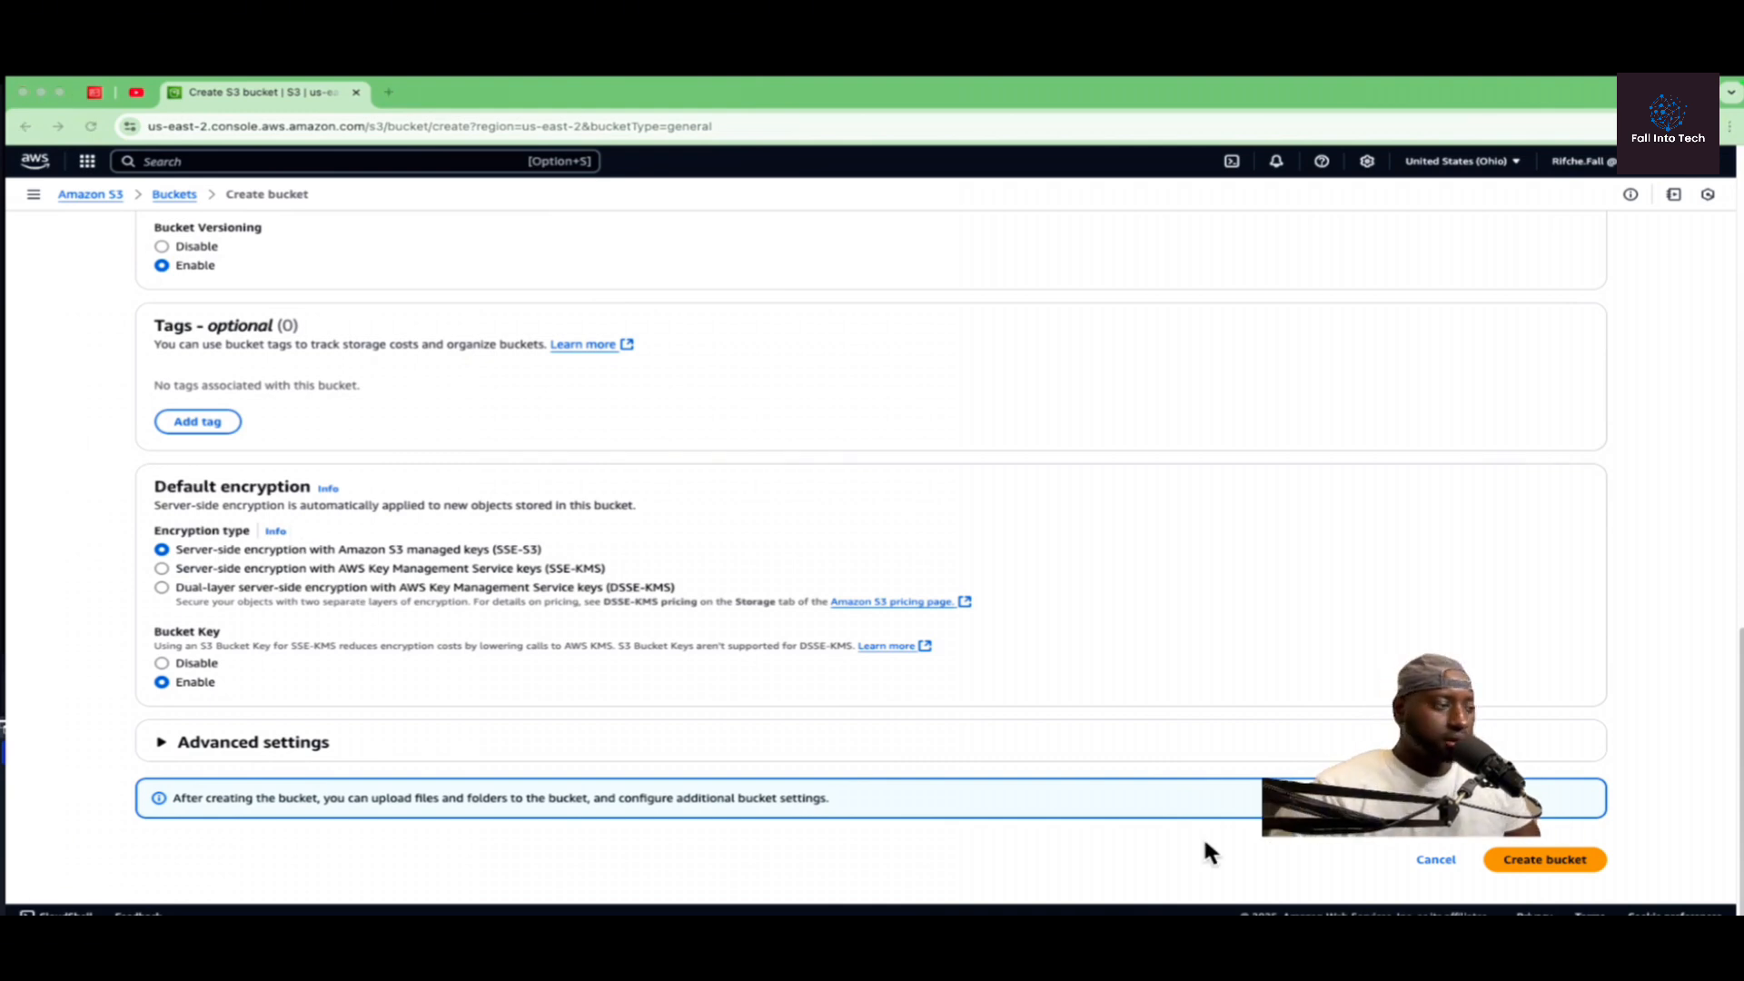
{"action": "left_click", "coordinate": [1541, 860]}
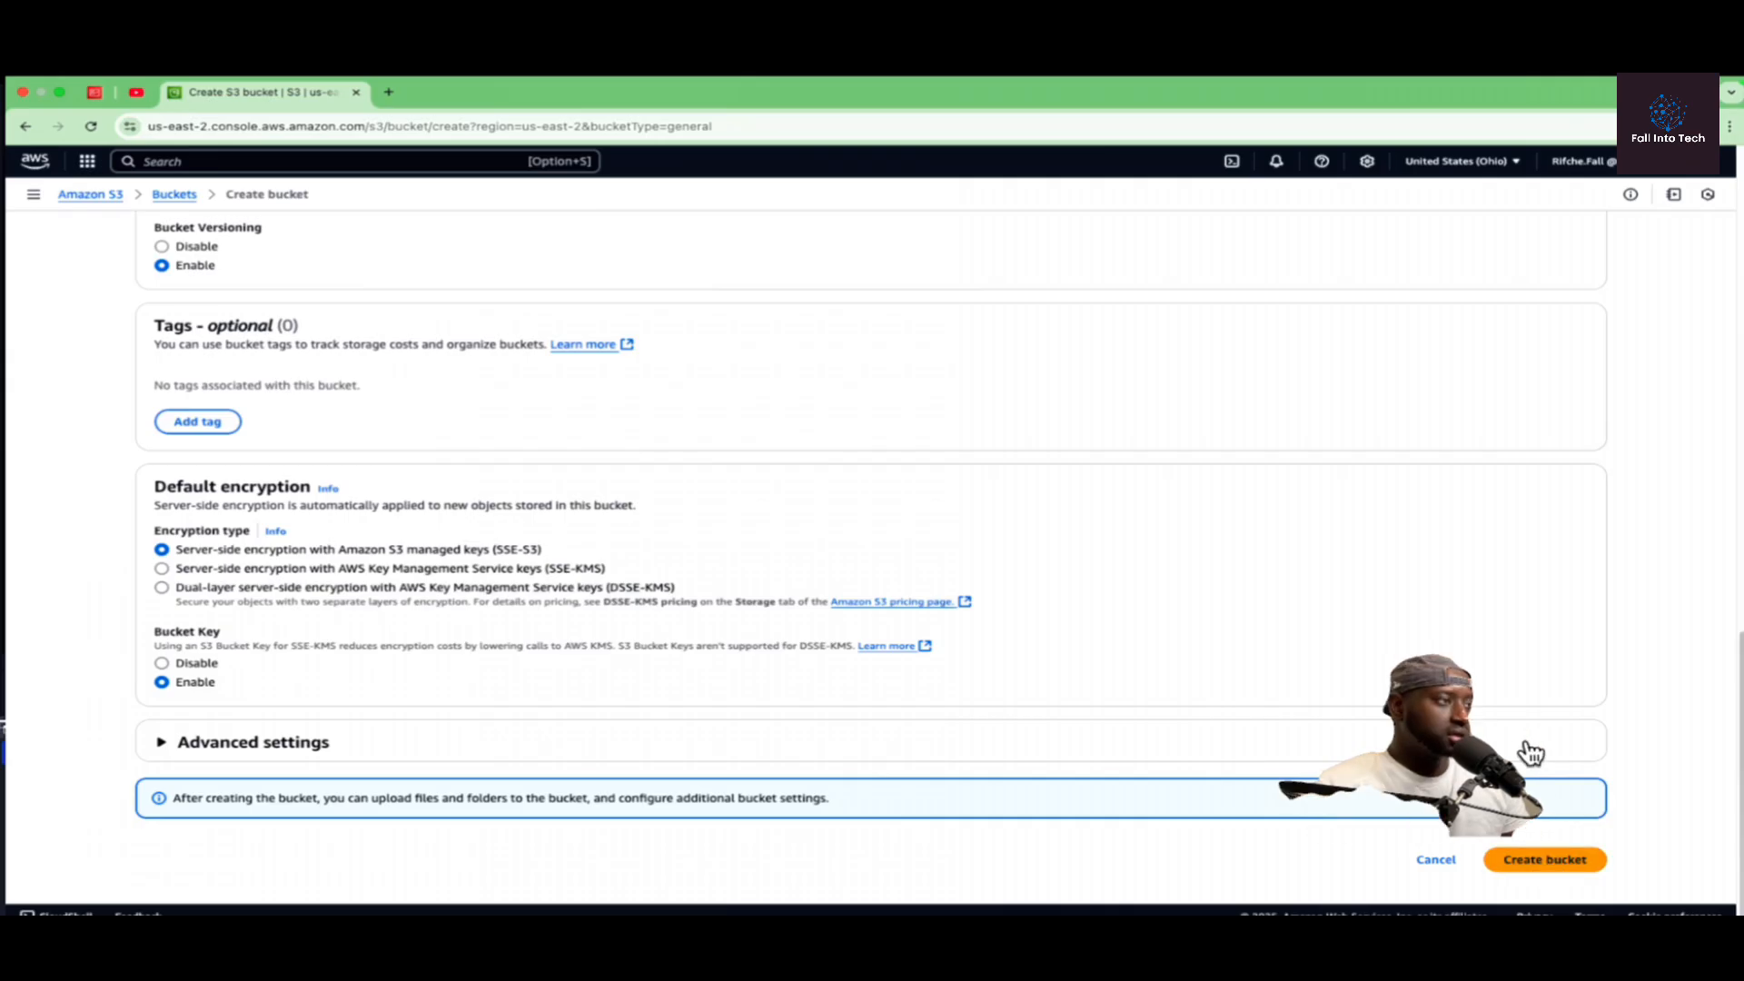
{"action": "left_click", "coordinate": [1562, 870]}
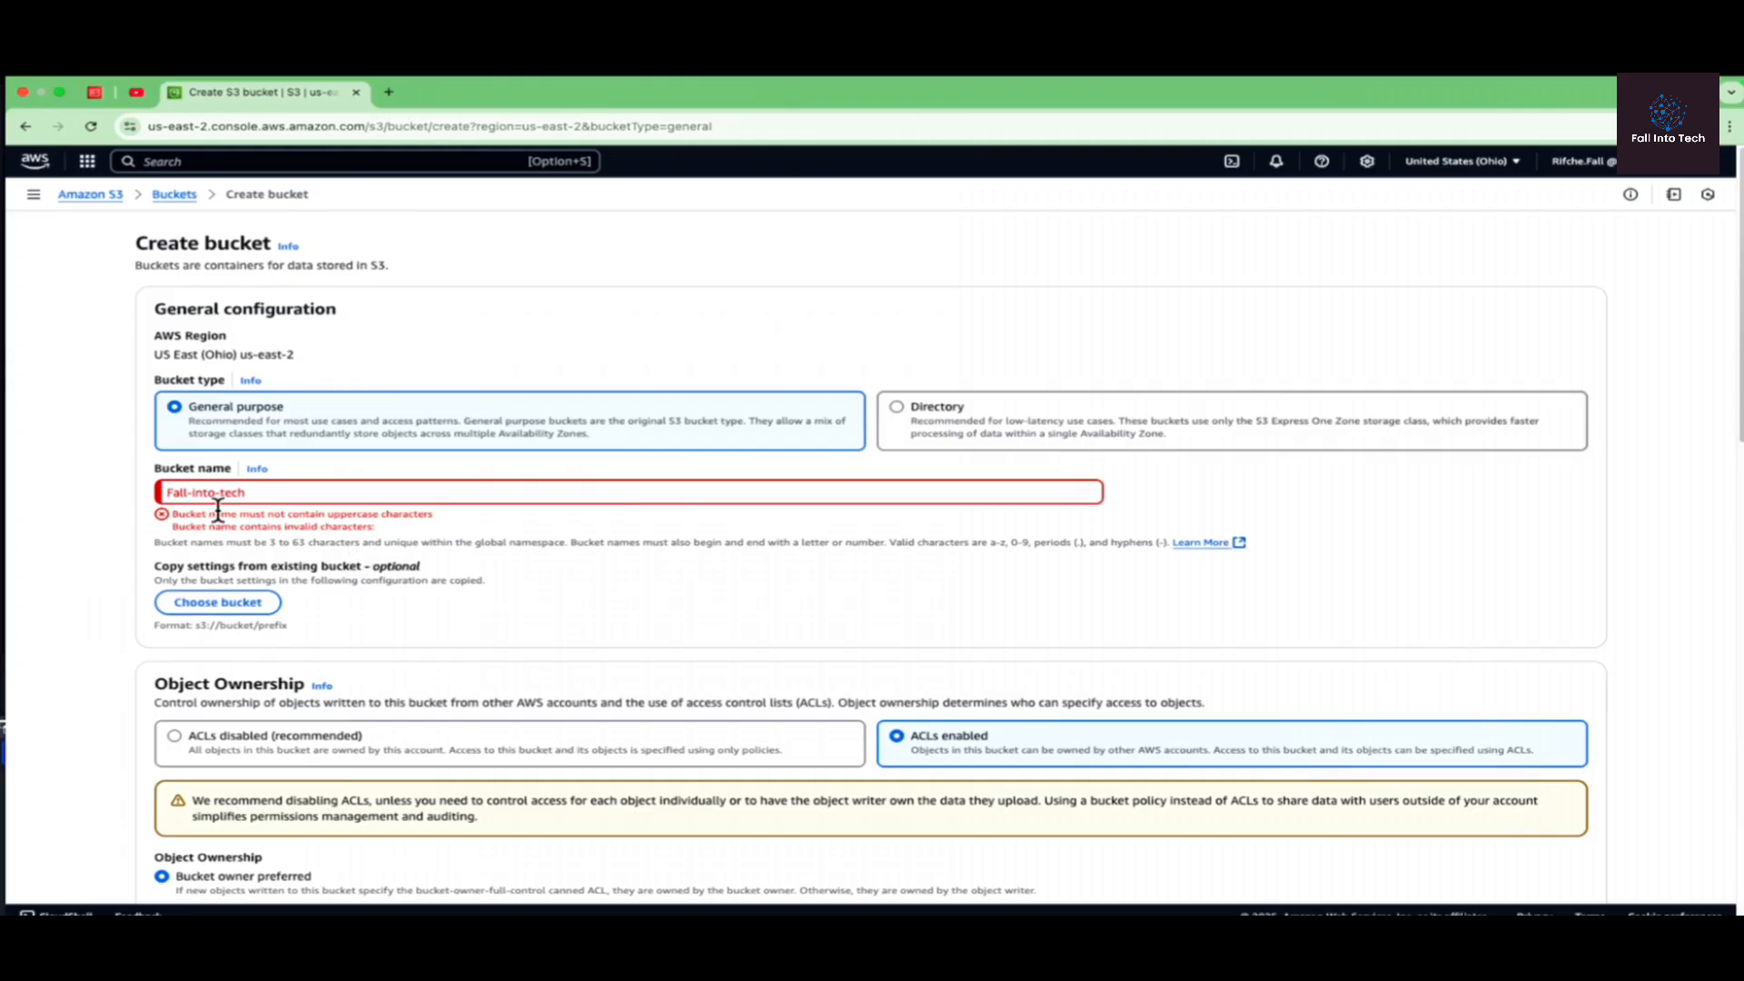
Step: Change the first letter of the bucket name to a lowercase f and try to create the bucket again
{"action": "left_click", "coordinate": [172, 496]}
{"action": "key", "text": "BackSpace"}
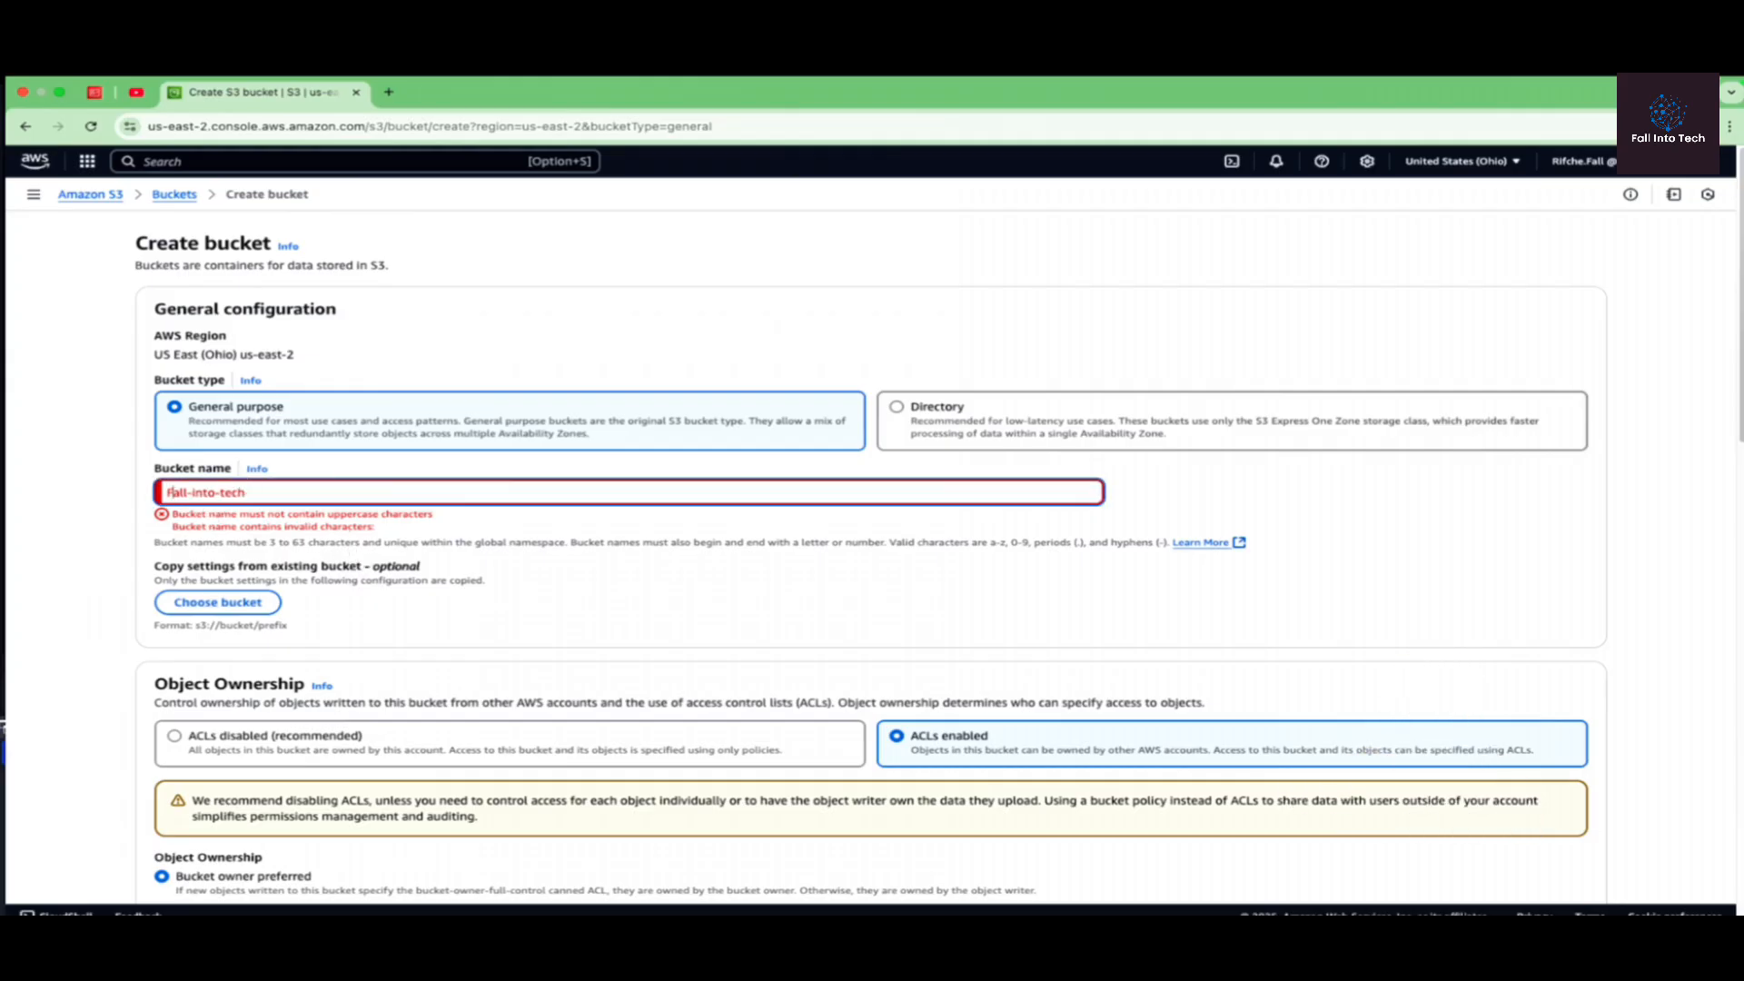
{"action": "type", "text": "f"}
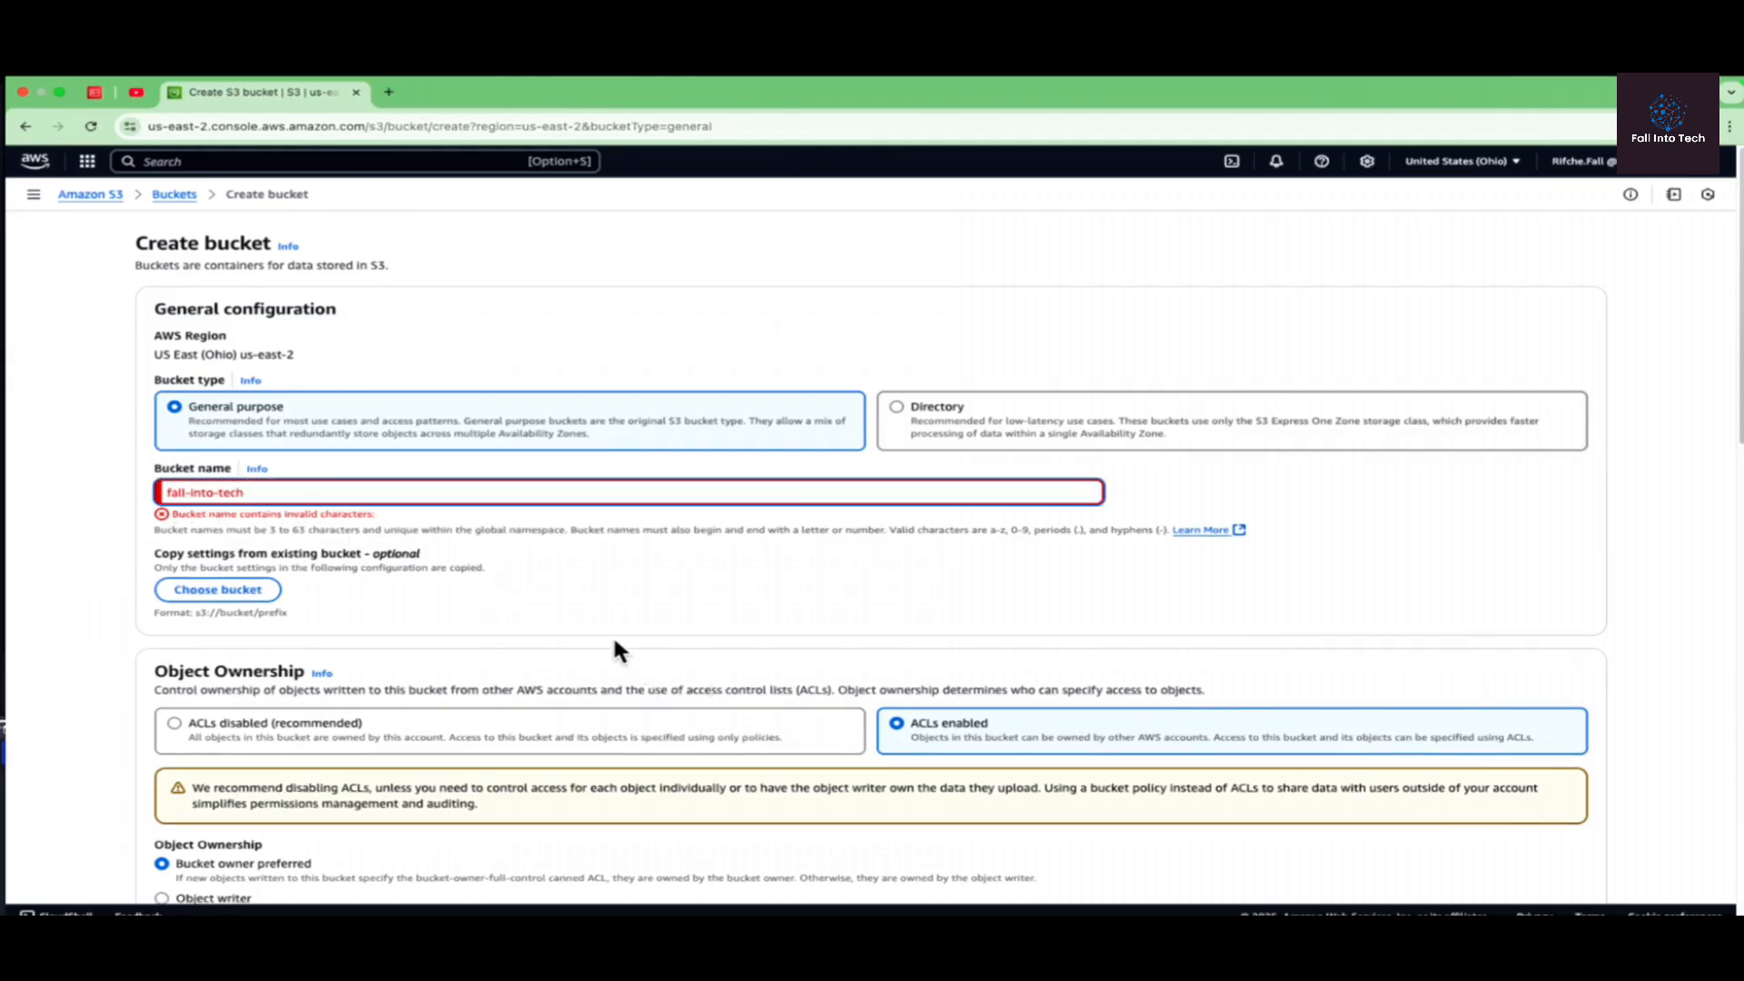
{"action": "scroll", "coordinate": [612, 634], "scroll_direction": "down", "scroll_amount": 10}
{"action": "scroll", "coordinate": [597, 683], "scroll_direction": "down", "scroll_amount": 6}
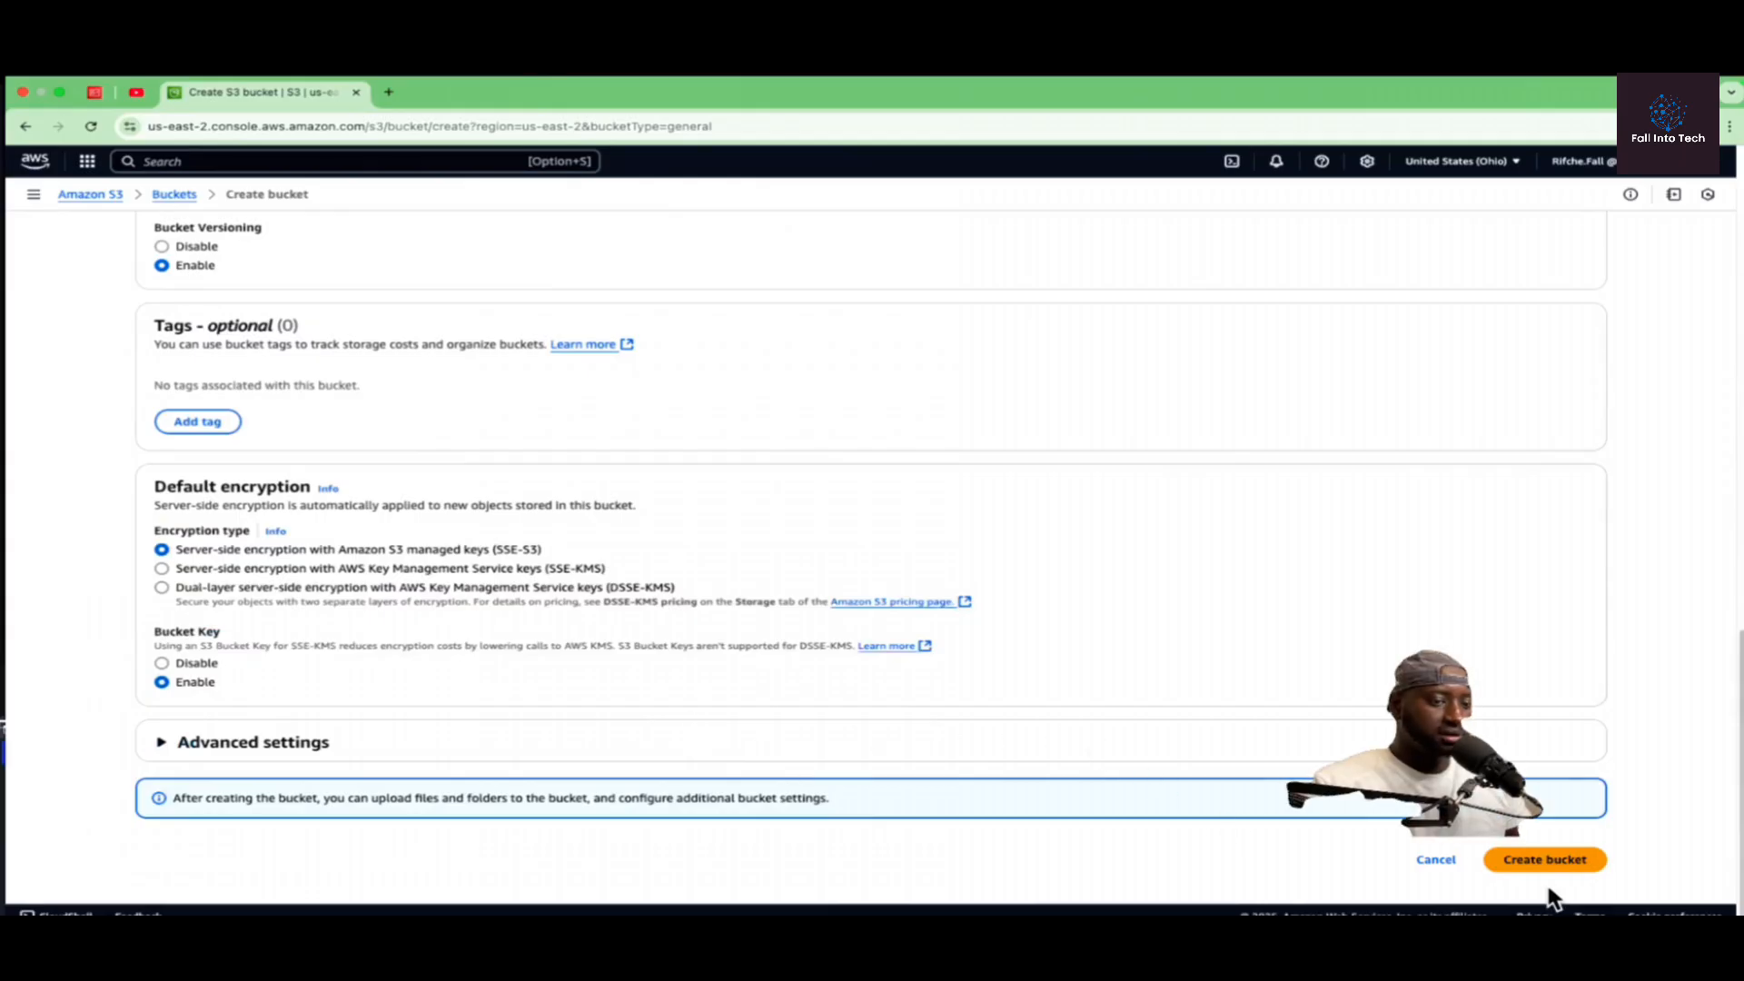
{"action": "left_click", "coordinate": [1541, 856]}
Step: Change the bucket name to "fall in tech" and try to create the bucket again
{"action": "key", "text": "BackSpace"}
{"action": "key", "text": "BackSpace"}
{"action": "key", "text": "BackSpace"}
{"action": "key", "text": "BackSpace"}
{"action": "type", "text": "ech"}
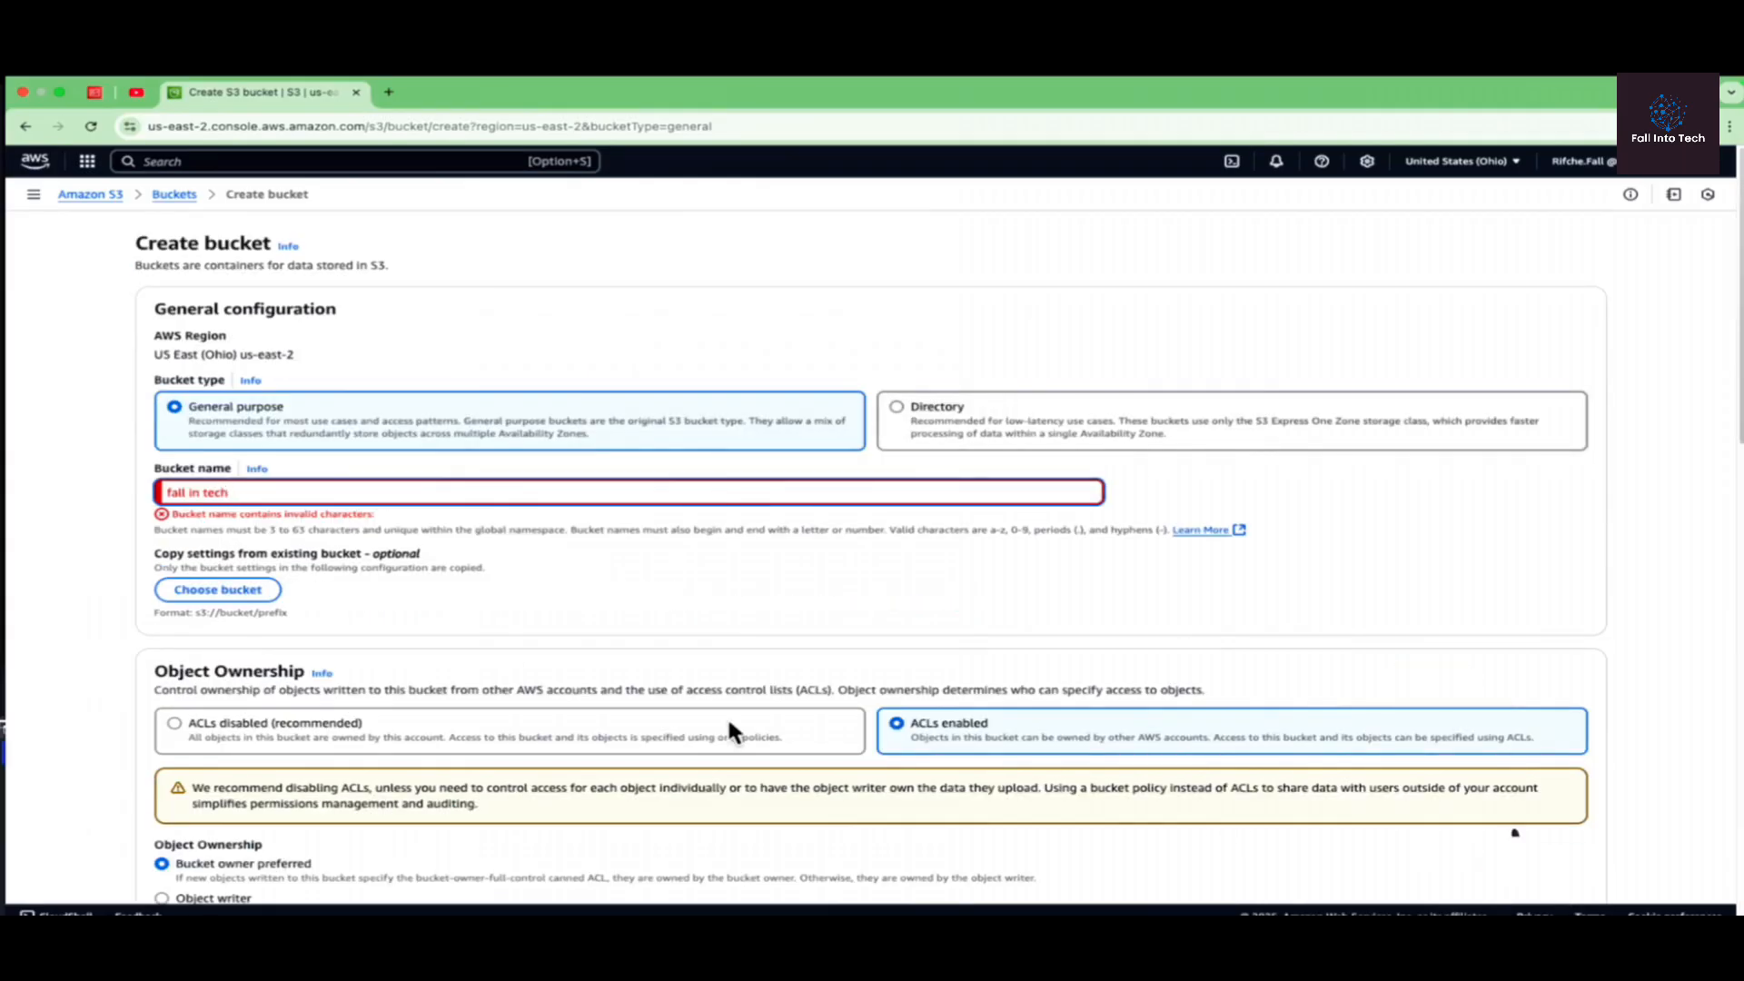
{"action": "scroll", "coordinate": [774, 729], "scroll_direction": "down", "scroll_amount": 5}
{"action": "scroll", "coordinate": [603, 641], "scroll_direction": "down", "scroll_amount": 10}
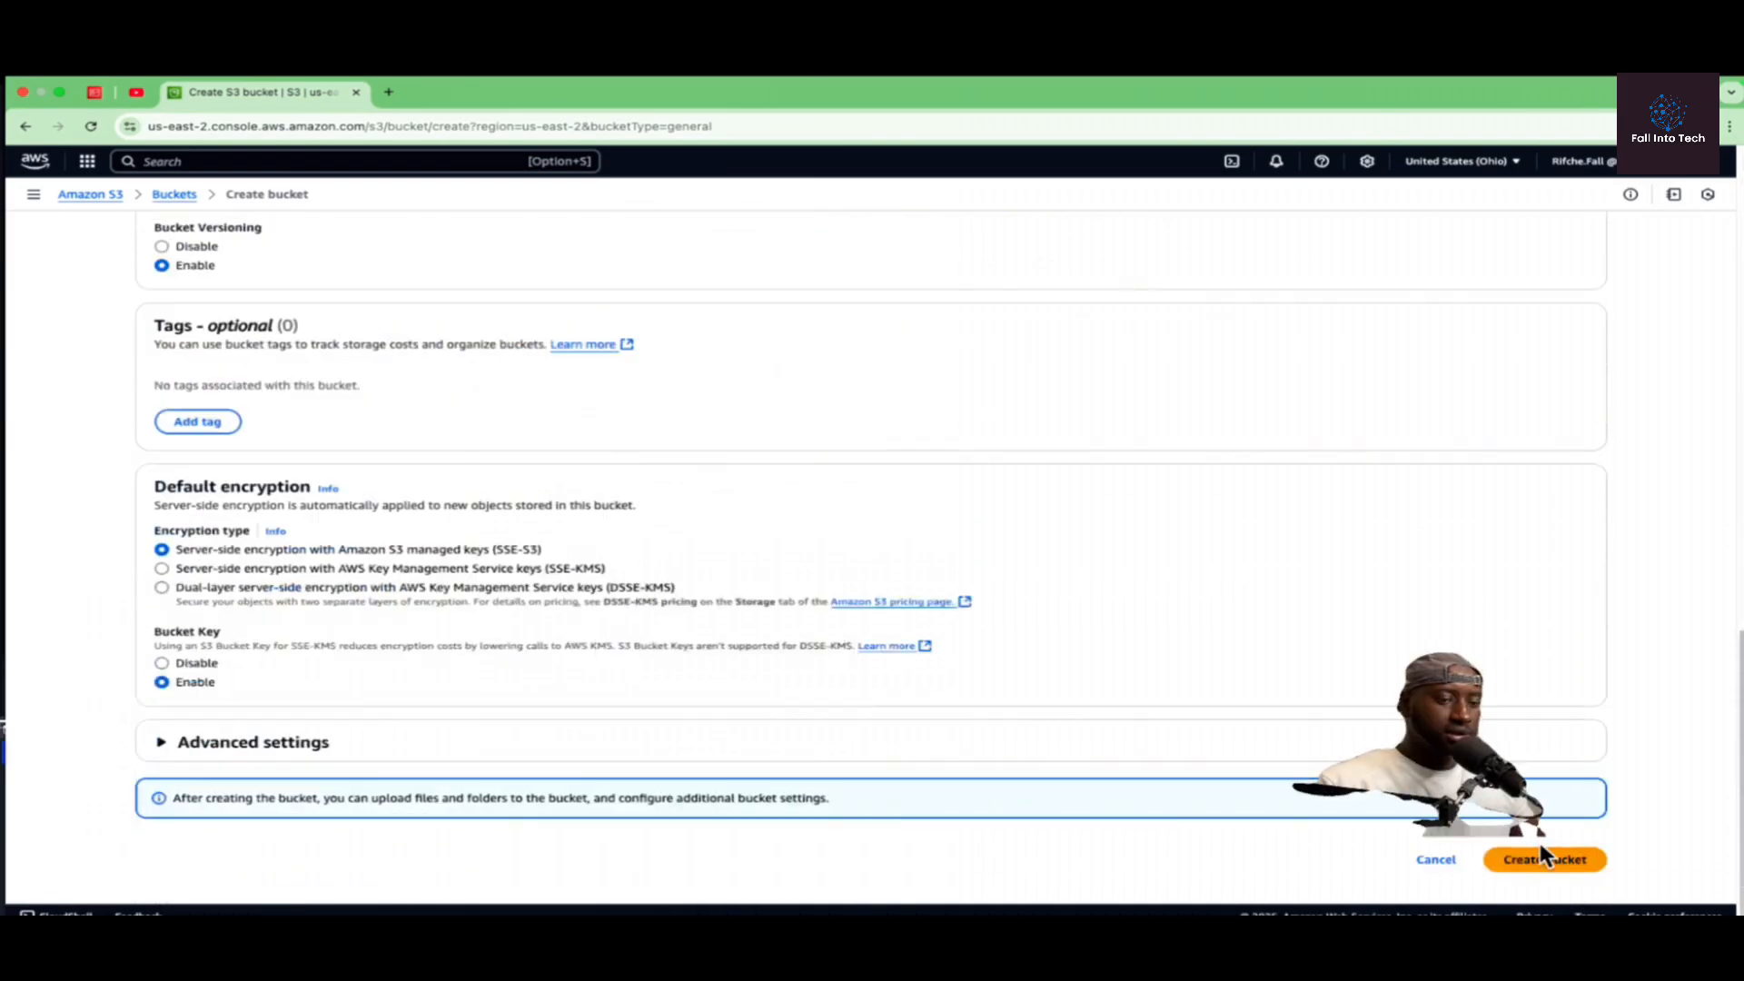
{"action": "left_click", "coordinate": [1541, 857]}
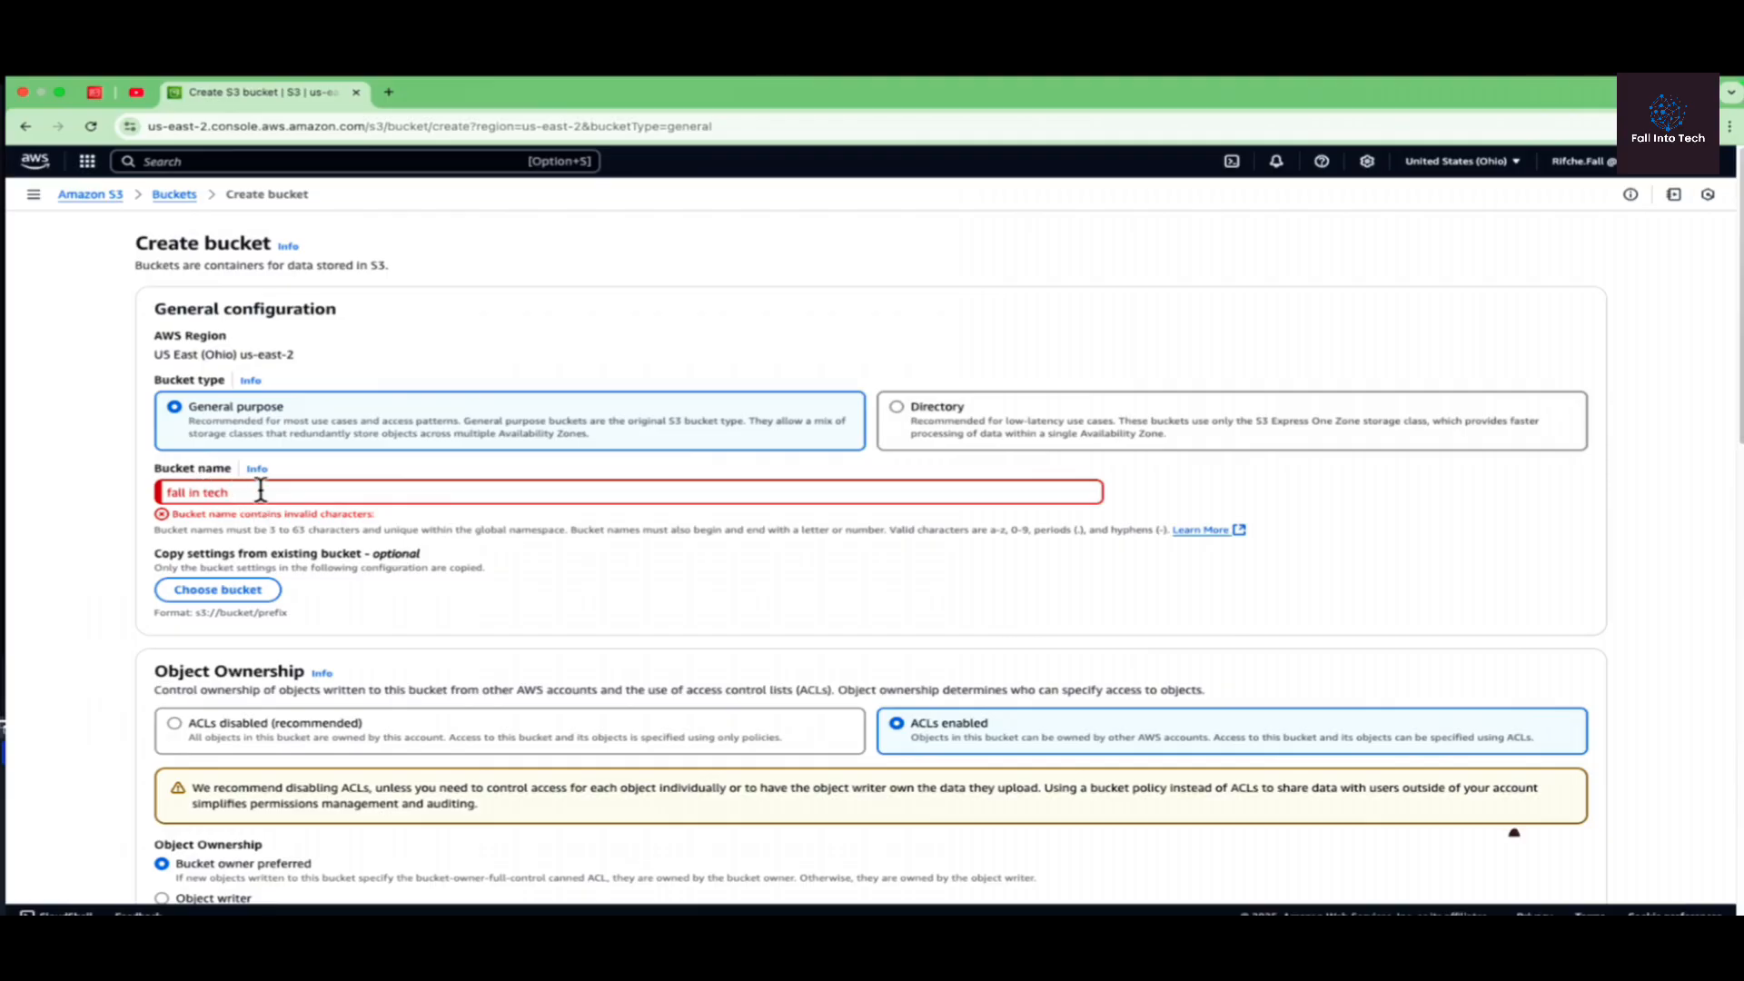
Step: Replace the bucket name with fall-into and create the bucket
{"action": "triple_click", "coordinate": [261, 491]}
{"action": "type", "text": "fall"}
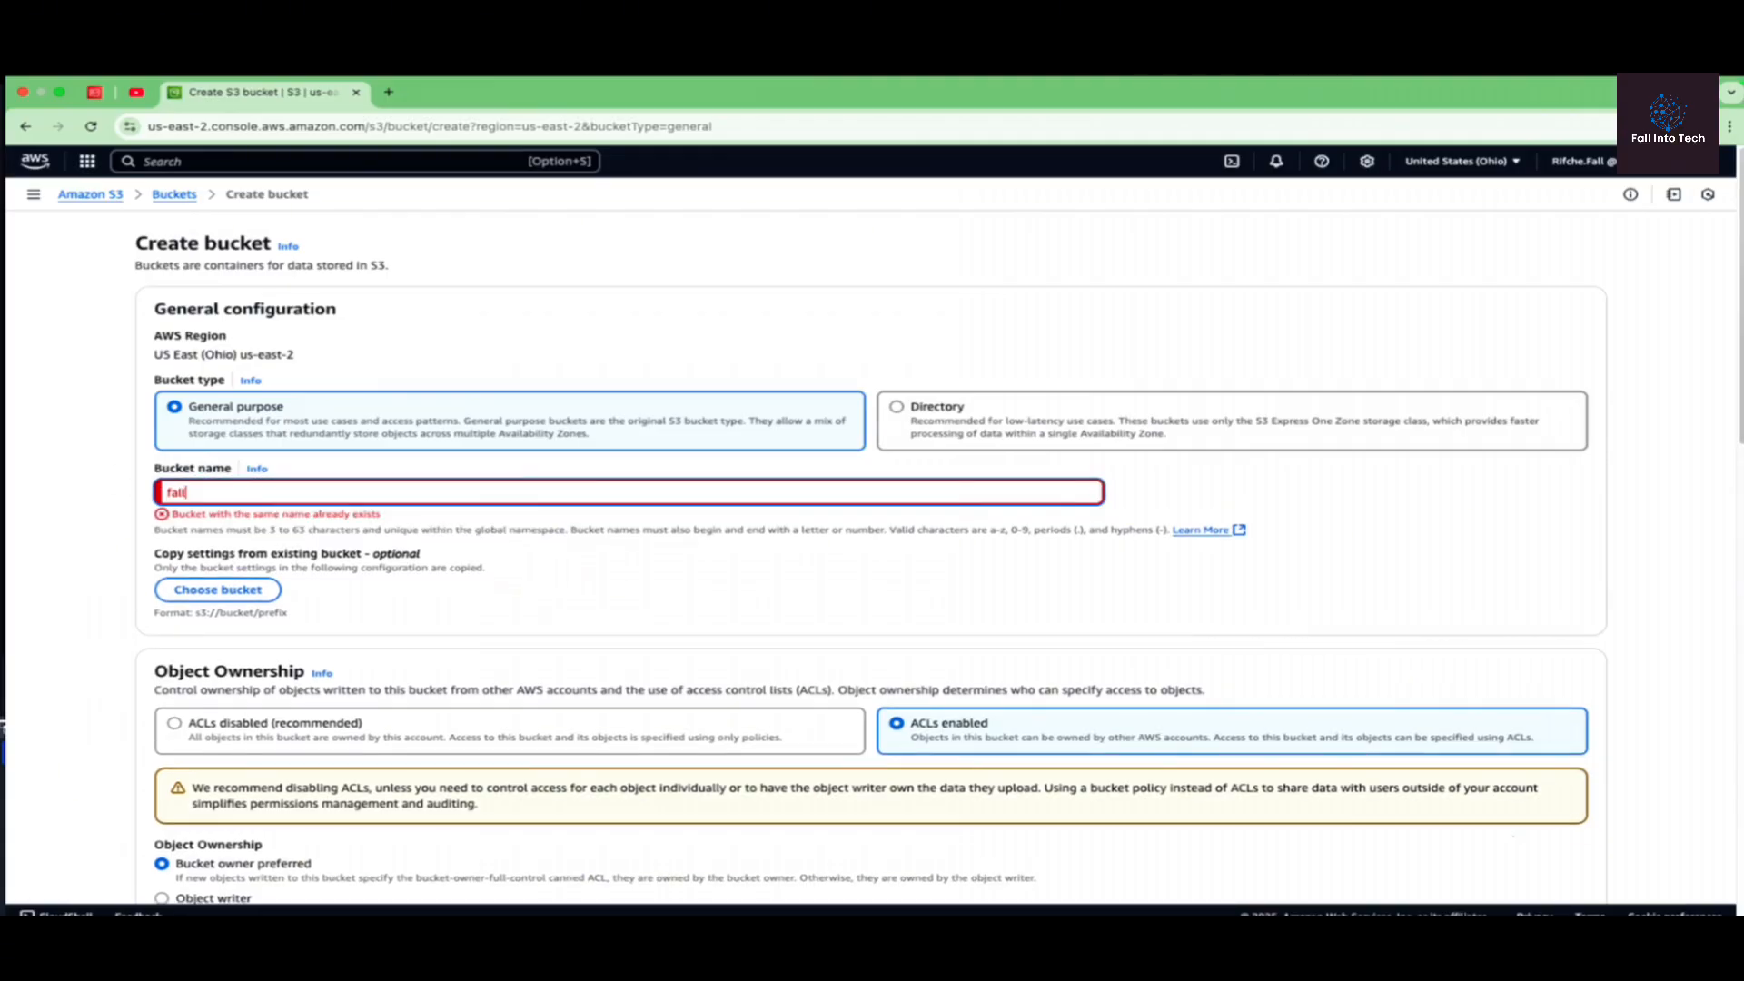
{"action": "type", "text": "-into"}
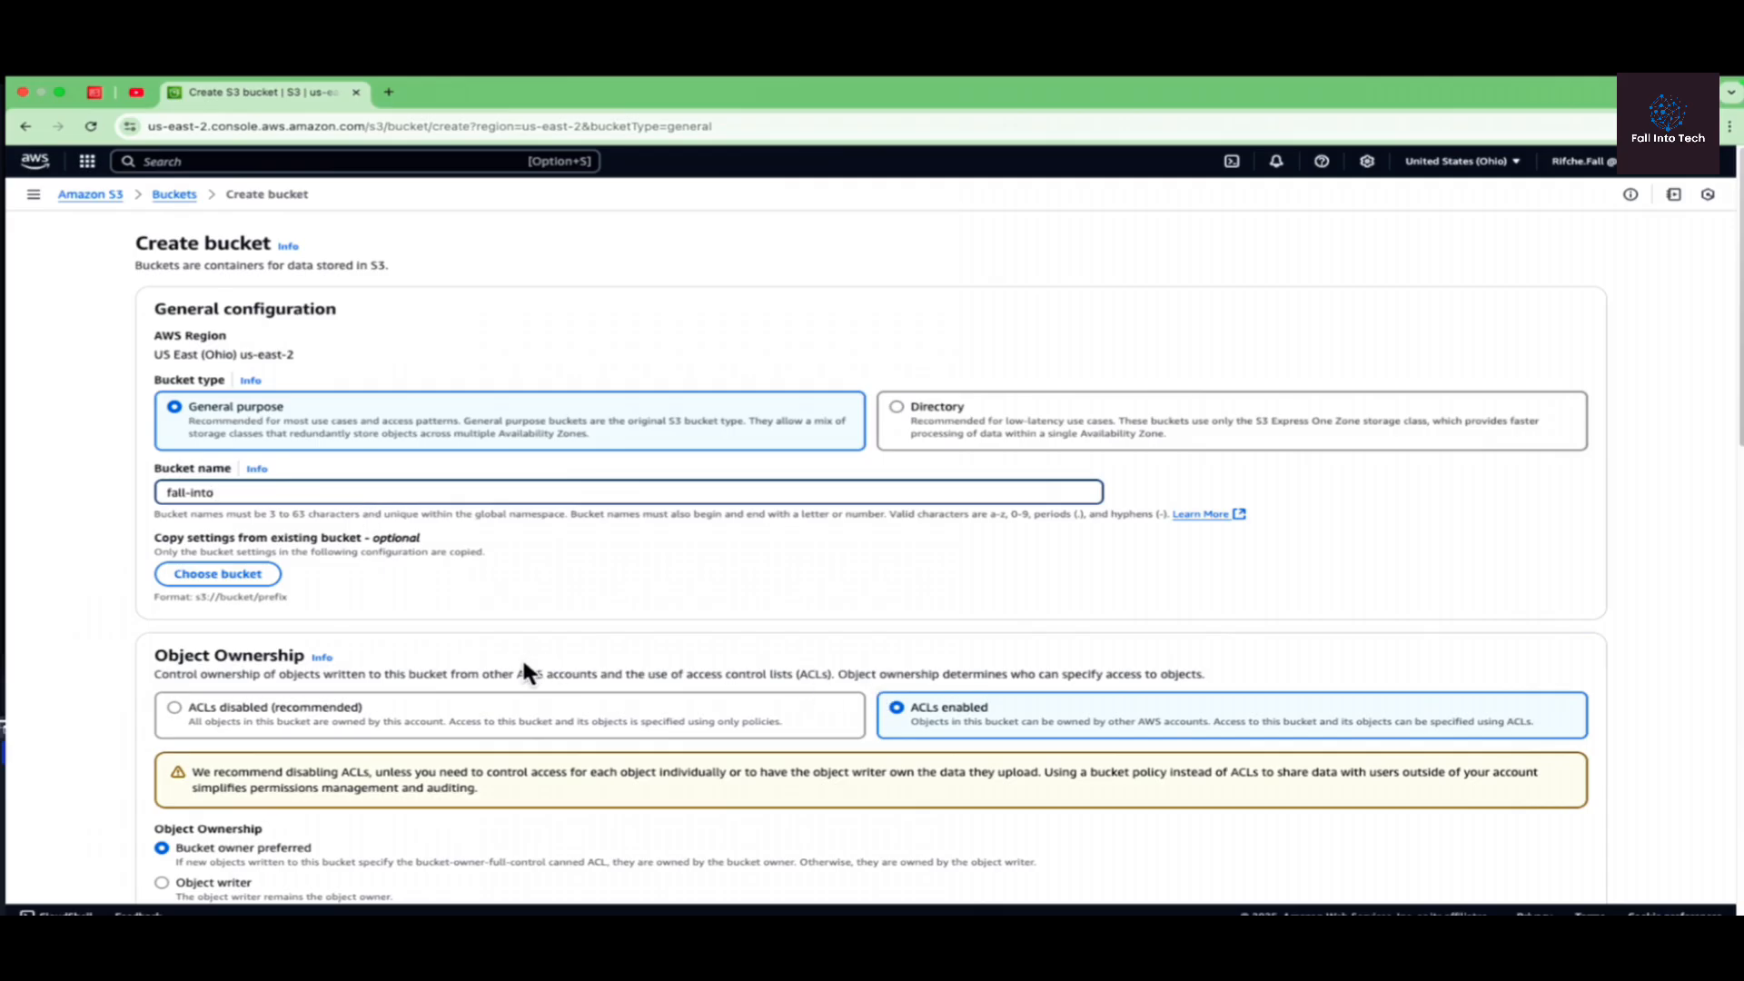
{"action": "scroll", "coordinate": [709, 718], "scroll_direction": "down", "scroll_amount": 15}
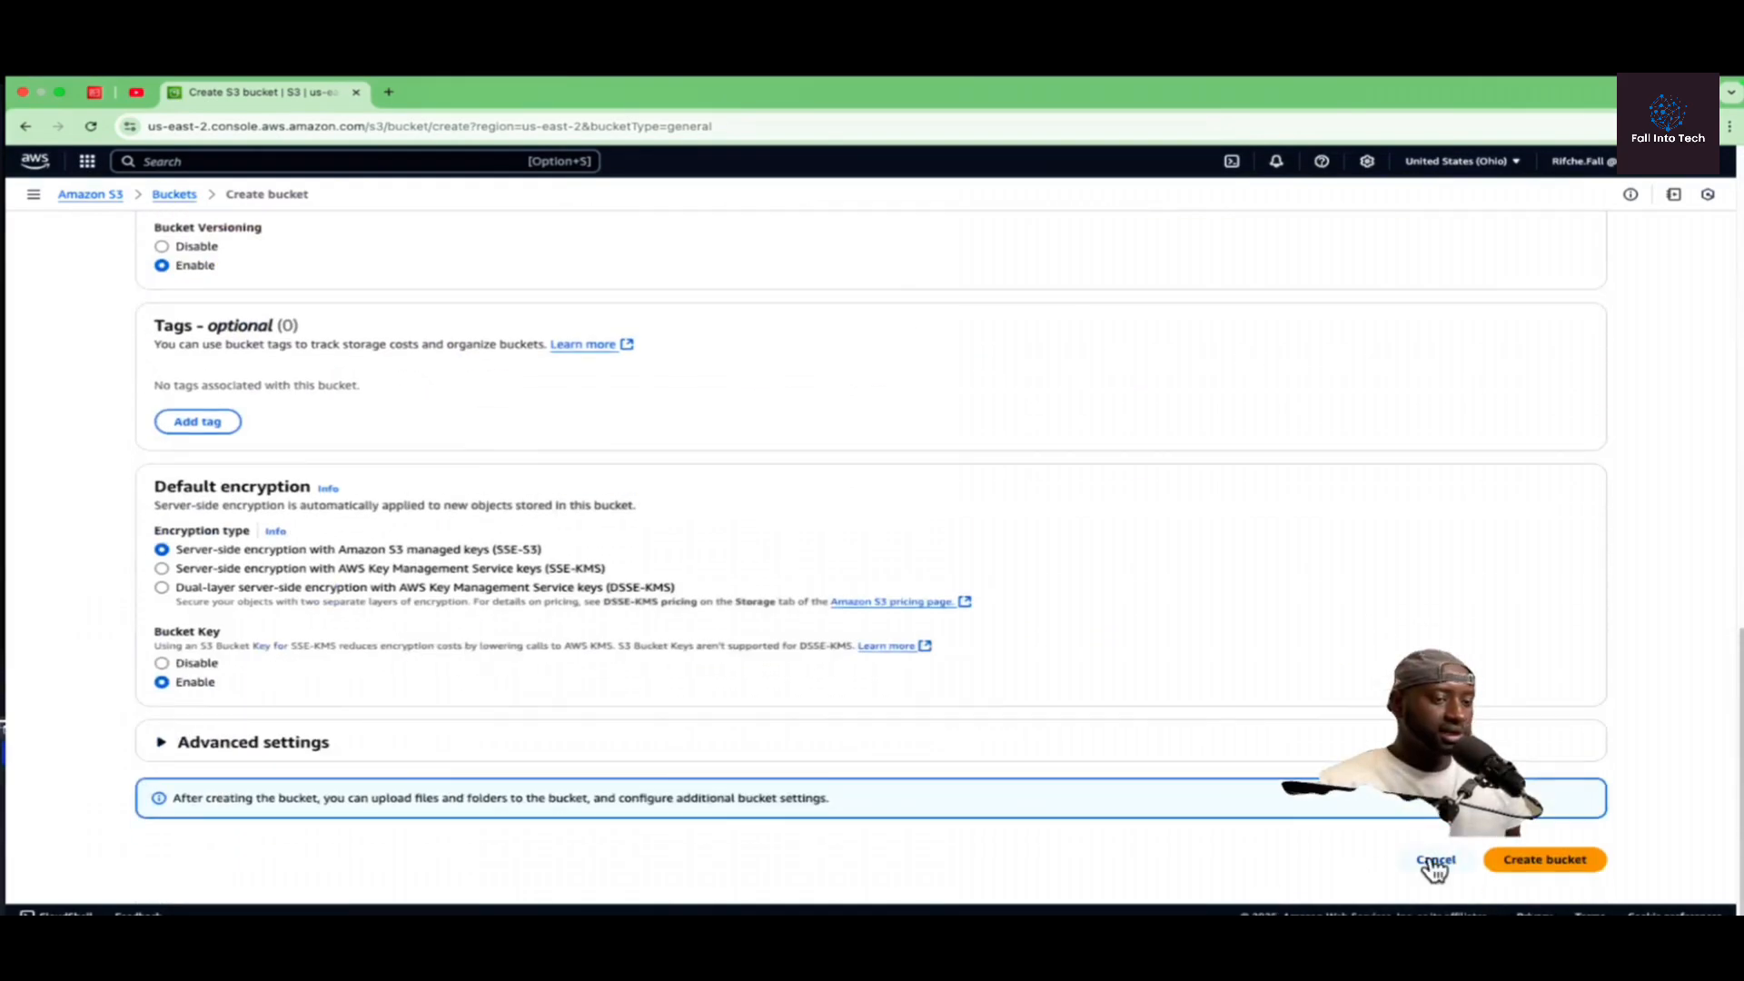
{"action": "left_click", "coordinate": [1540, 855]}
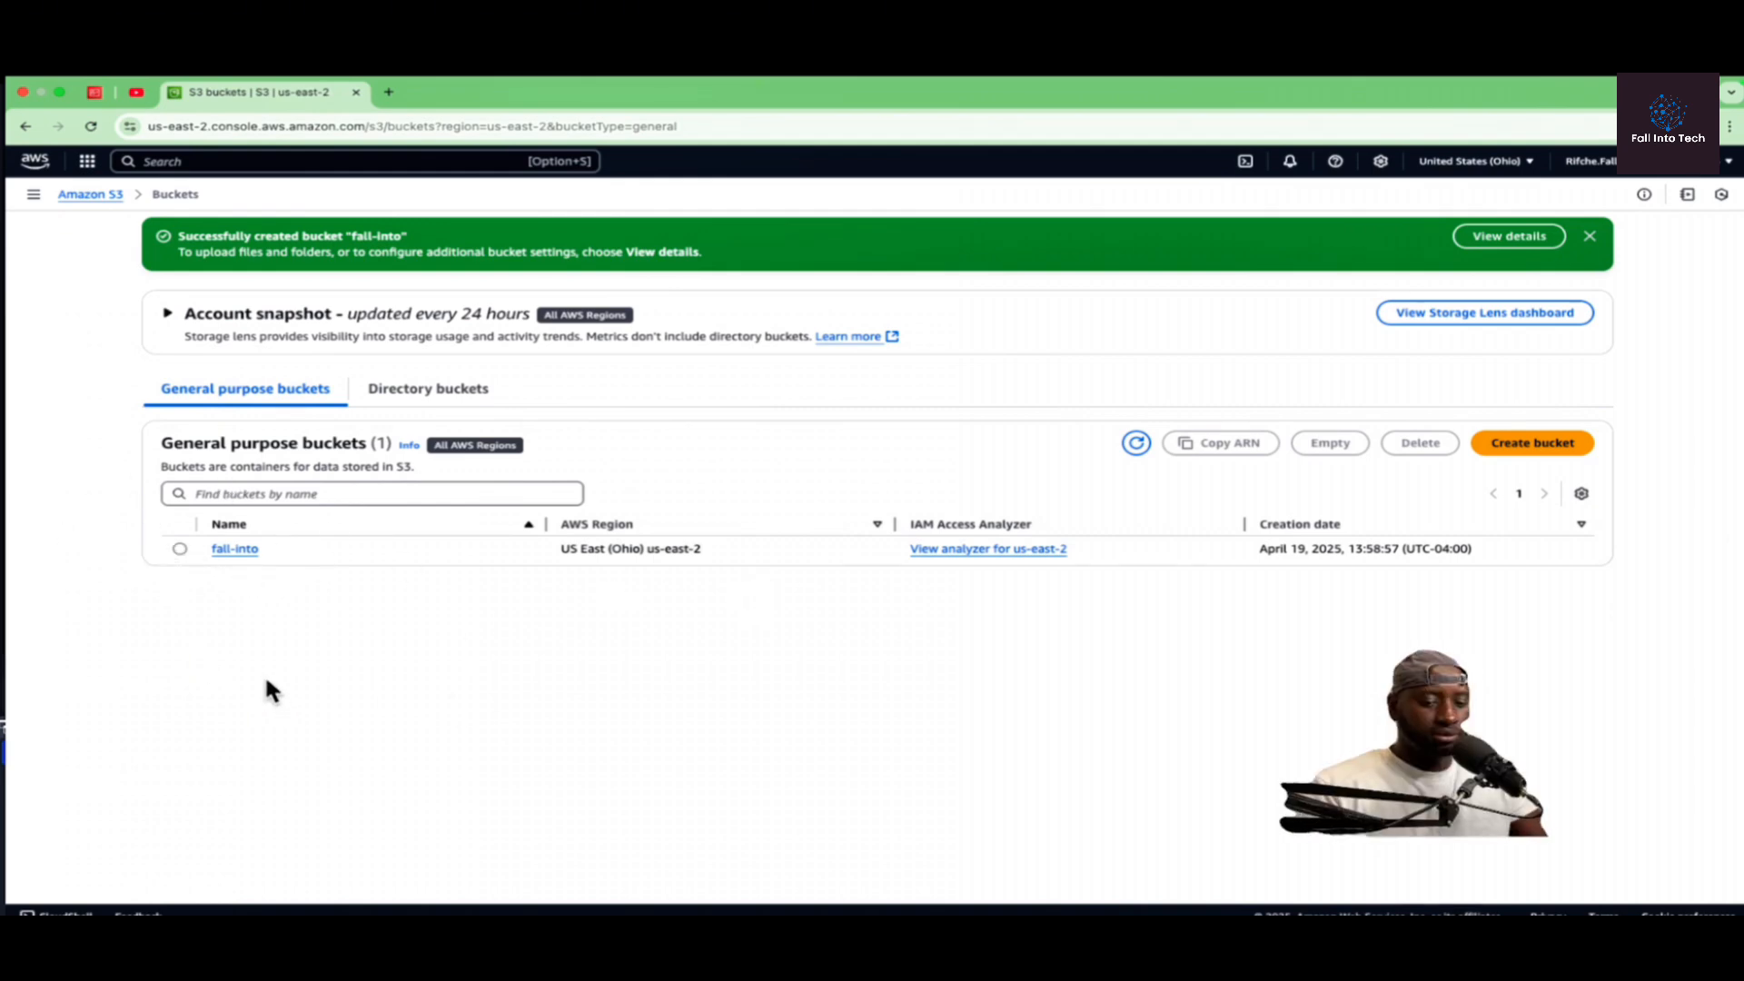
Step: Capture a screenshot of the buckets page area covering the creation notice and the bucket list
{"action": "key", "text": "super+shift+4"}
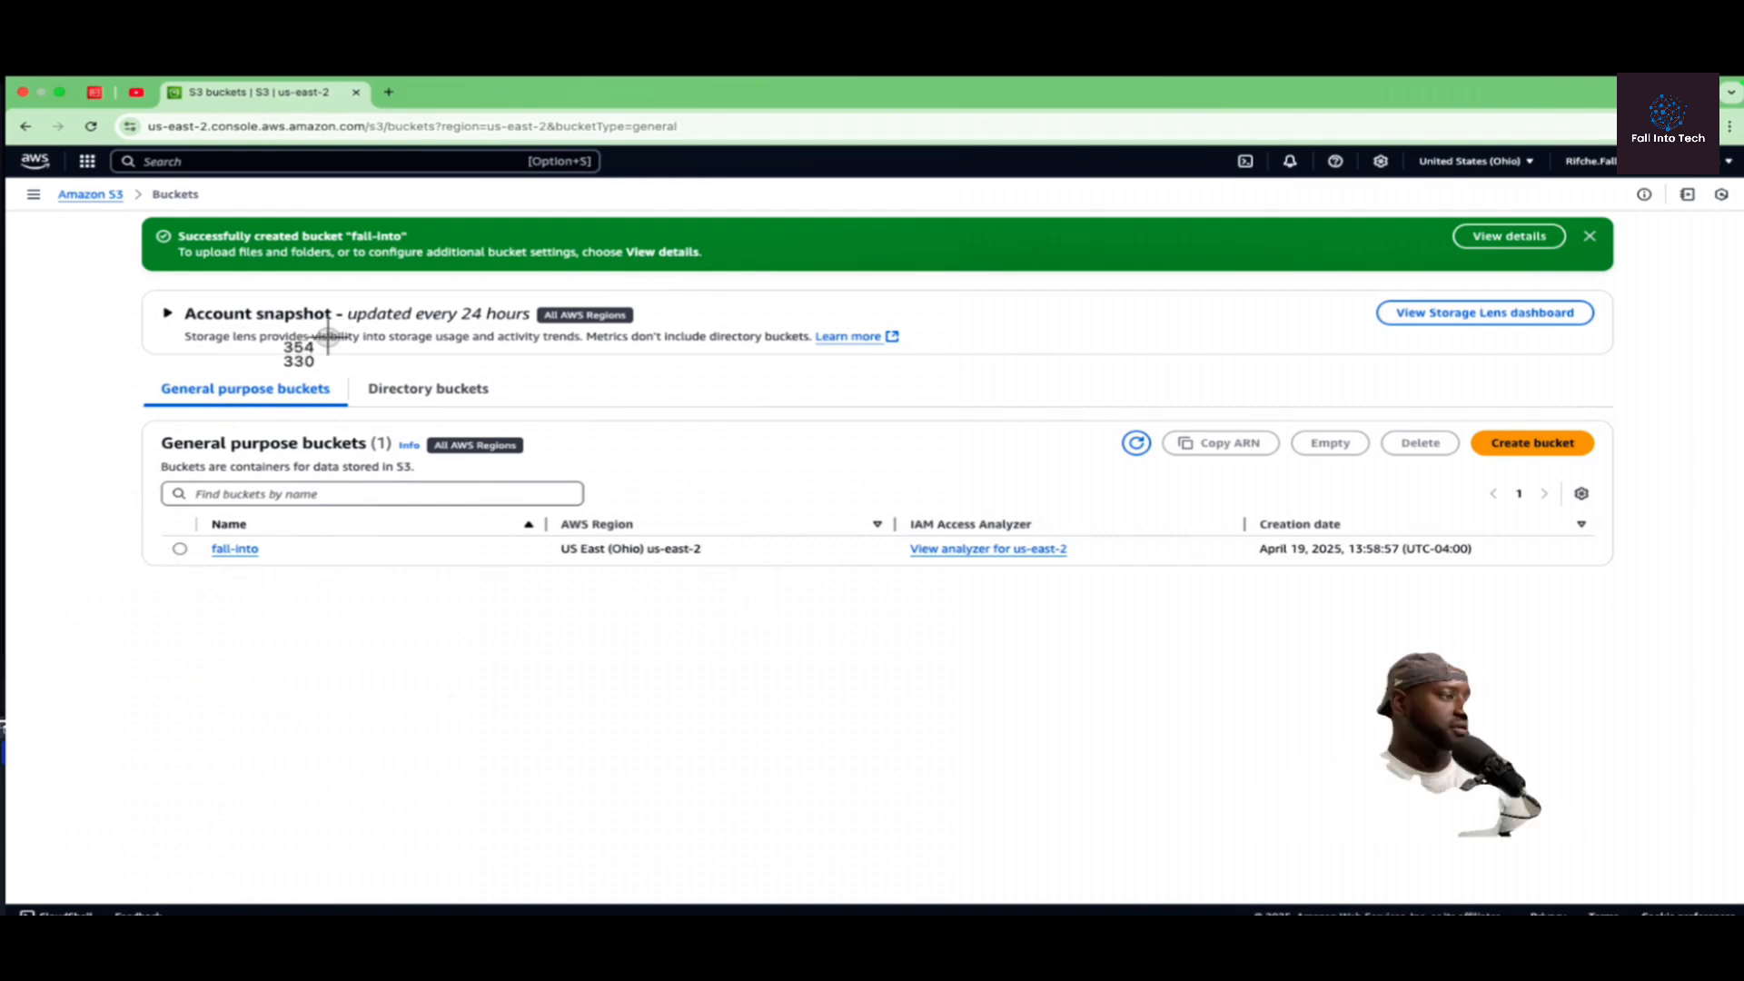
{"action": "left_click_drag", "start_coordinate": [89, 216], "coordinate": [1665, 604]}
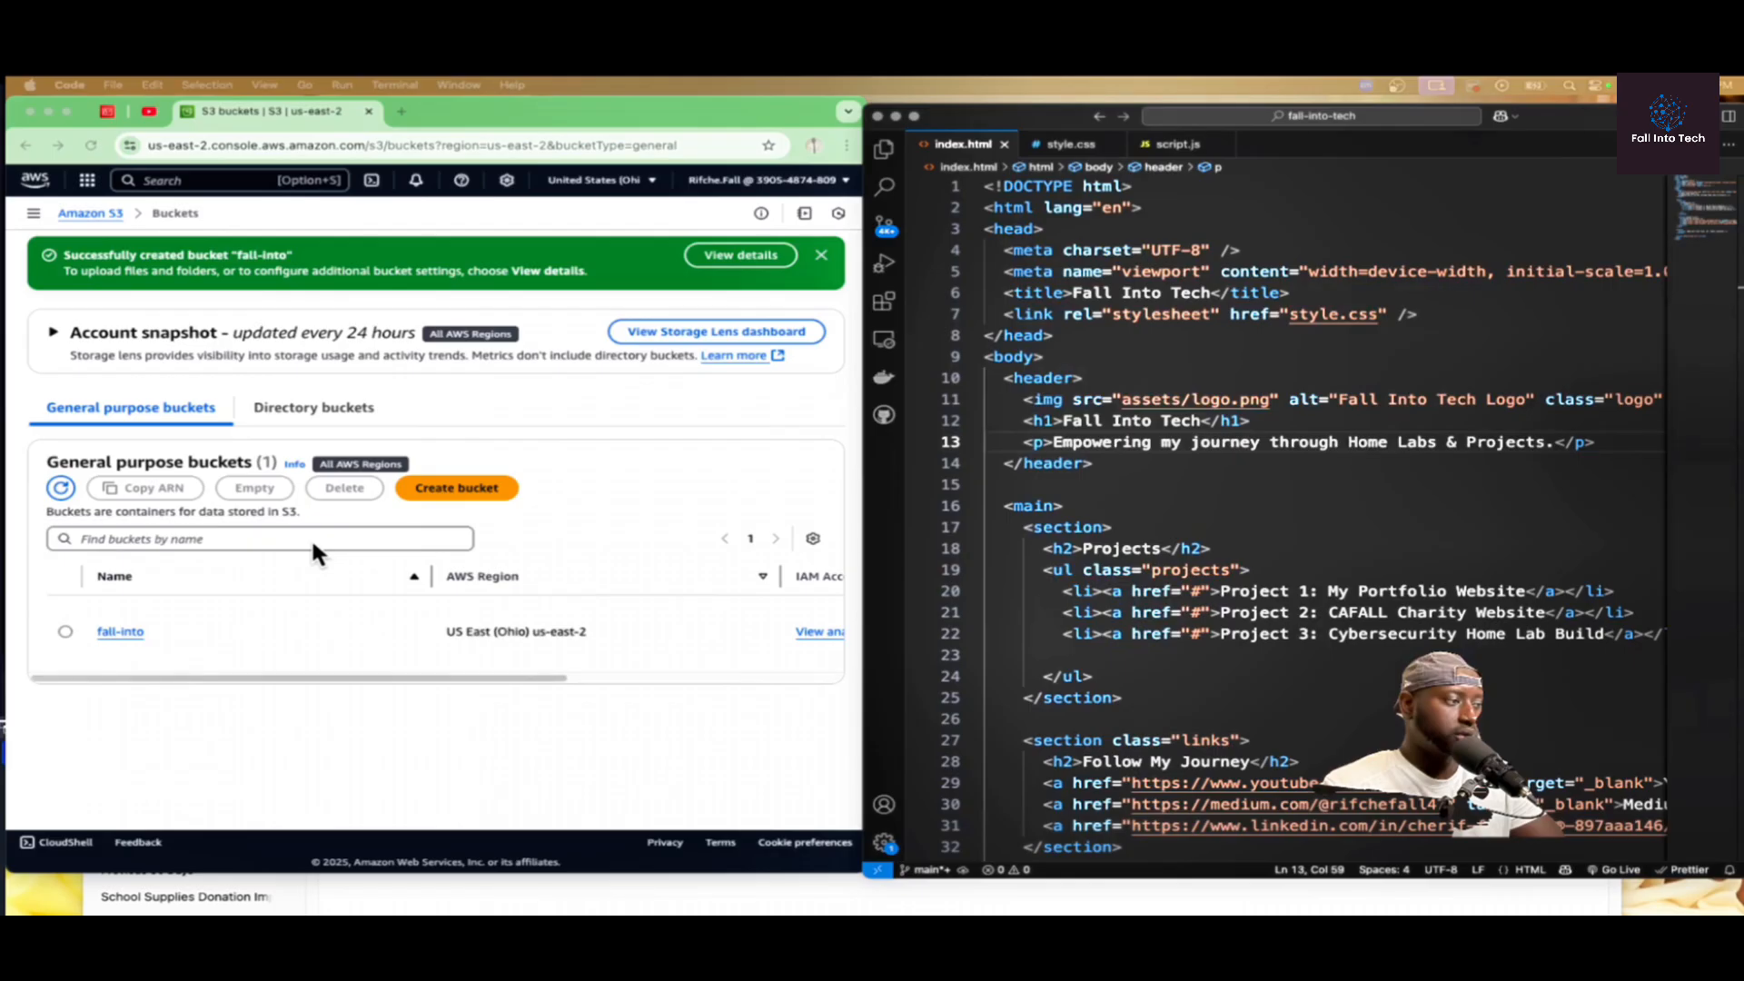
Step: Review the website's style.css and script.js files in the code editor
{"action": "left_click", "coordinate": [1071, 144]}
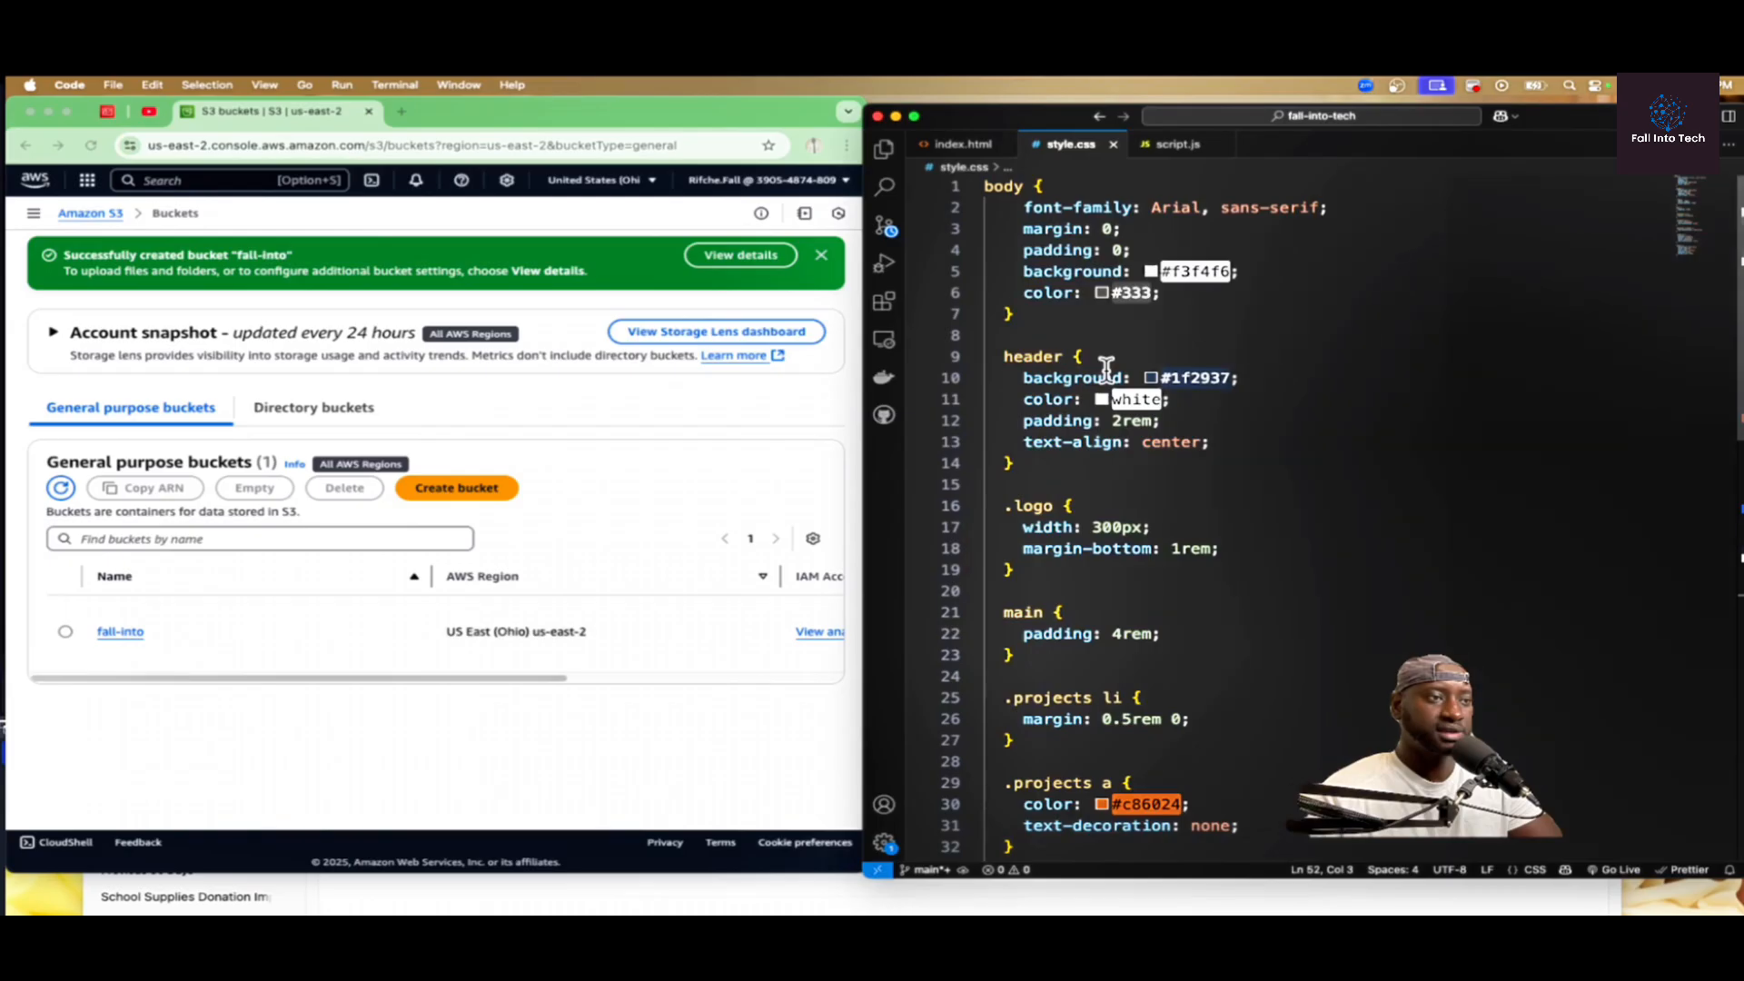
{"action": "left_click", "coordinate": [1176, 144]}
{"action": "right_click", "coordinate": [946, 145]}
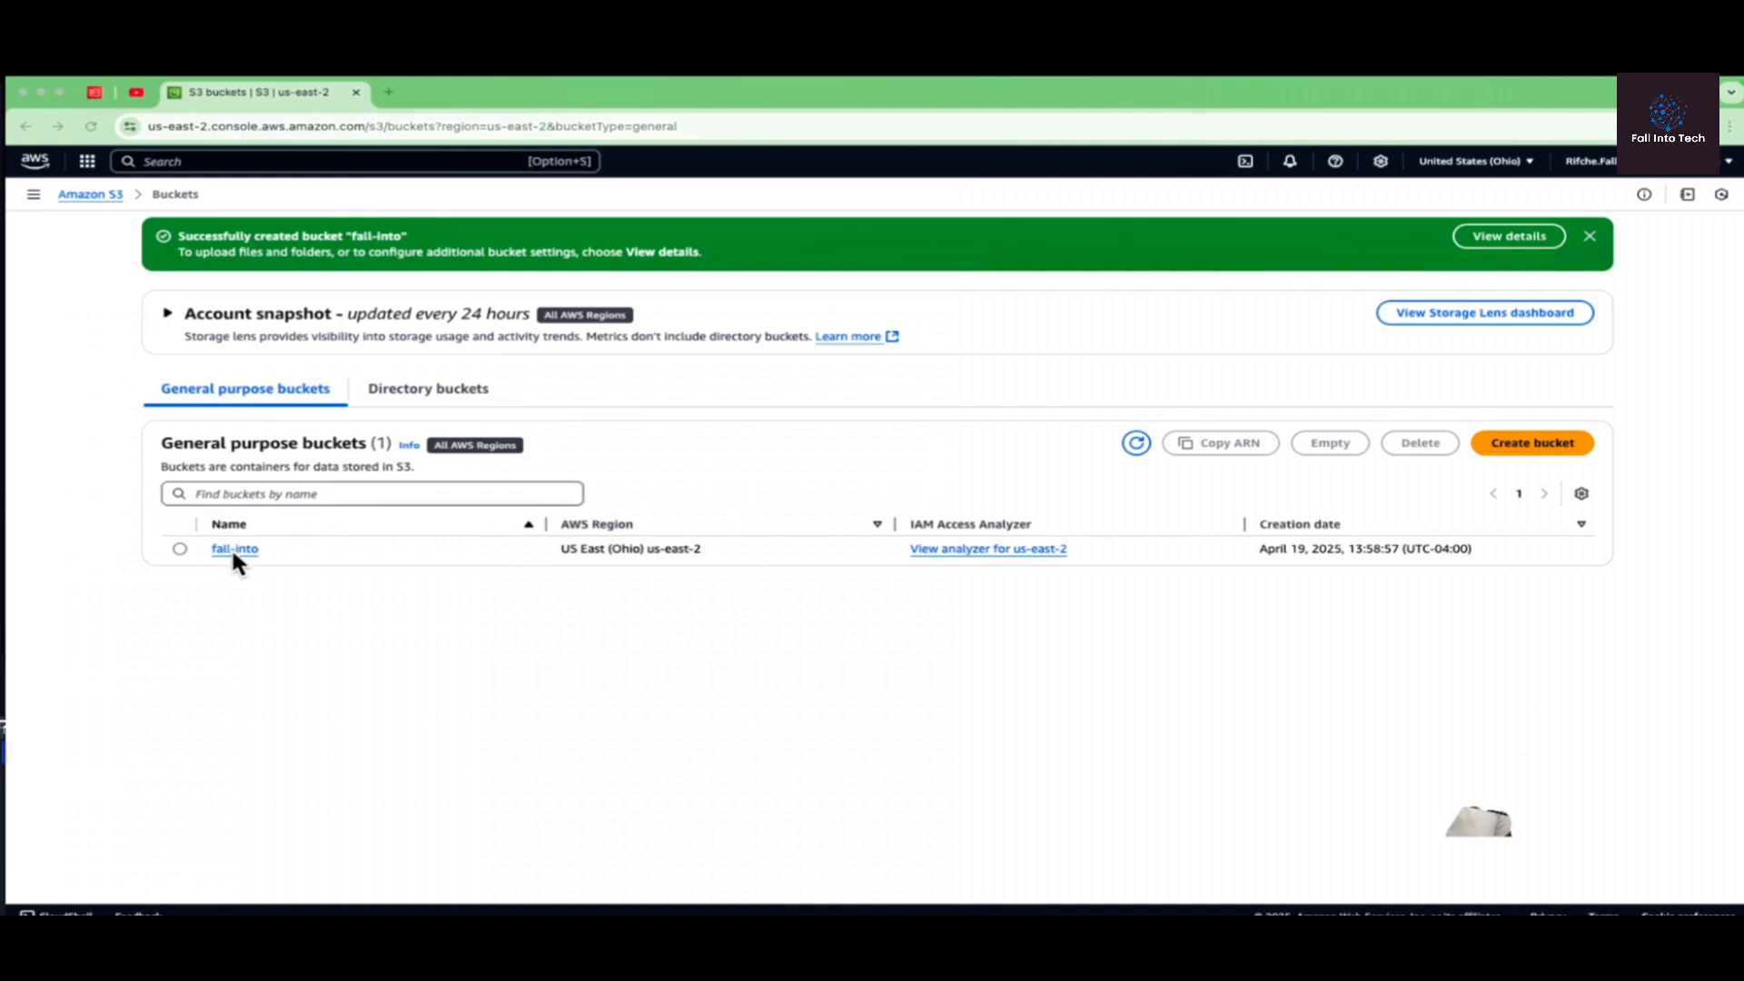
Step: Open the fall-into bucket, start an upload and browse to the fall-into-tech folder on the Desktop for files to add
{"action": "left_click", "coordinate": [234, 549]}
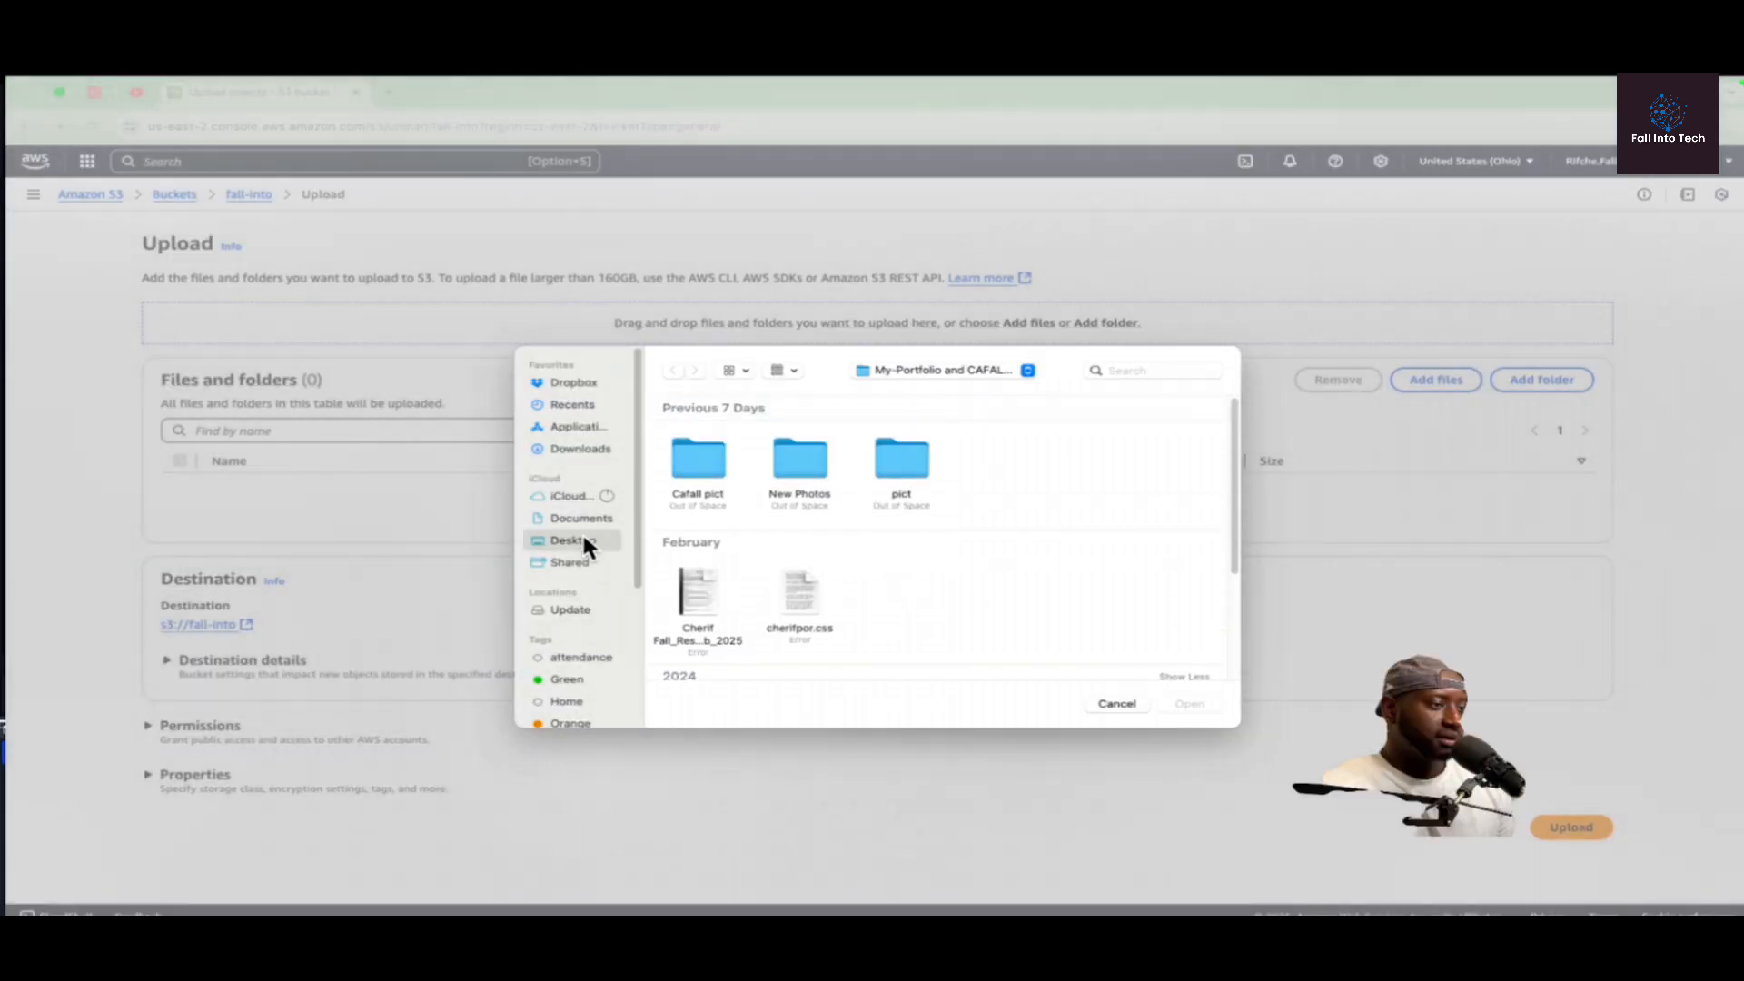
{"action": "left_click", "coordinate": [572, 540]}
{"action": "double_click", "coordinate": [799, 463]}
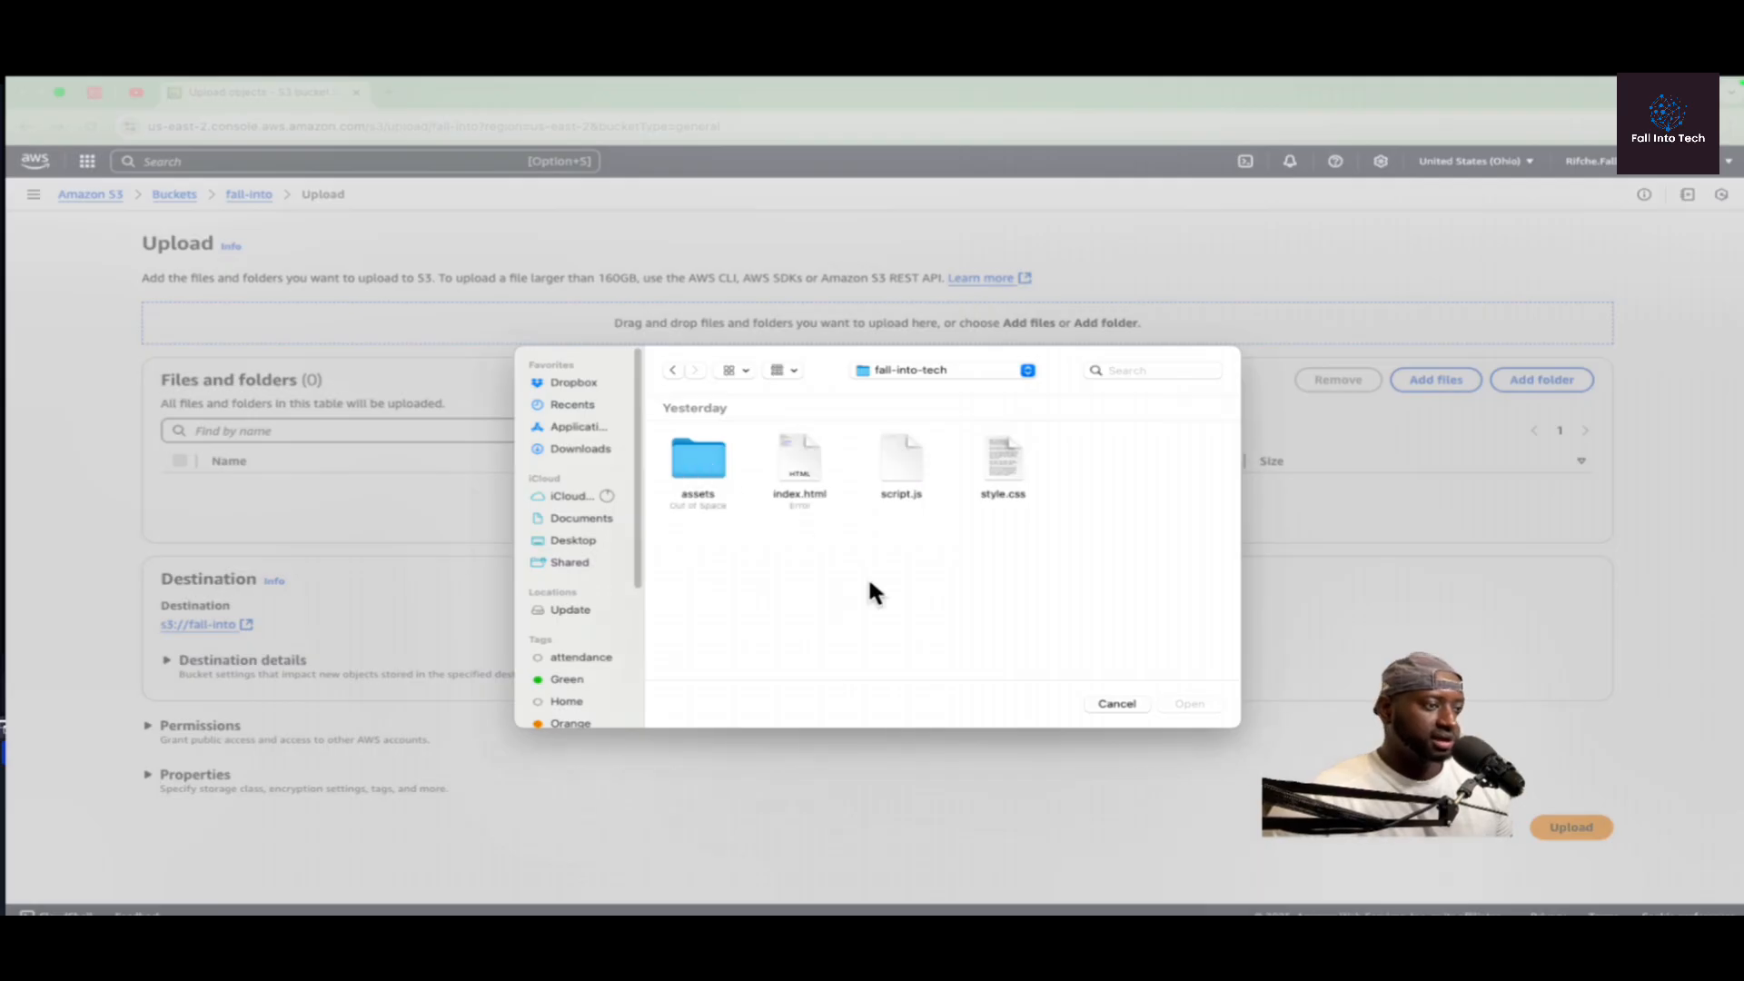
{"action": "left_click", "coordinate": [797, 459]}
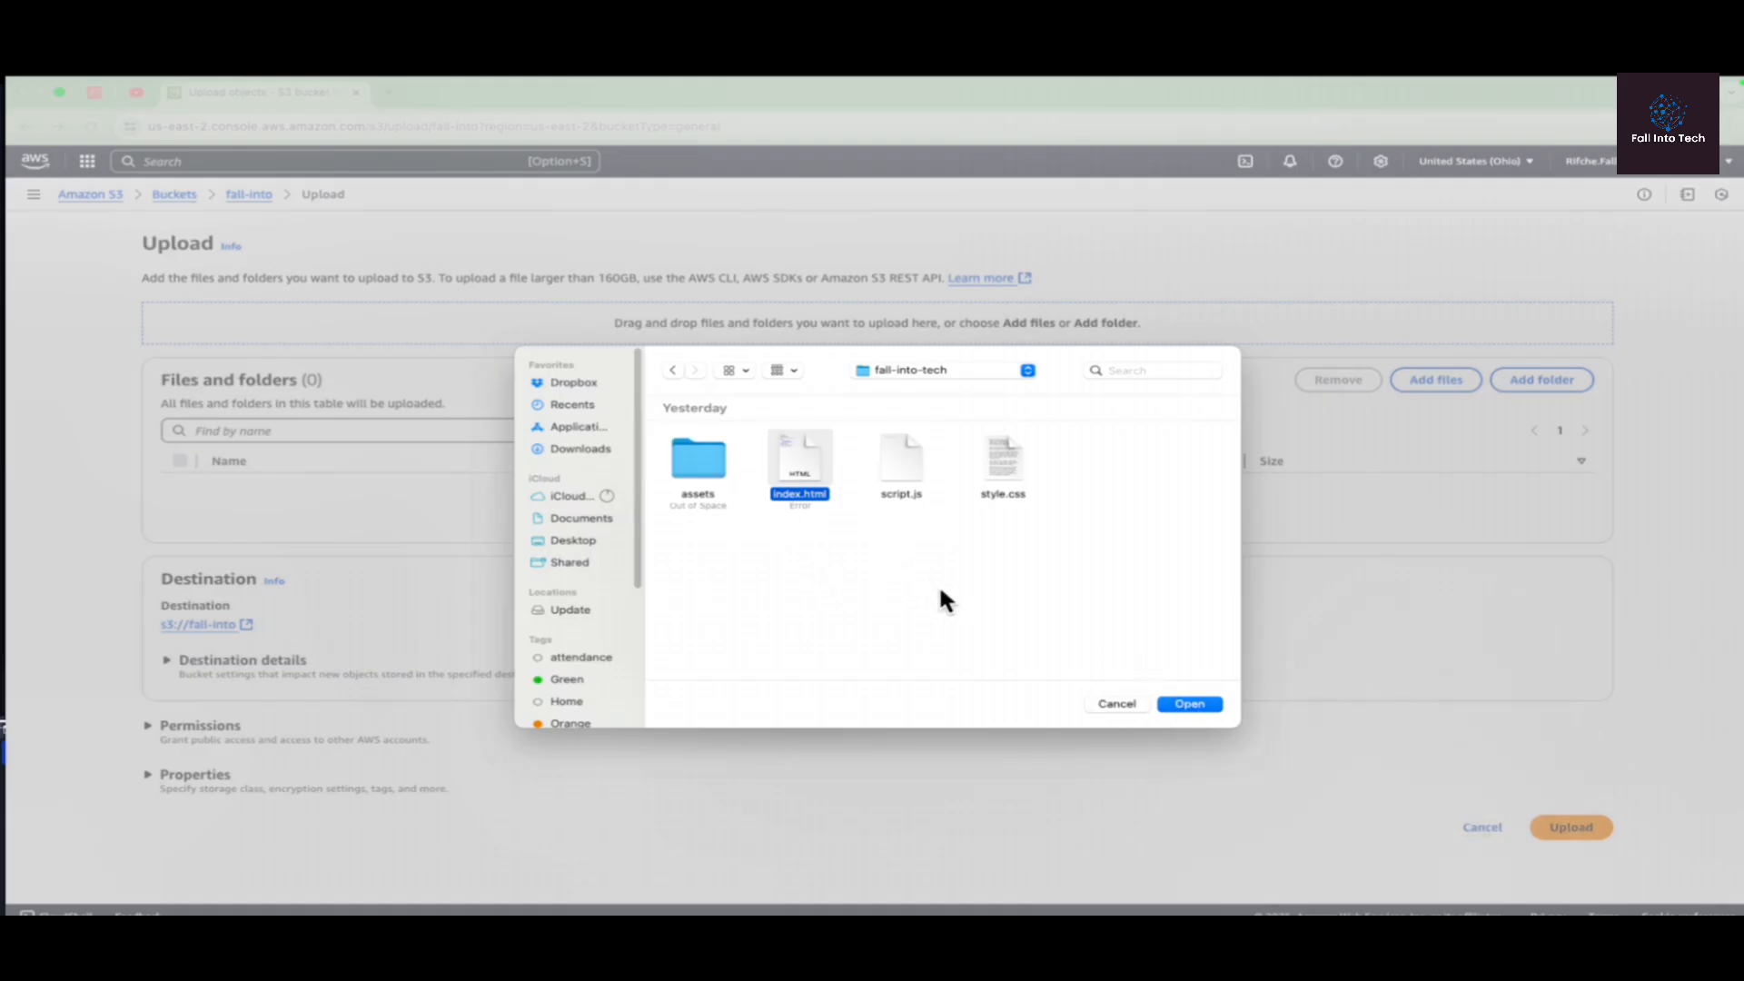
{"action": "left_click", "coordinate": [897, 465], "text": "super"}
{"action": "left_click", "coordinate": [1008, 479], "text": "super"}
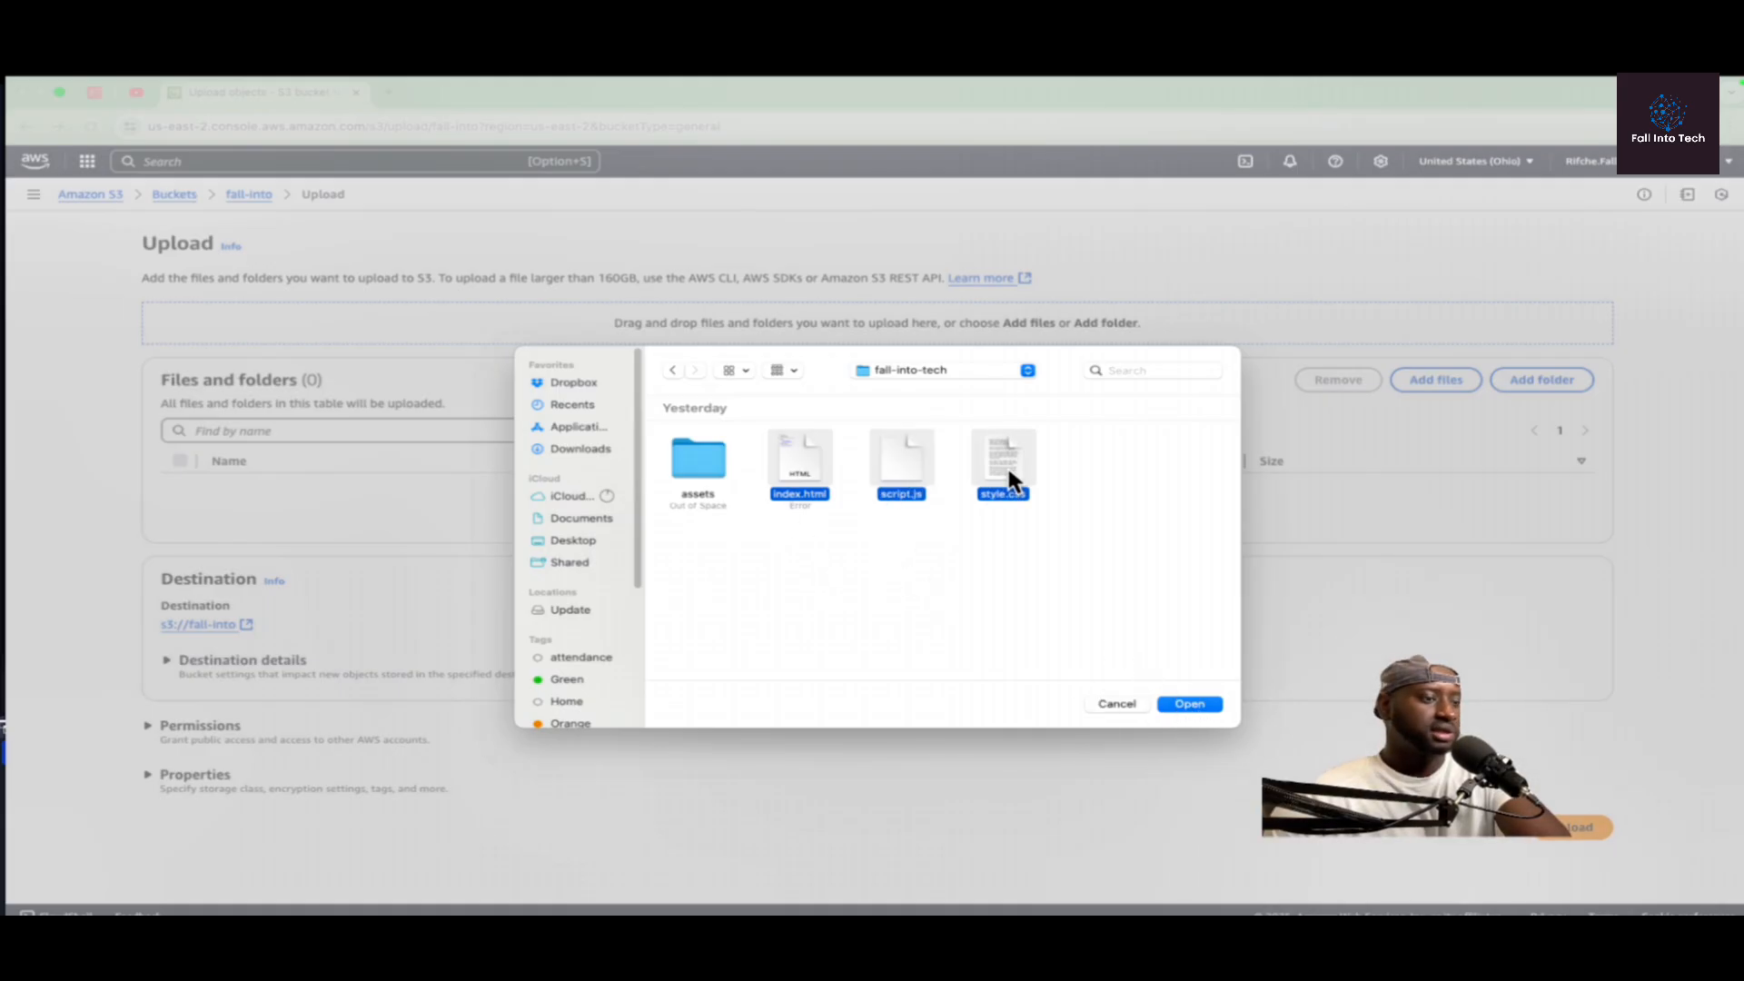
{"action": "left_click", "coordinate": [853, 574]}
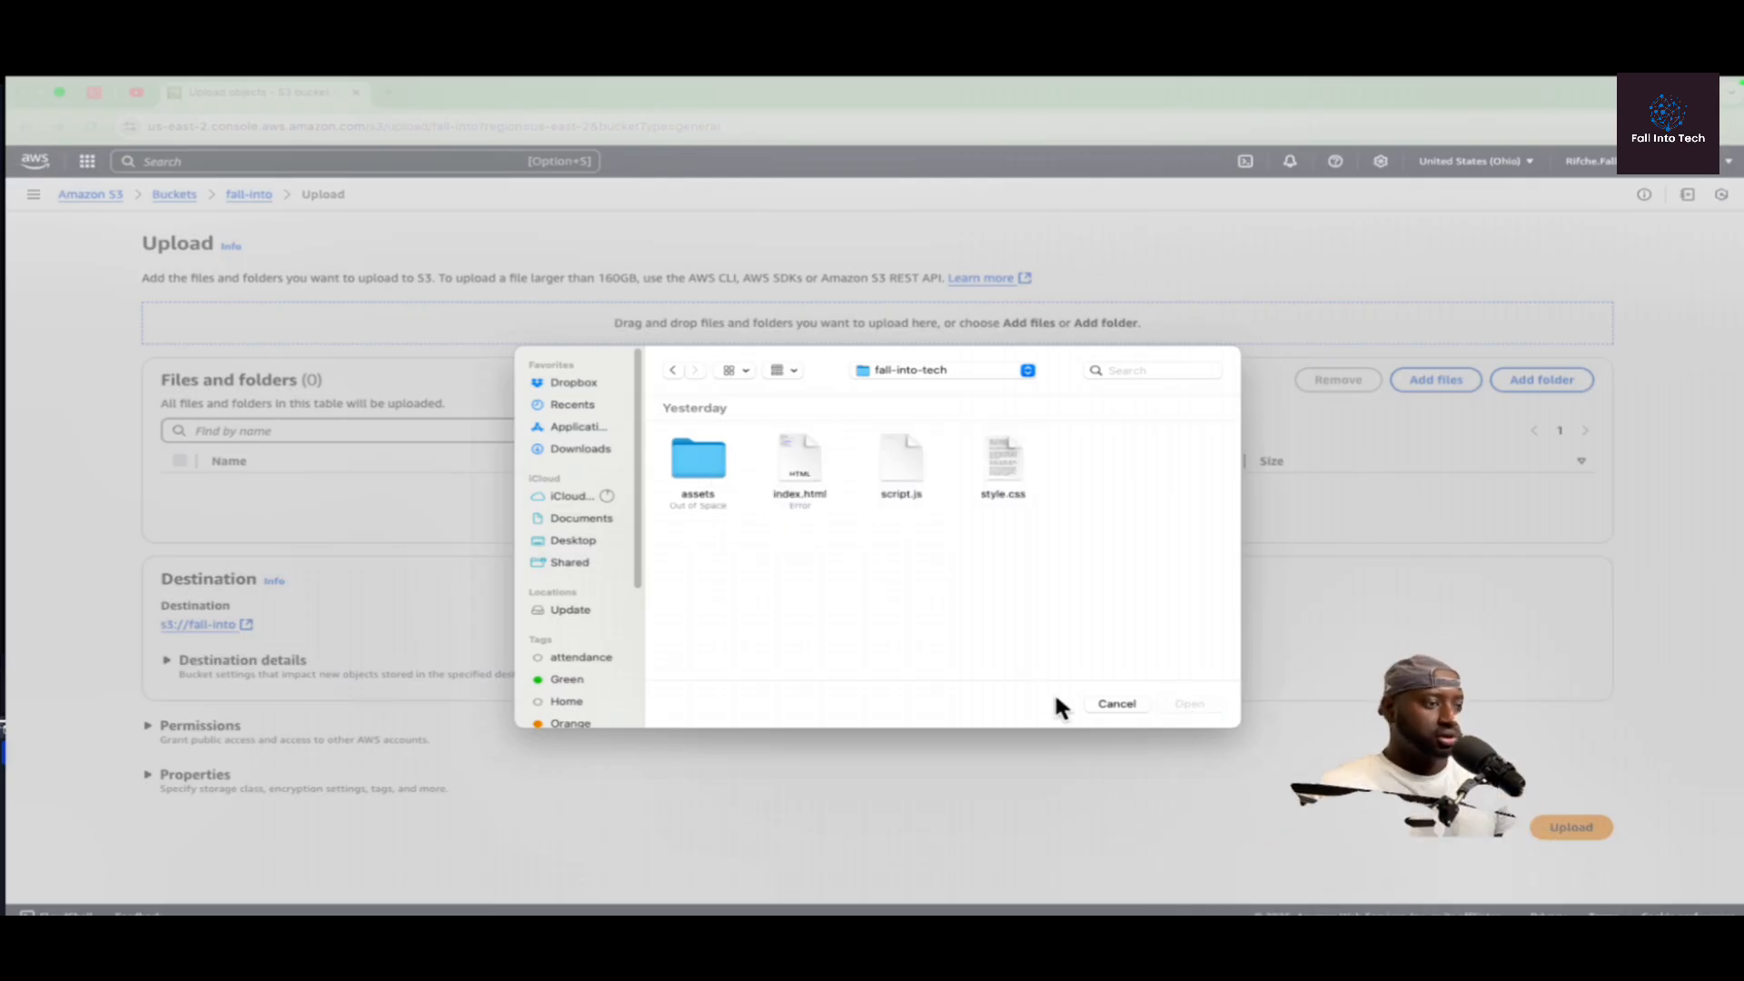
Step: Add index.html, script.js and style.css from the fall-into-tech folder to the upload list
{"action": "left_click", "coordinate": [802, 496]}
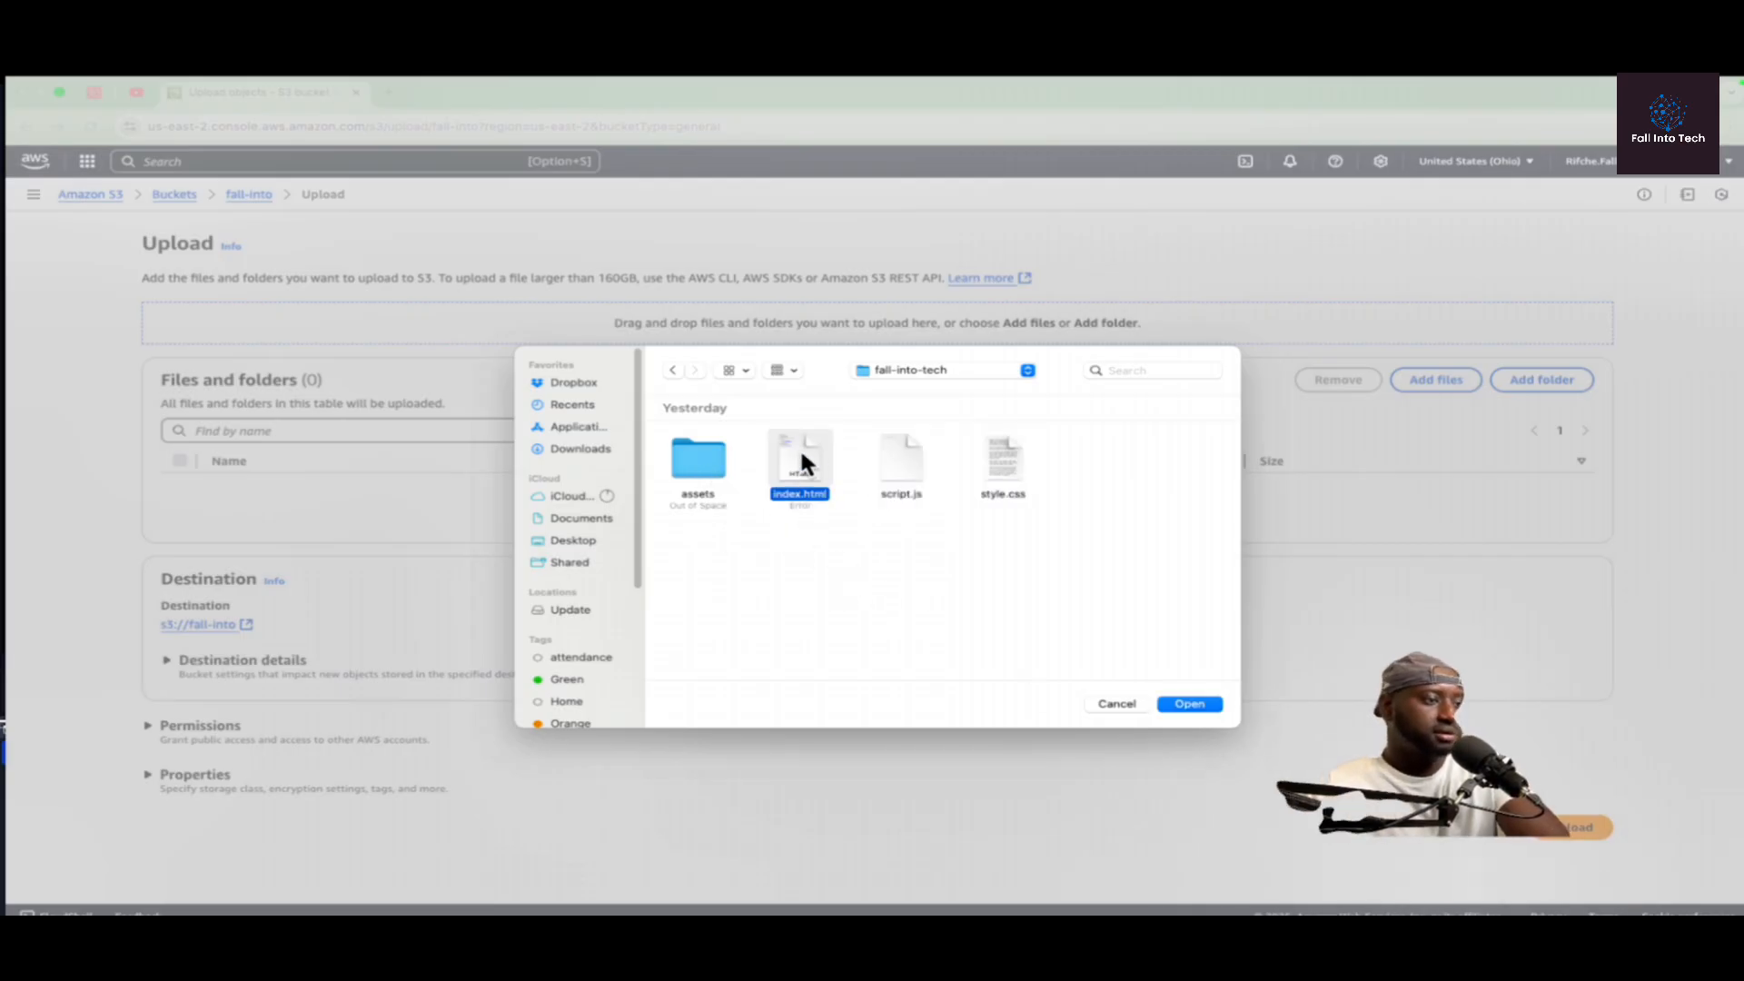
{"action": "left_click", "coordinate": [900, 465], "text": "super"}
{"action": "left_click", "coordinate": [1007, 477], "text": "super"}
{"action": "left_click", "coordinate": [1199, 704]}
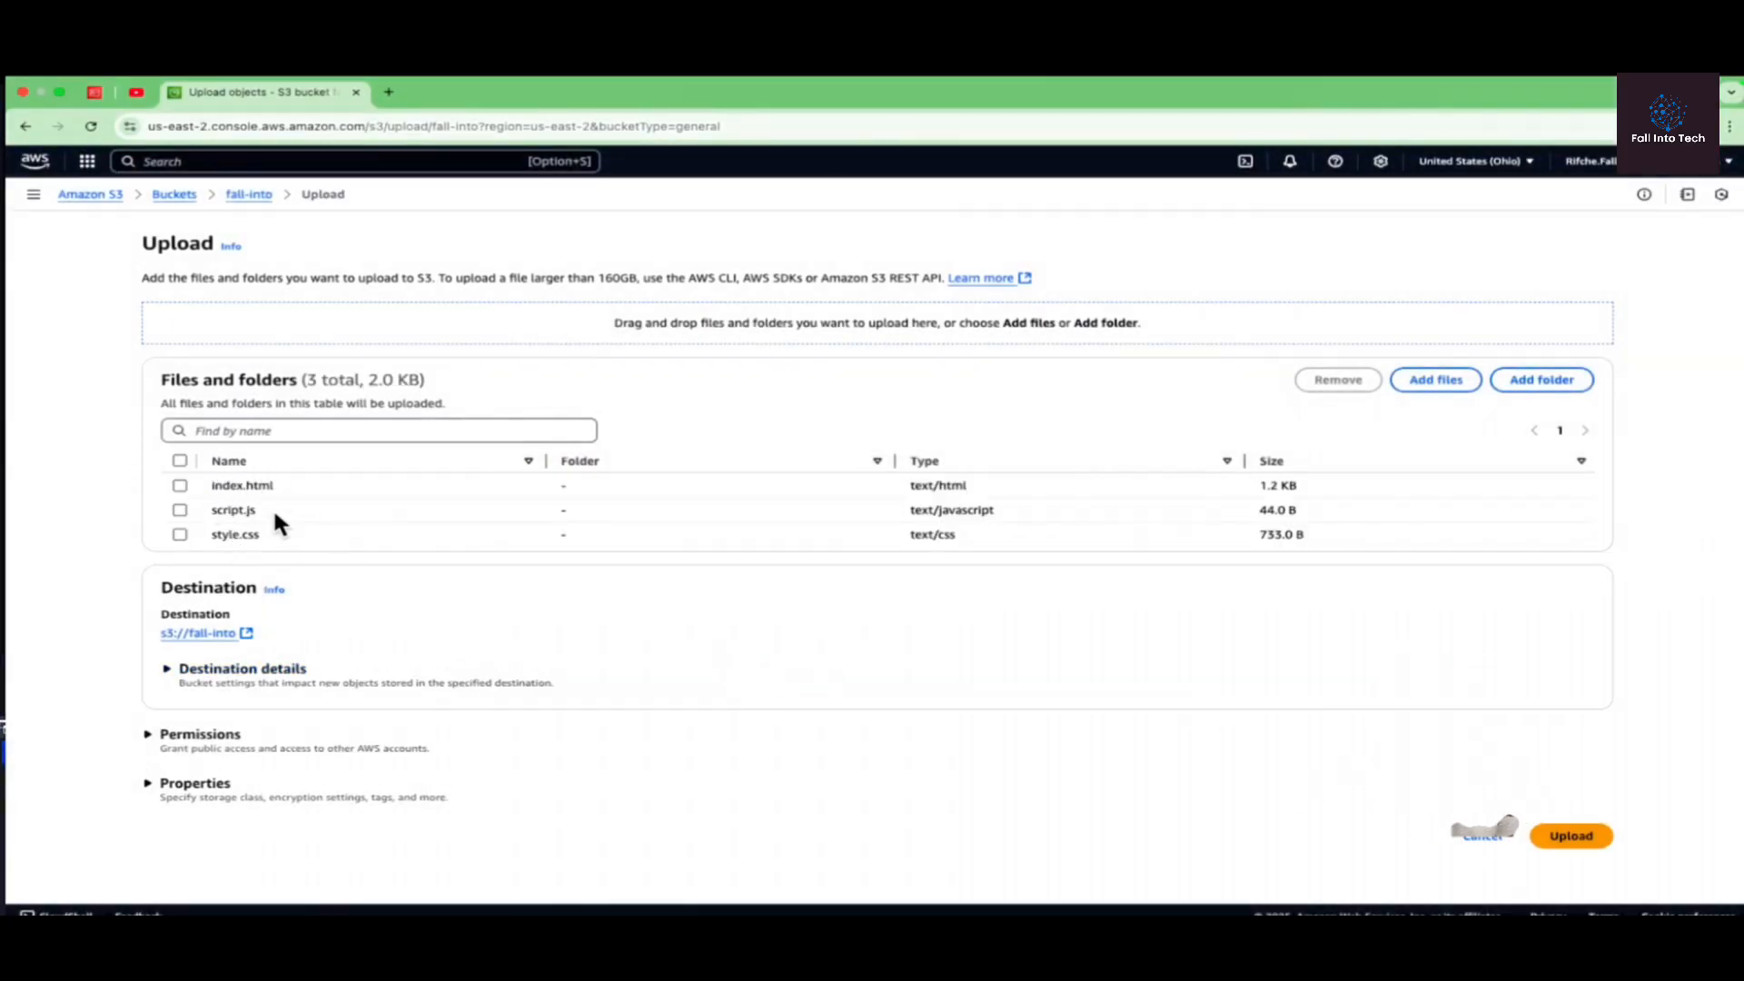
Step: Add the assets folder to the upload list and upload all listed files to the fall-into bucket
{"action": "left_click", "coordinate": [1553, 379]}
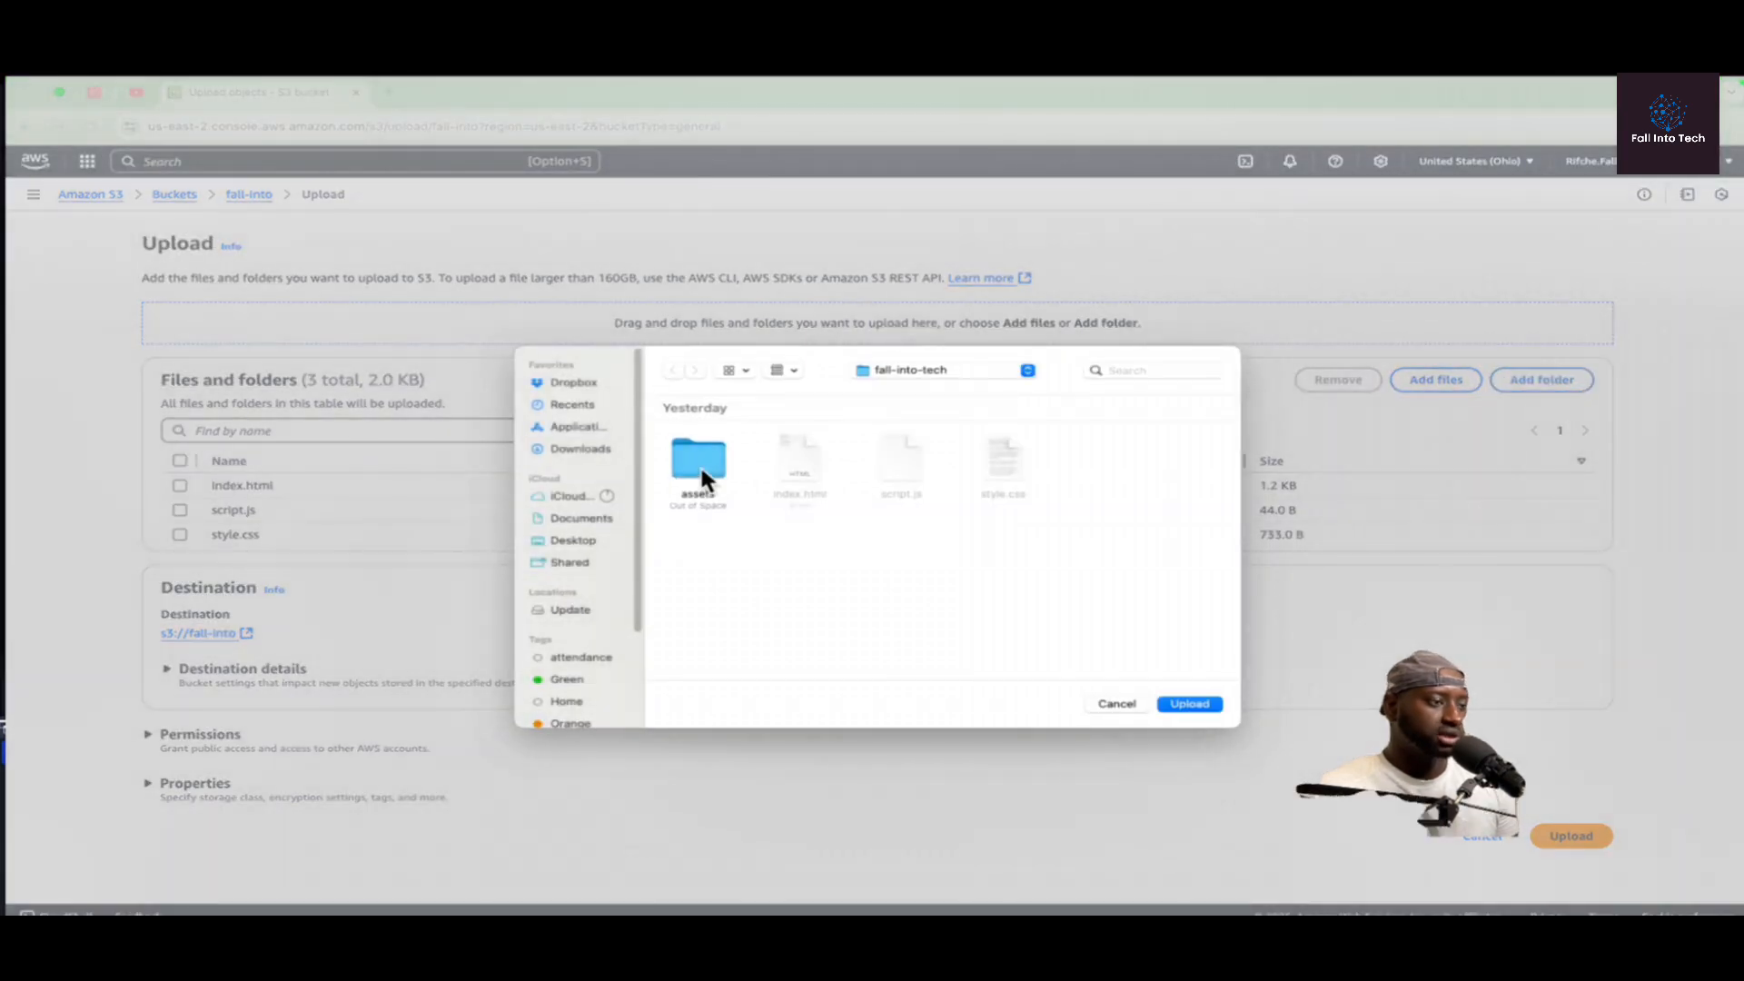
{"action": "left_click", "coordinate": [1193, 704]}
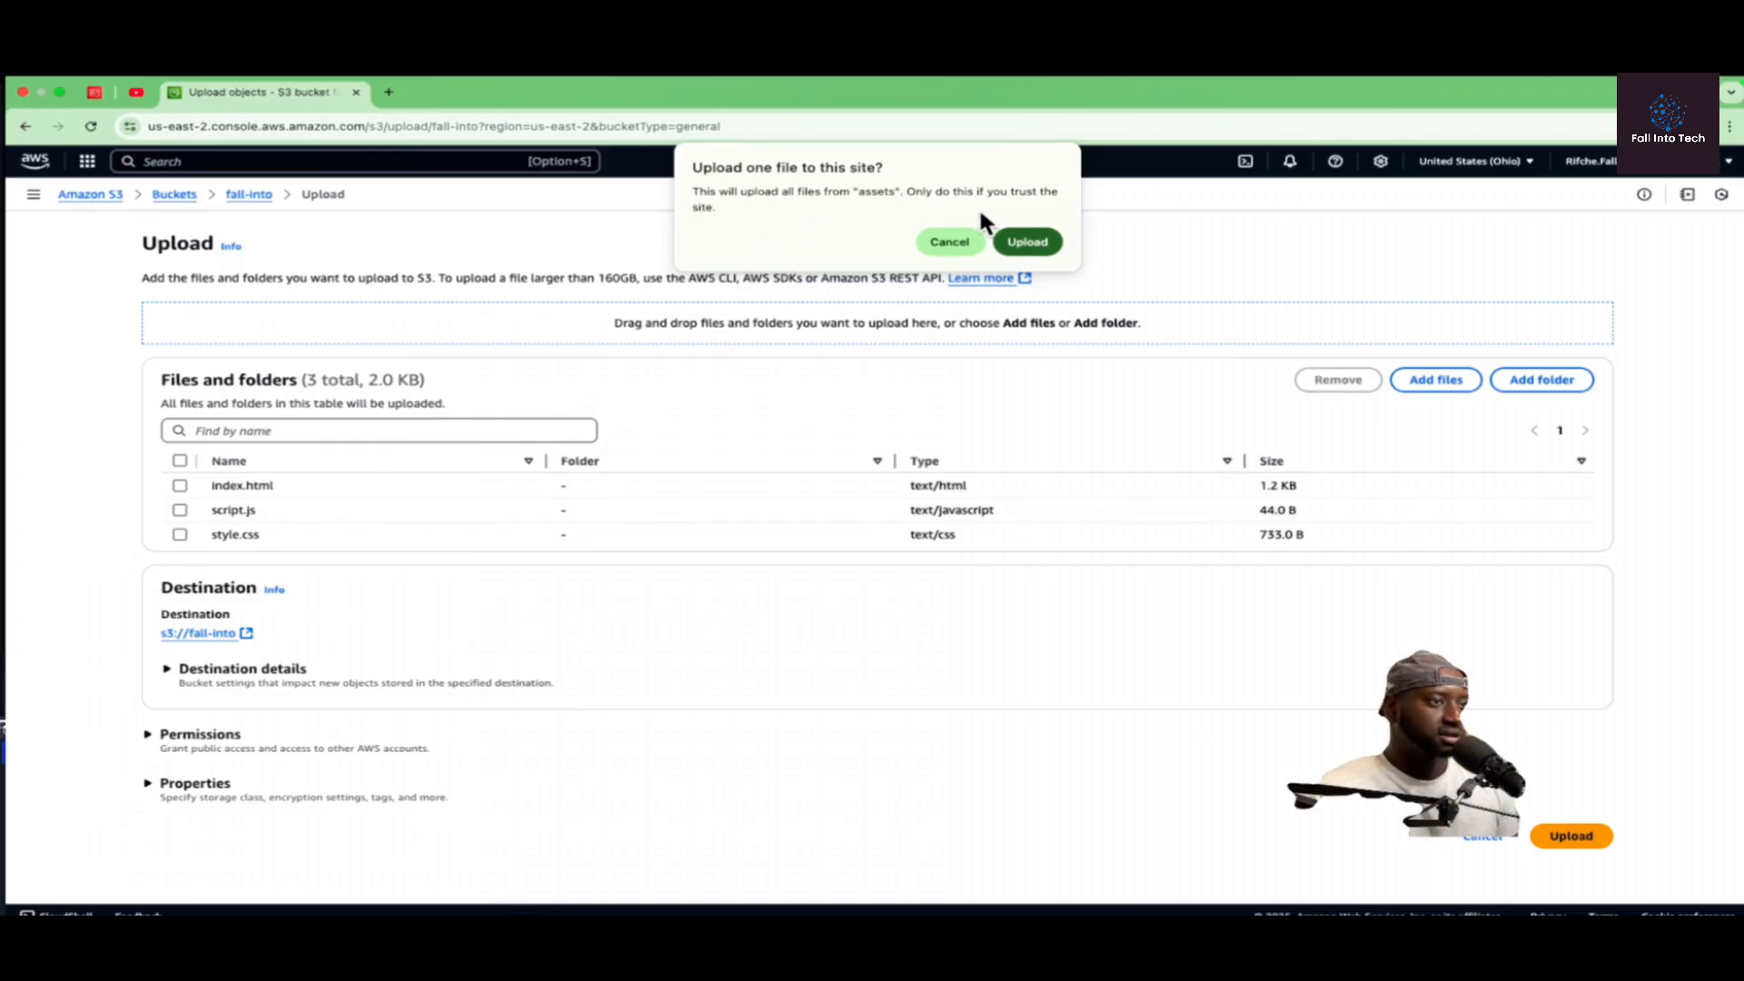
{"action": "left_click", "coordinate": [1026, 241]}
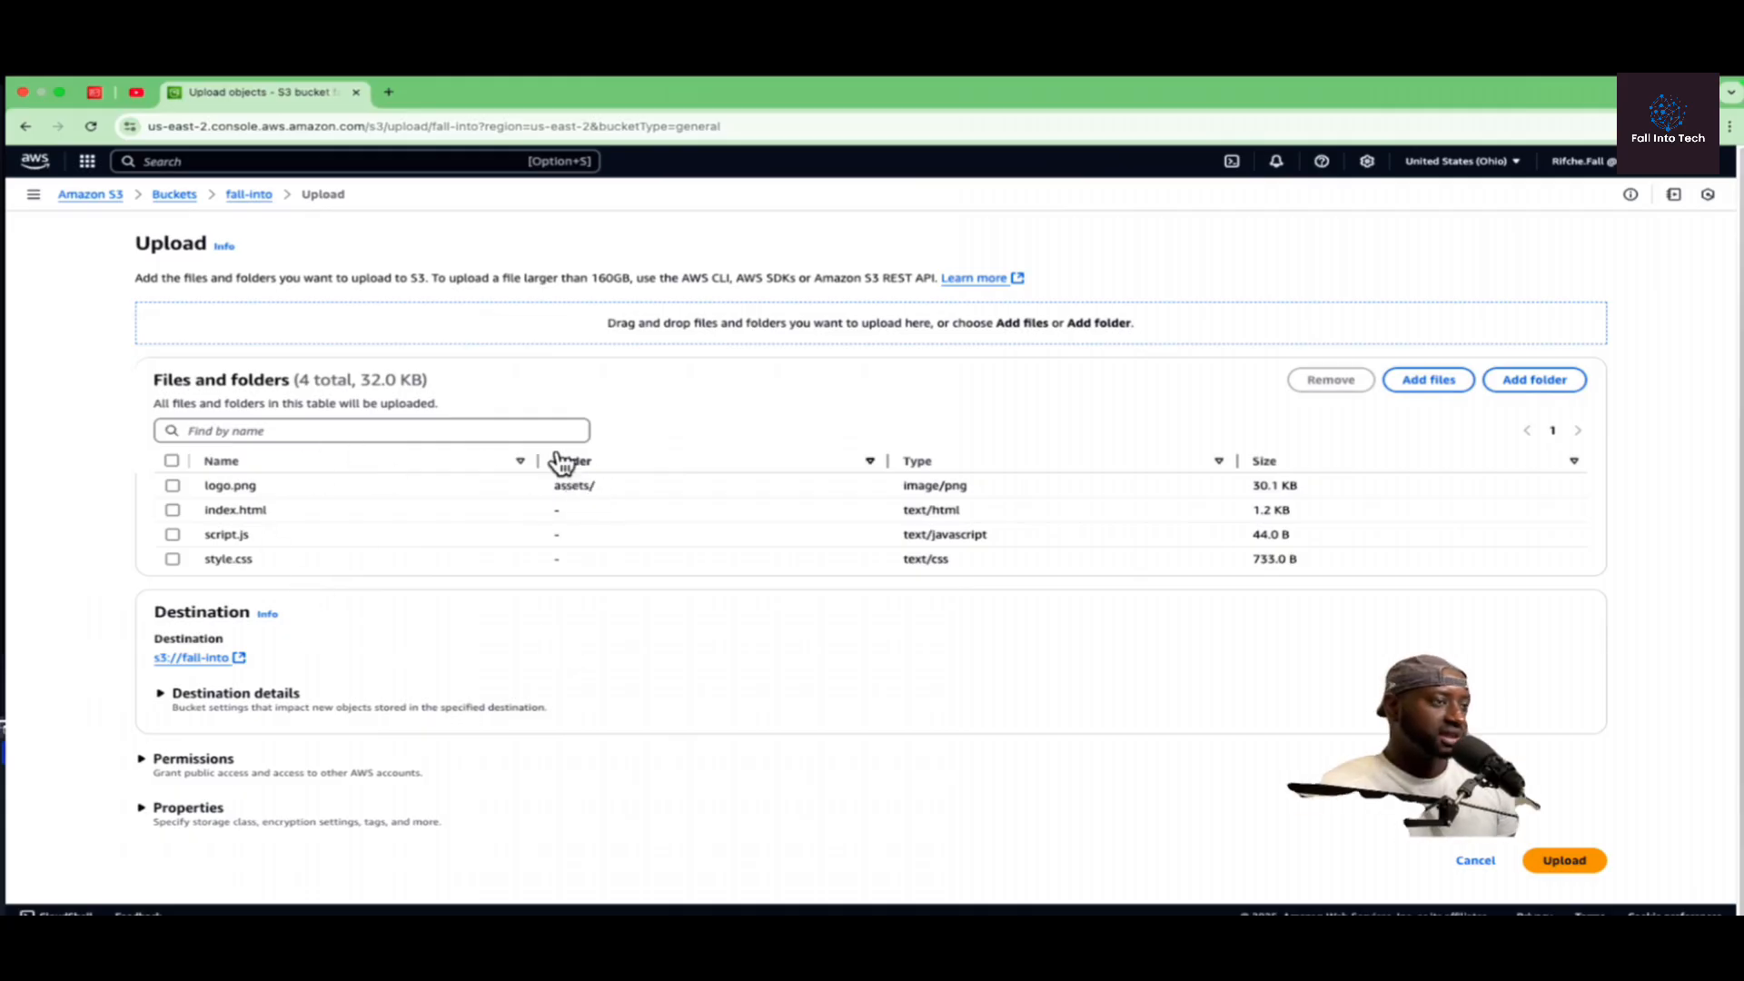
{"action": "left_click", "coordinate": [1562, 860]}
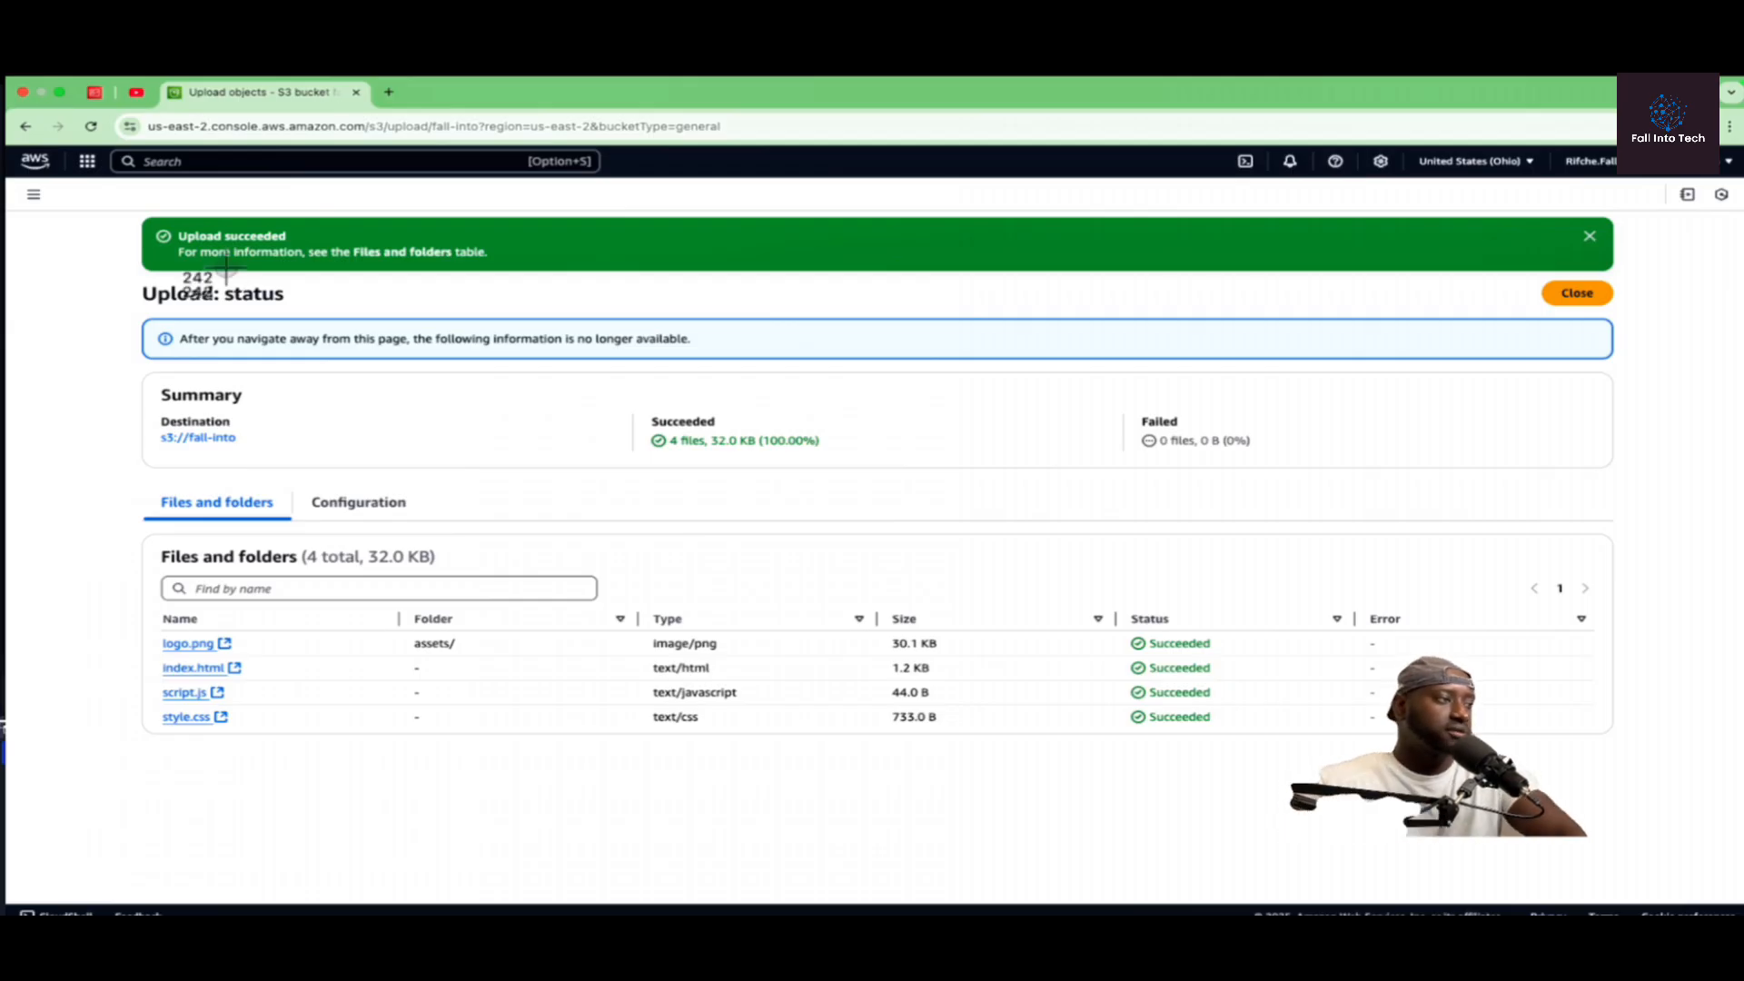
Step: Capture a screenshot of the upload status page and close the status page
{"action": "key", "text": "super+shift+4"}
{"action": "left_click_drag", "start_coordinate": [93, 204], "coordinate": [1651, 779]}
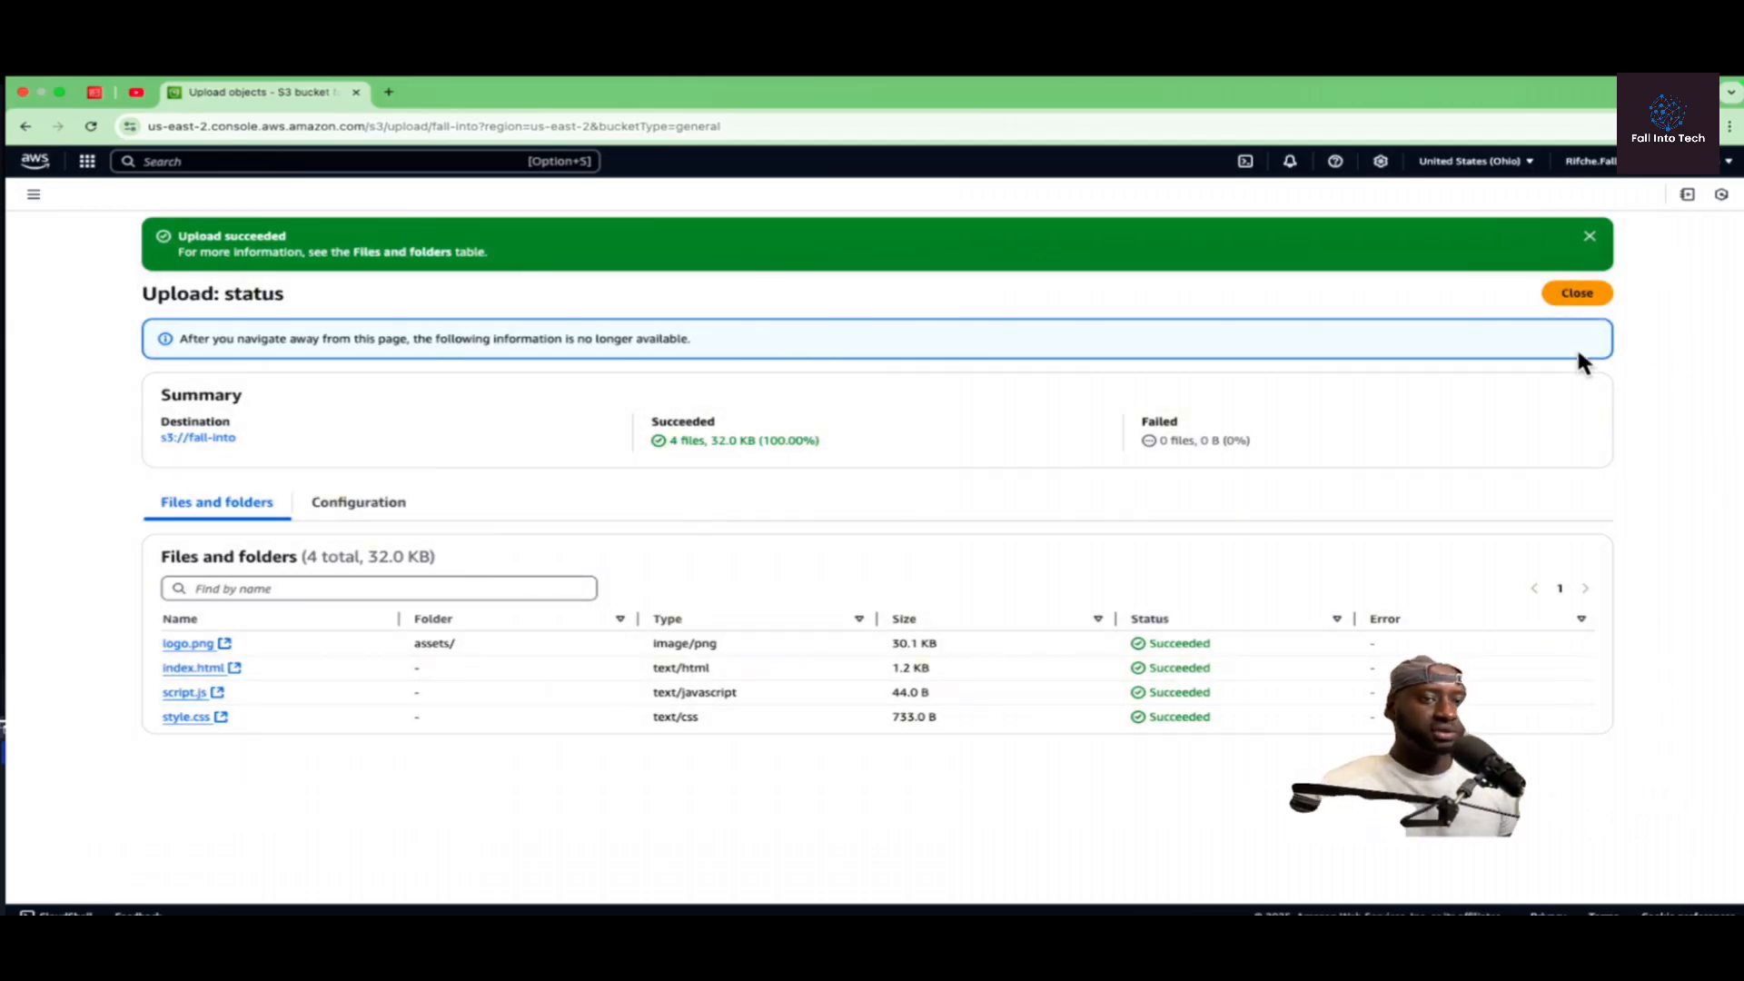
{"action": "left_click", "coordinate": [1576, 294]}
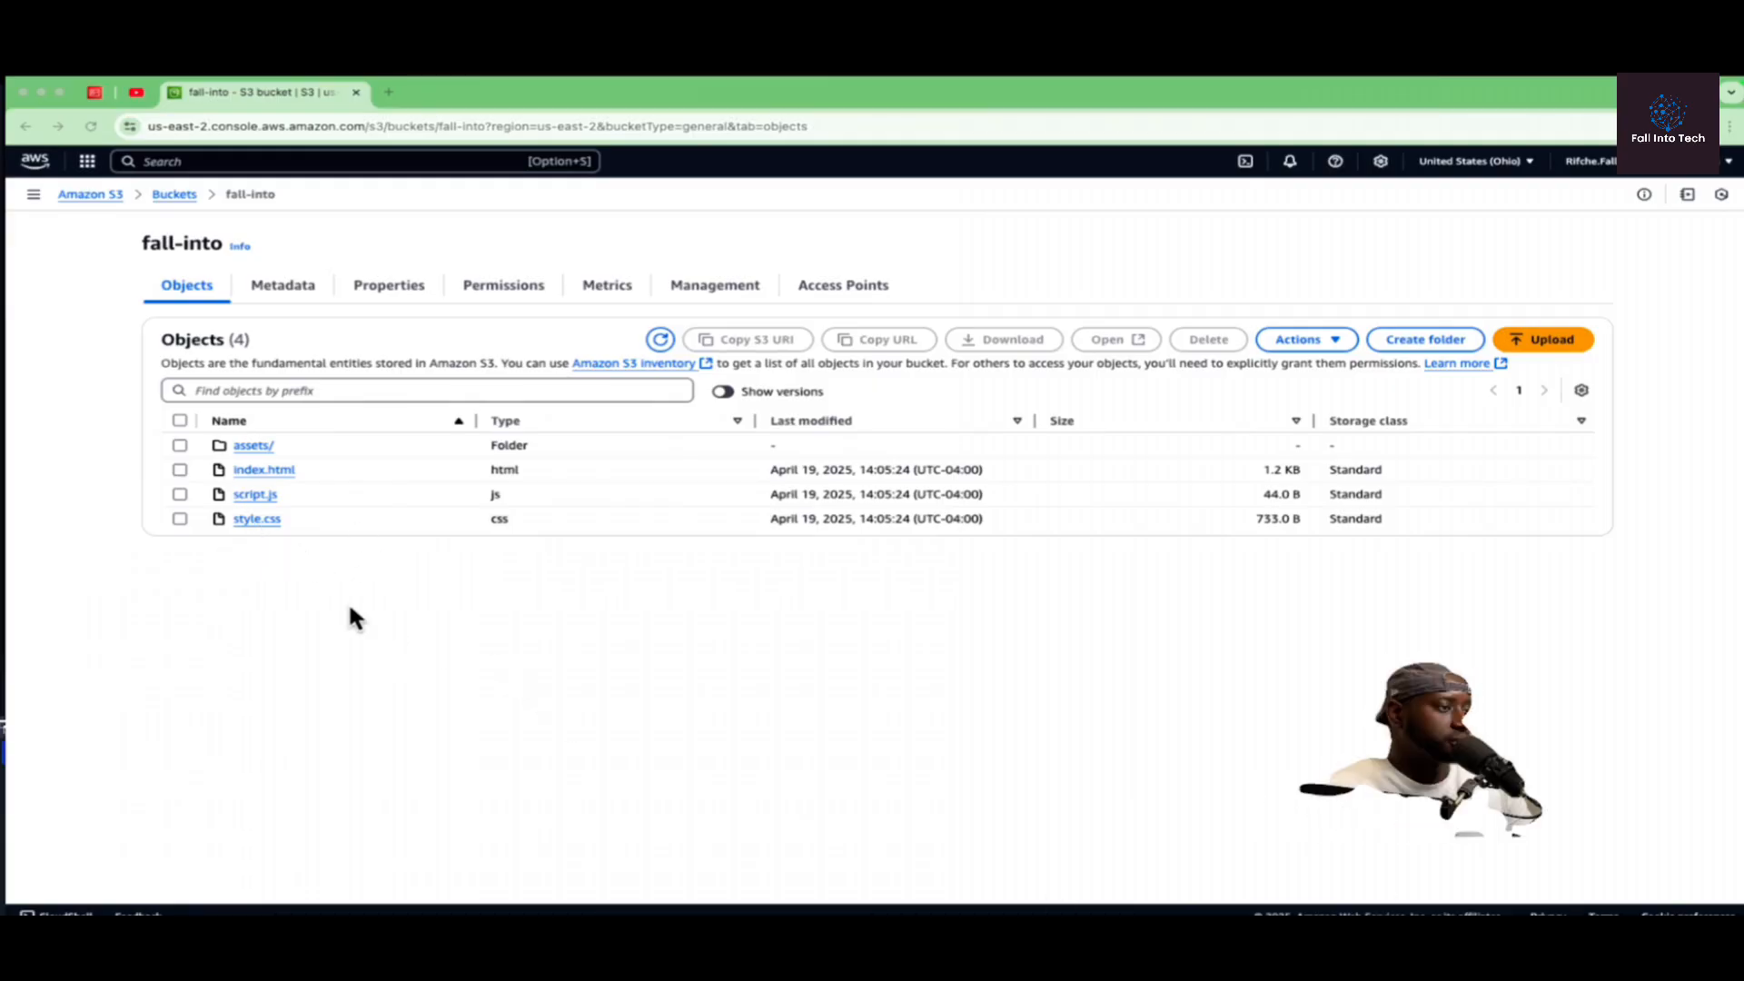
Step: Enable static website hosting in the fall-into bucket's properties, with index.html as the index document
{"action": "left_click", "coordinate": [385, 287]}
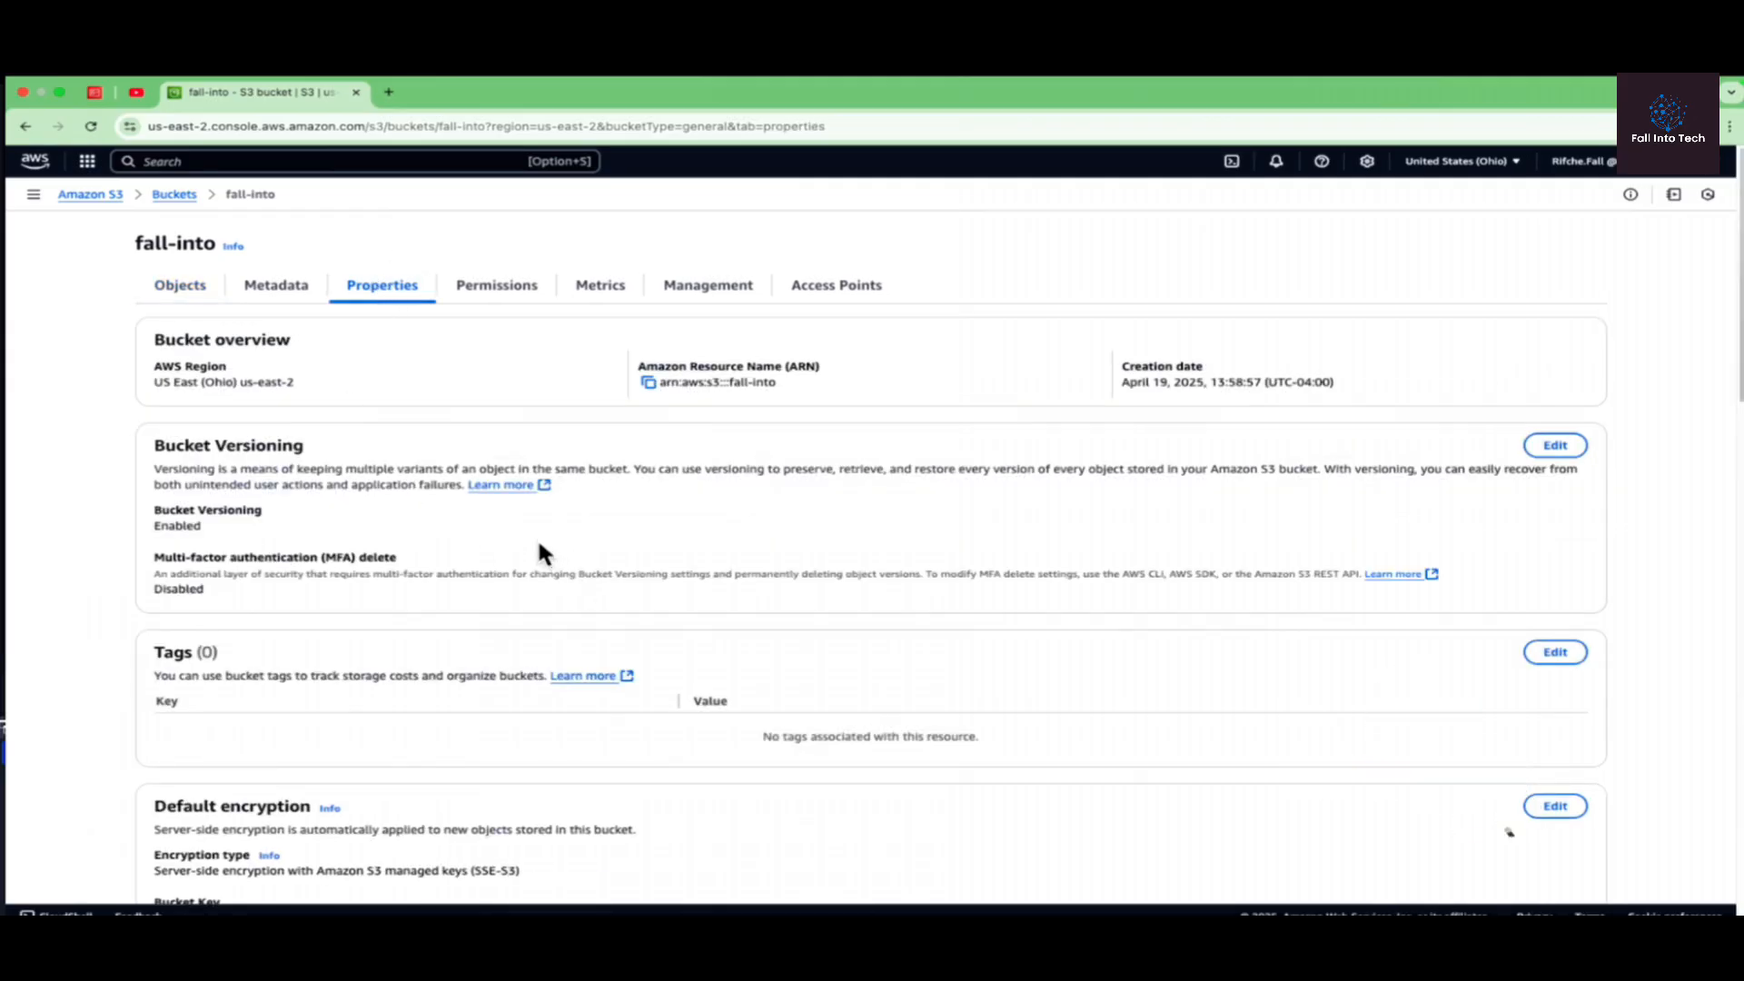
{"action": "scroll", "coordinate": [541, 552], "scroll_direction": "down", "scroll_amount": 15}
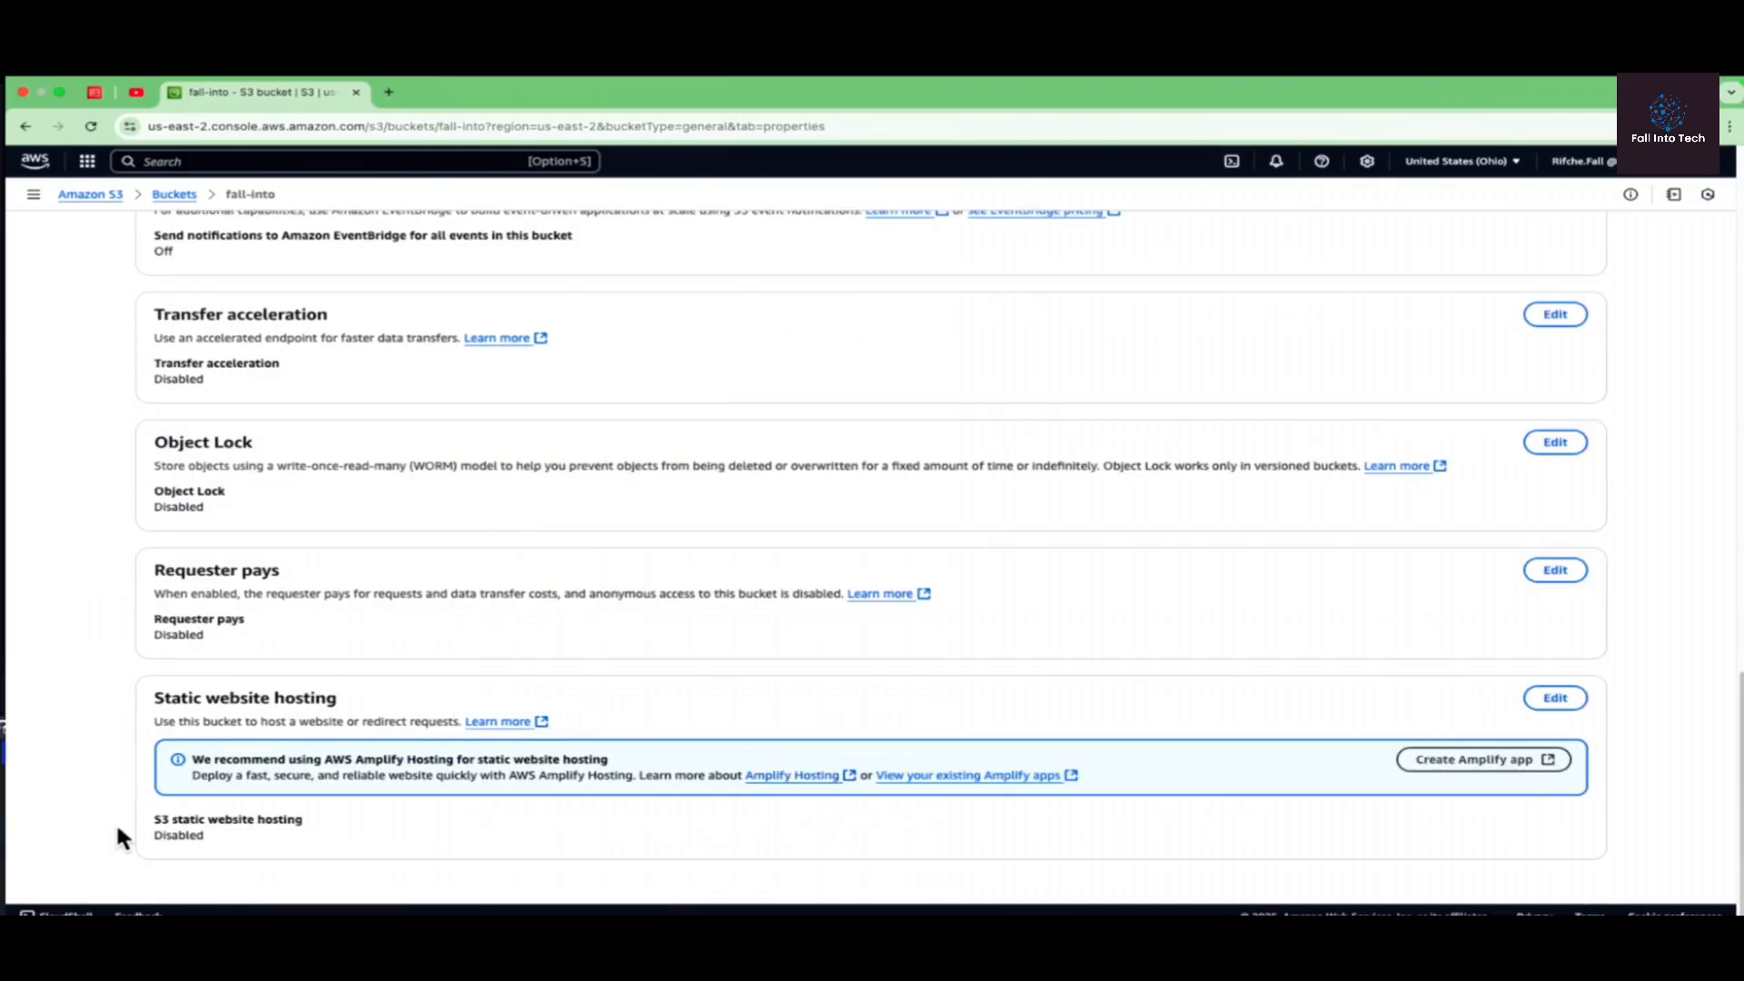
{"action": "left_click", "coordinate": [1555, 698]}
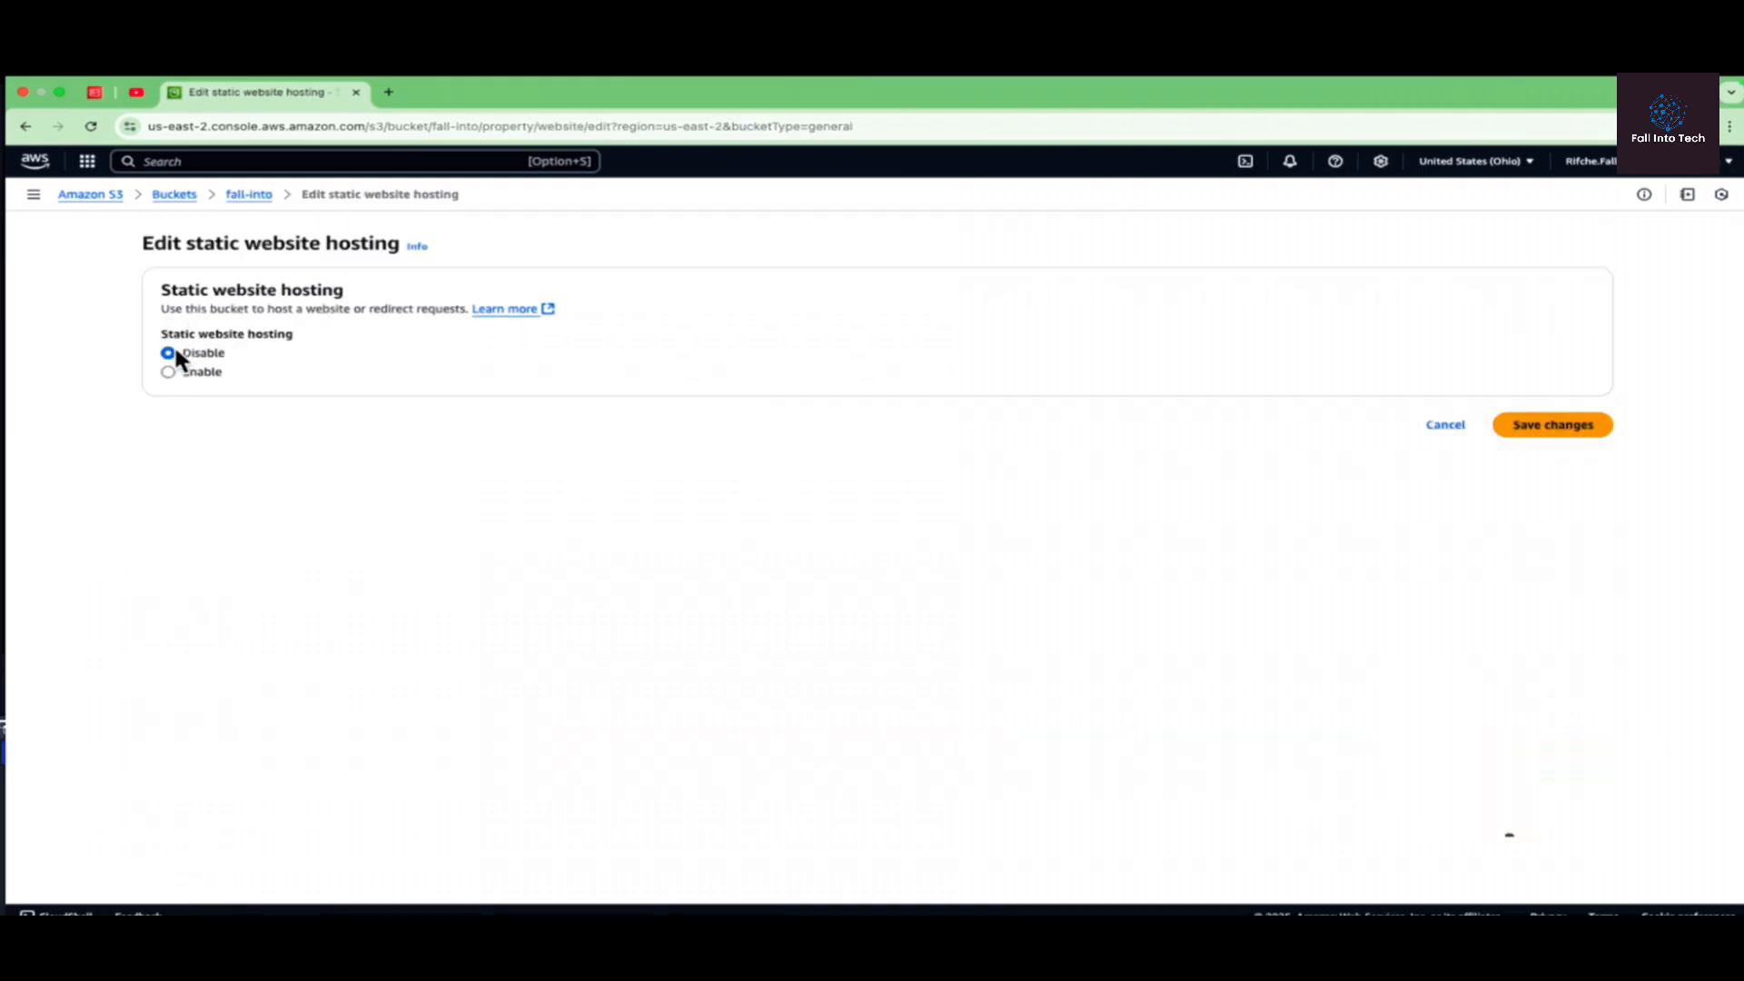
{"action": "left_click", "coordinate": [168, 373]}
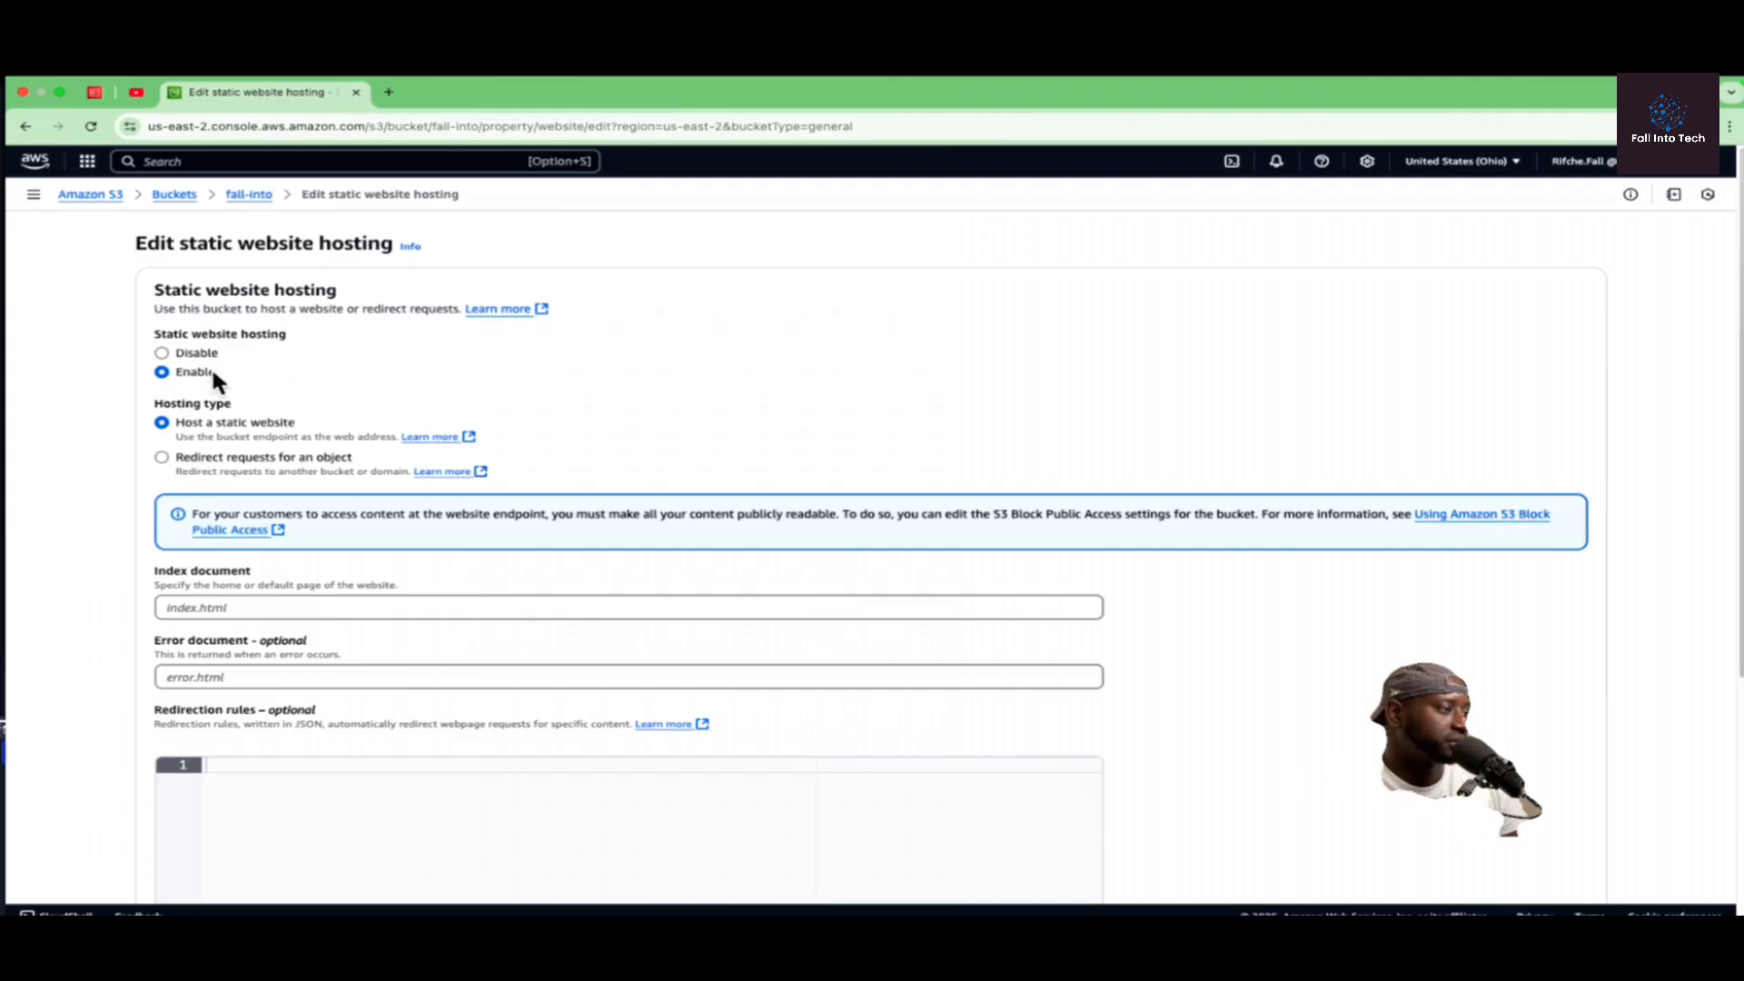
{"action": "left_click", "coordinate": [266, 606]}
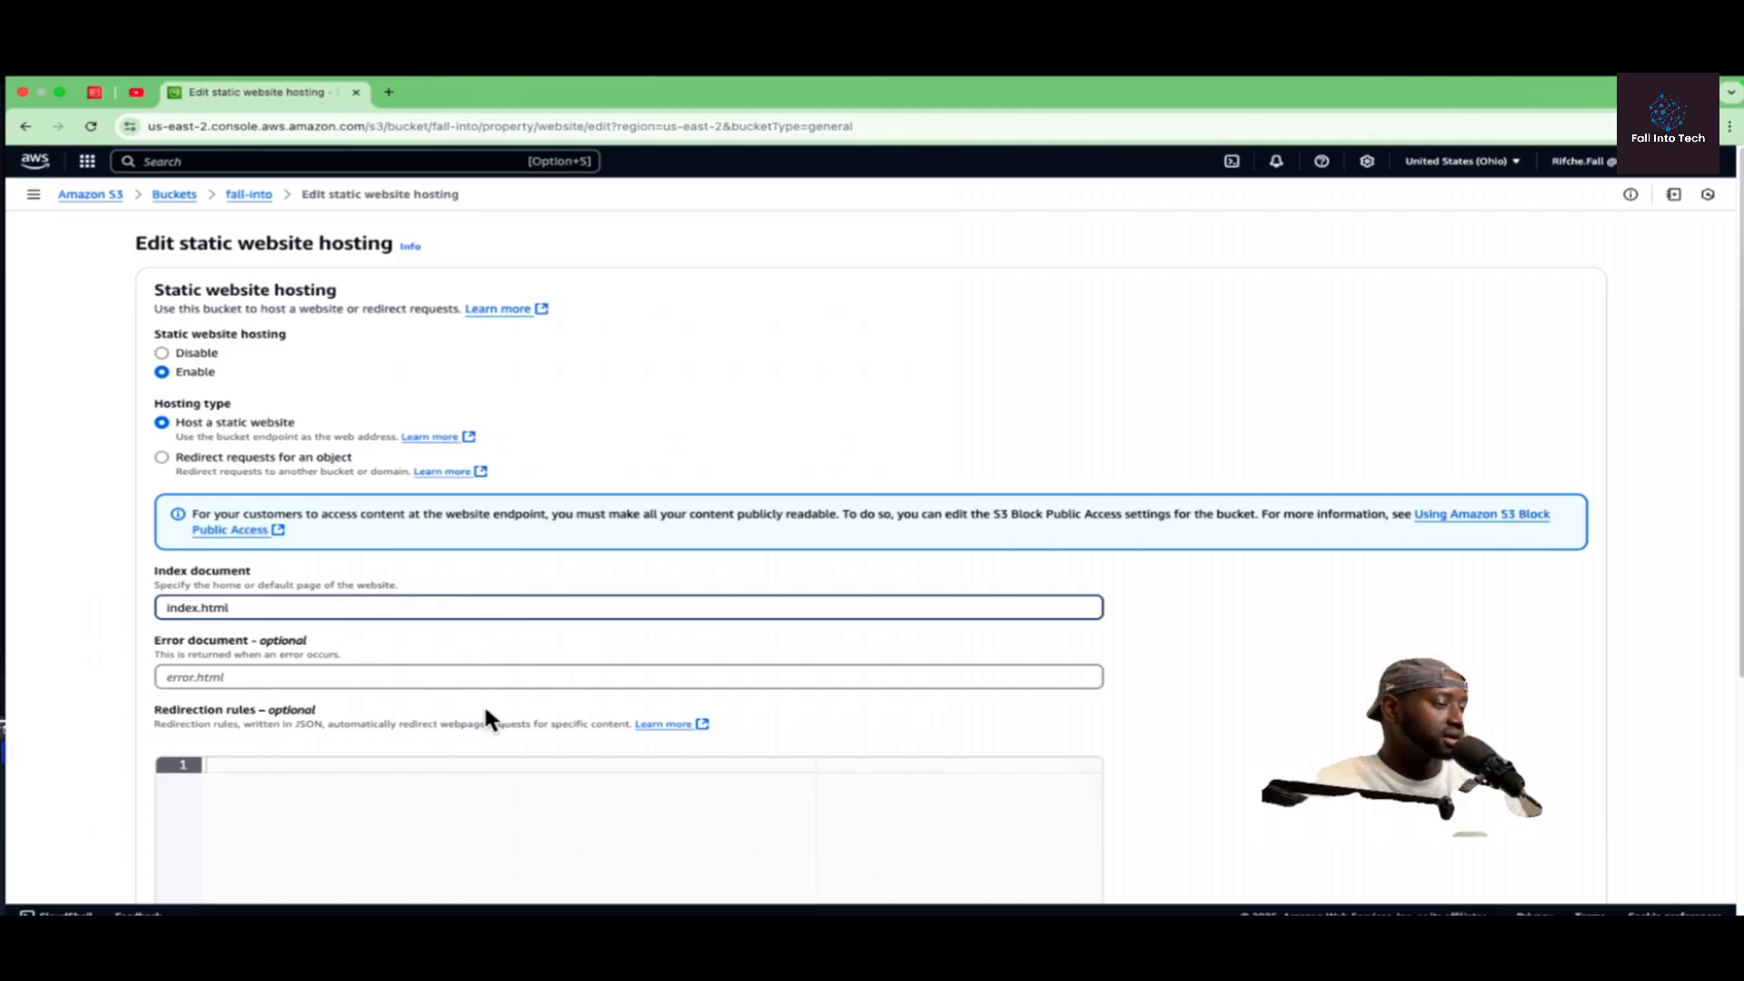
Step: Capture a screenshot of the static website hosting settings and save the changes
{"action": "scroll", "coordinate": [346, 638], "scroll_direction": "down", "scroll_amount": 5}
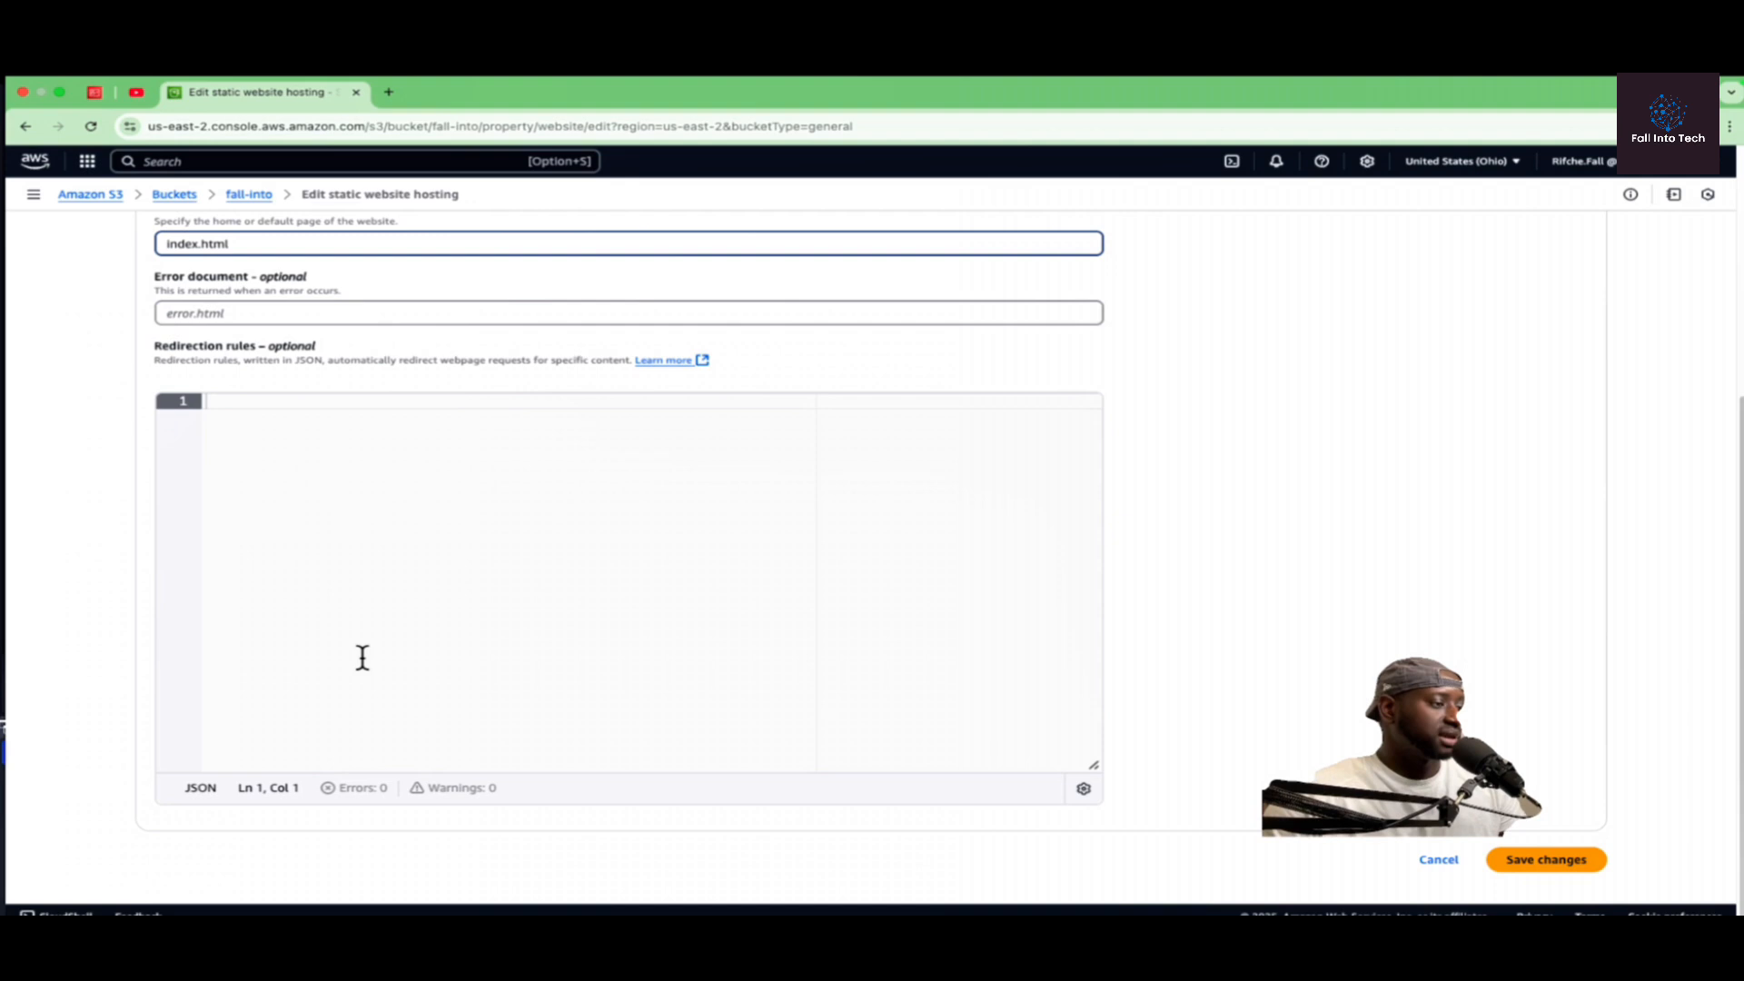
{"action": "scroll", "coordinate": [1608, 872], "scroll_direction": "up", "scroll_amount": 5}
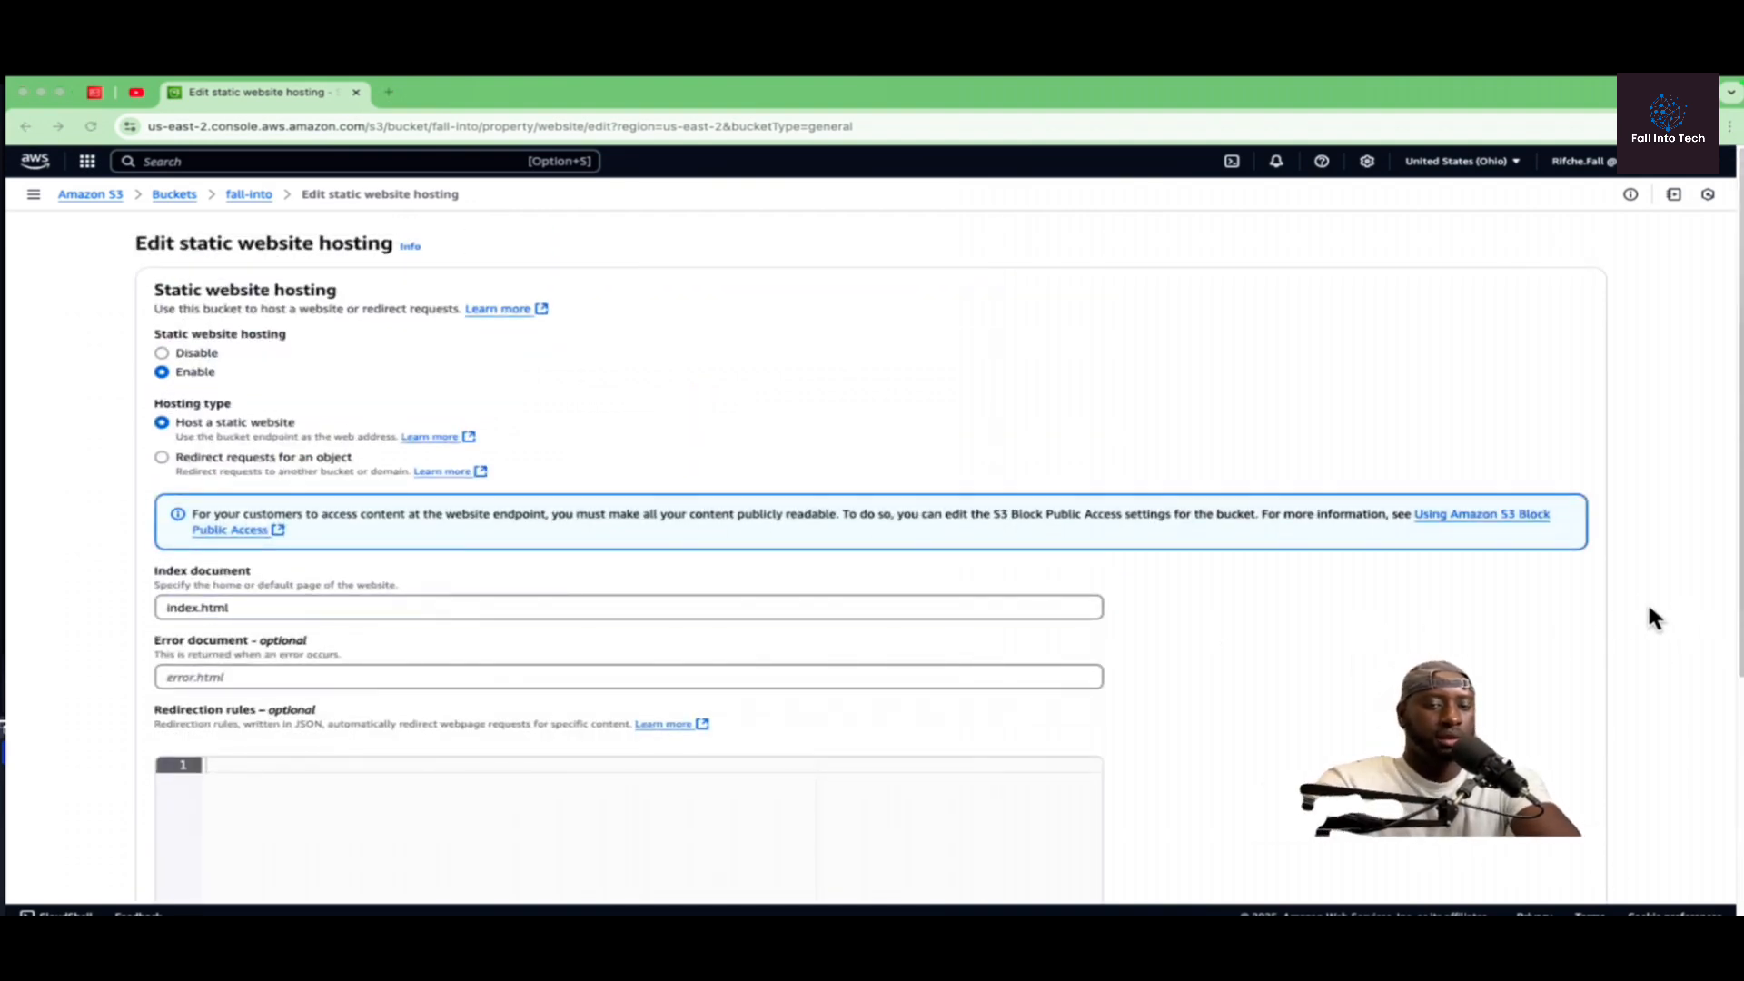
{"action": "key", "text": "super+shift+4"}
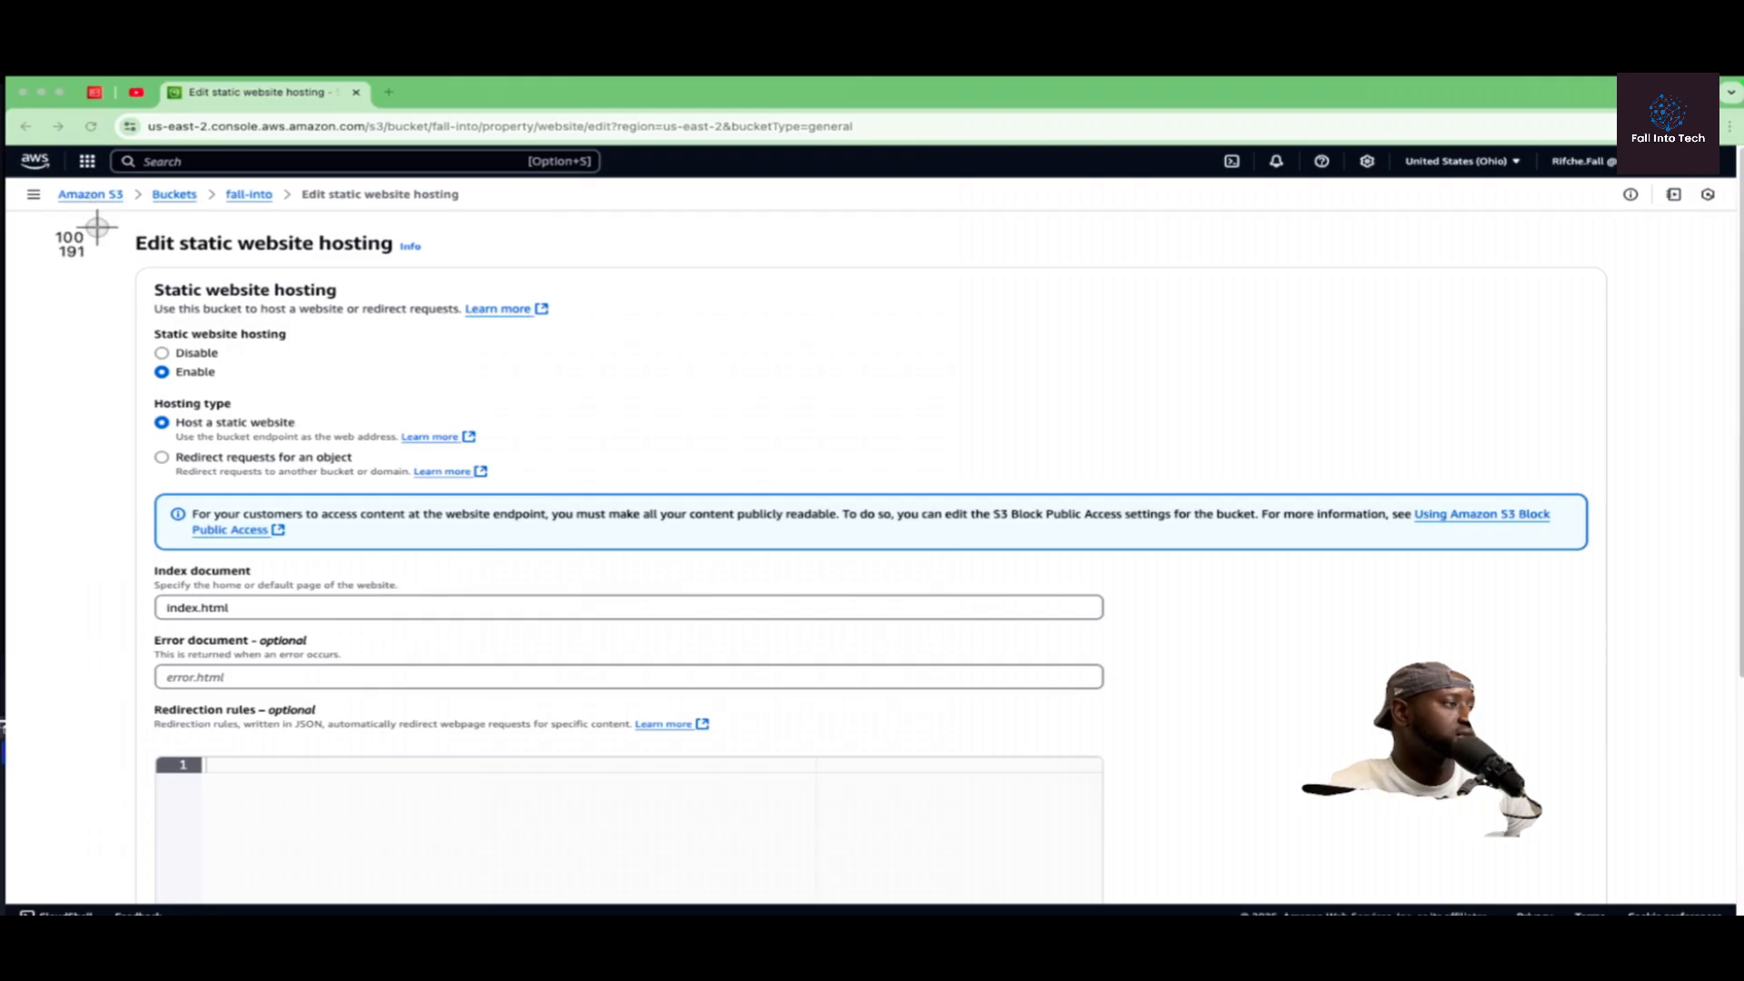
{"action": "left_click_drag", "start_coordinate": [96, 227], "coordinate": [1687, 719]}
{"action": "scroll", "coordinate": [1509, 691], "scroll_direction": "down", "scroll_amount": 4}
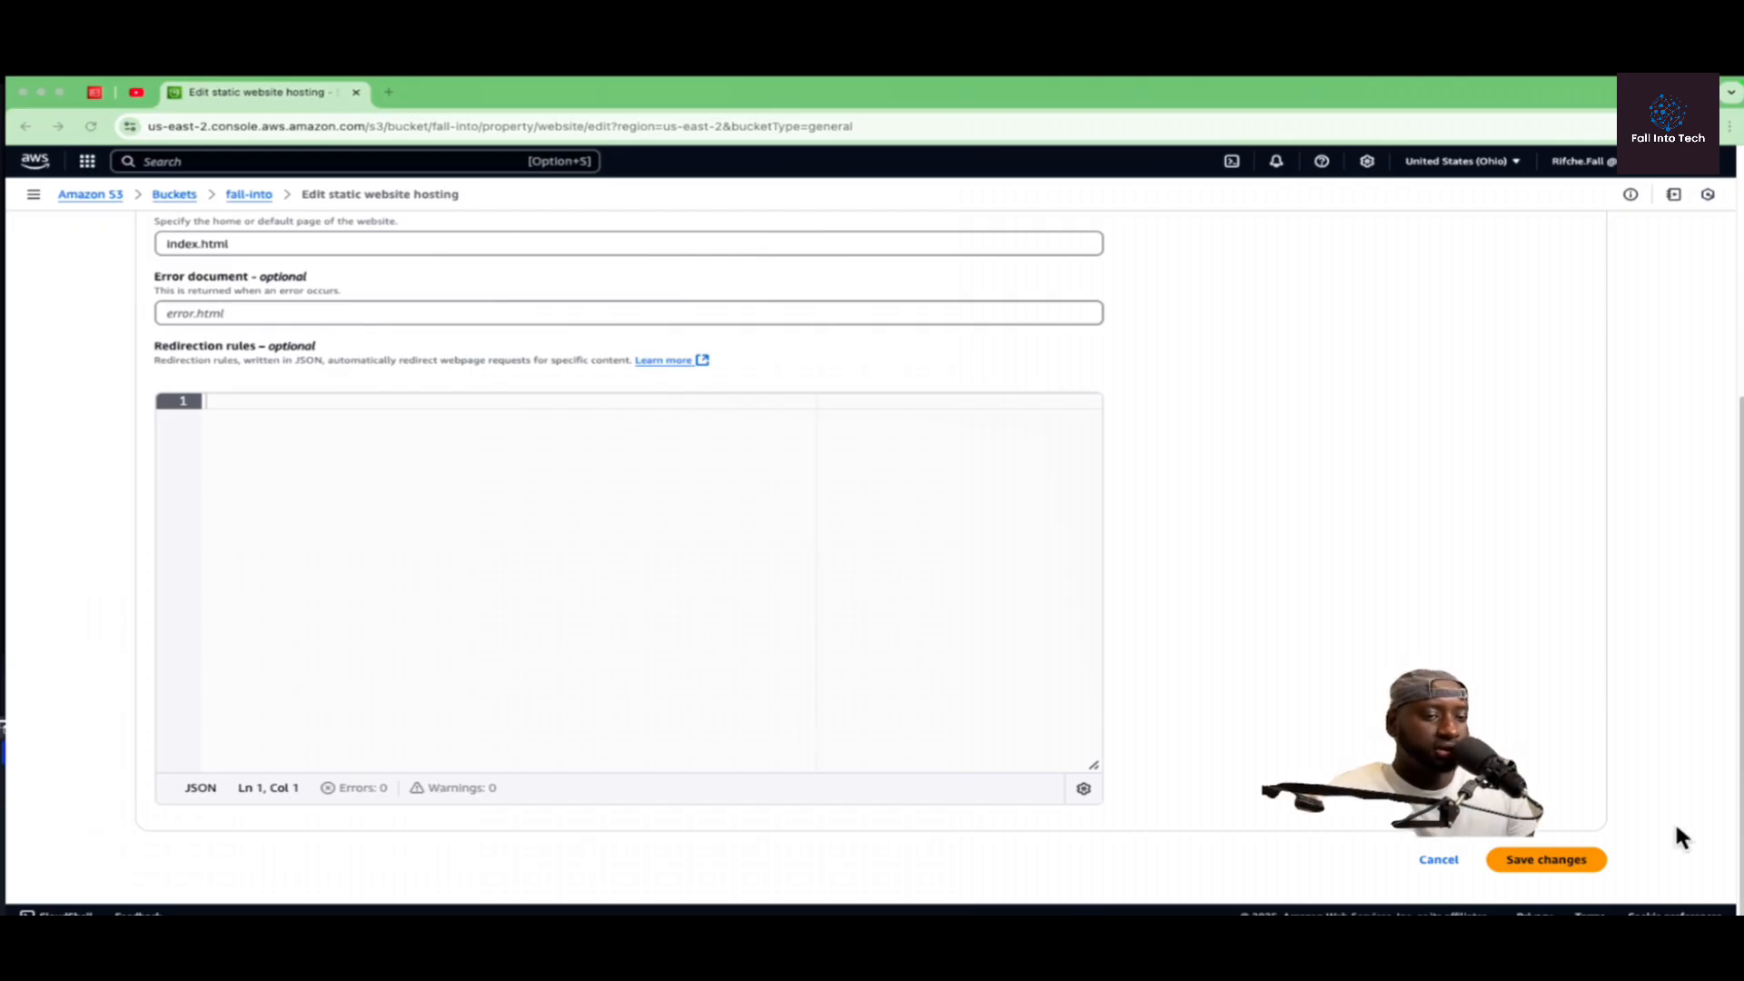
{"action": "left_click", "coordinate": [1546, 859]}
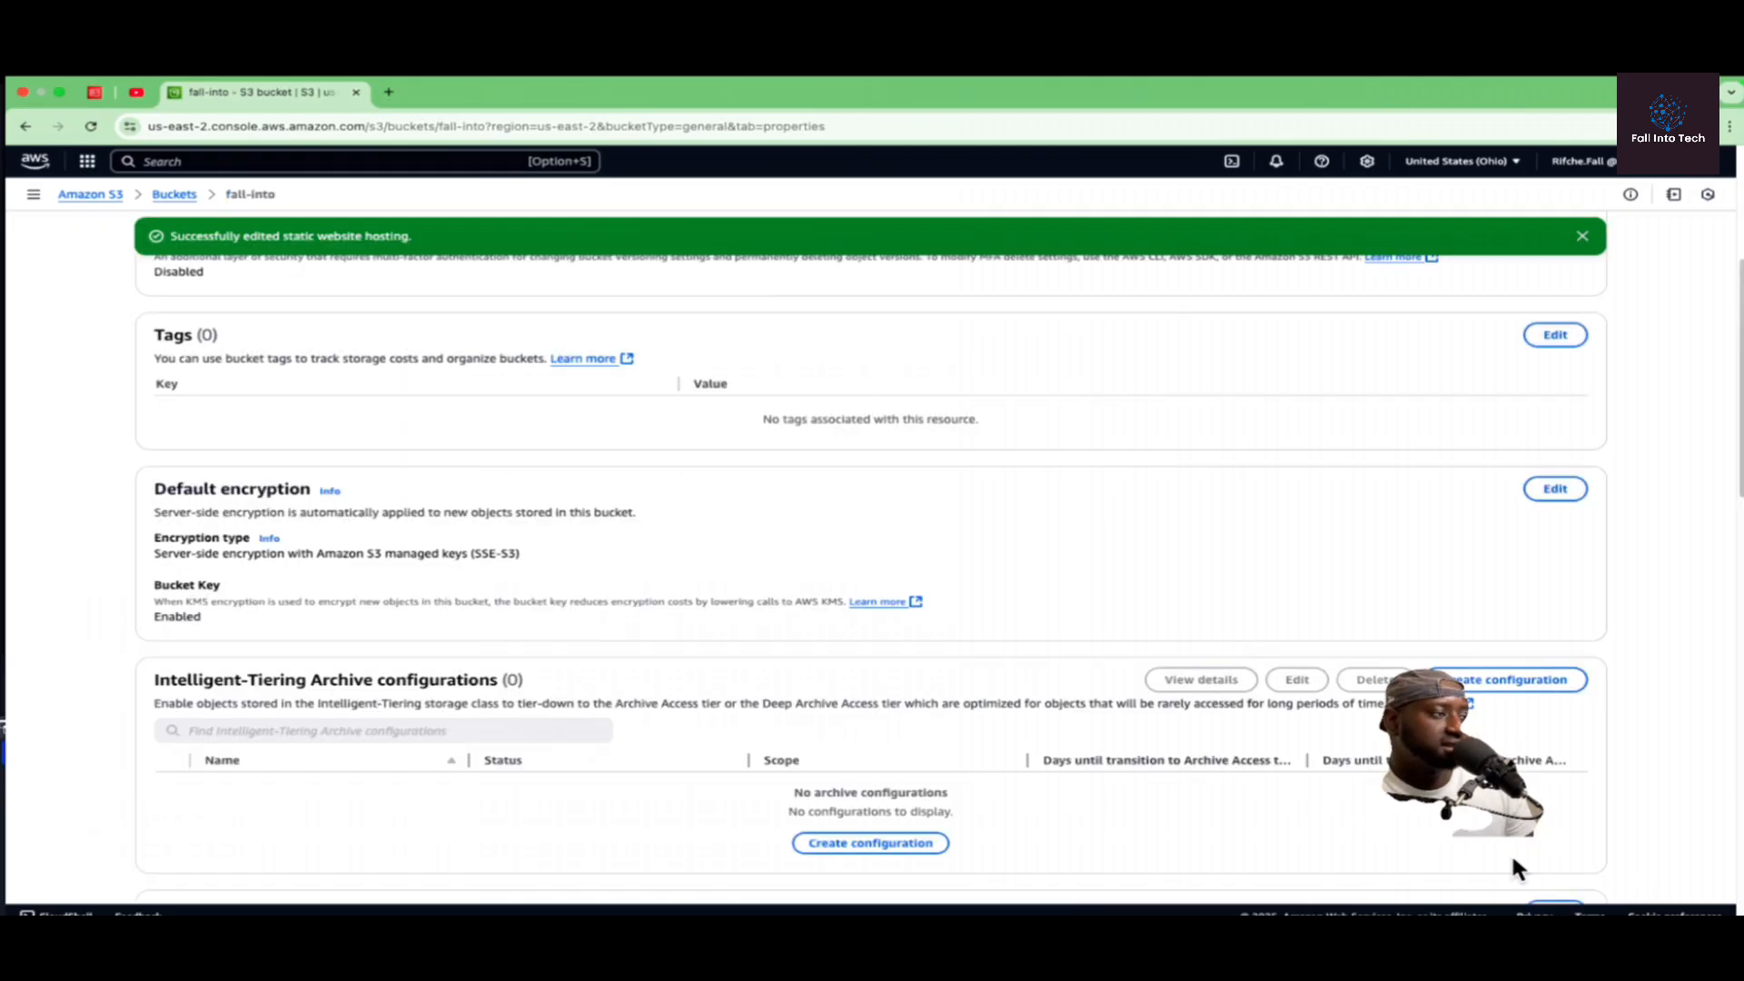
Step: Open the bucket website endpoint and capture a screenshot of the text on the page that loads
{"action": "scroll", "coordinate": [1117, 785], "scroll_direction": "down", "scroll_amount": 15}
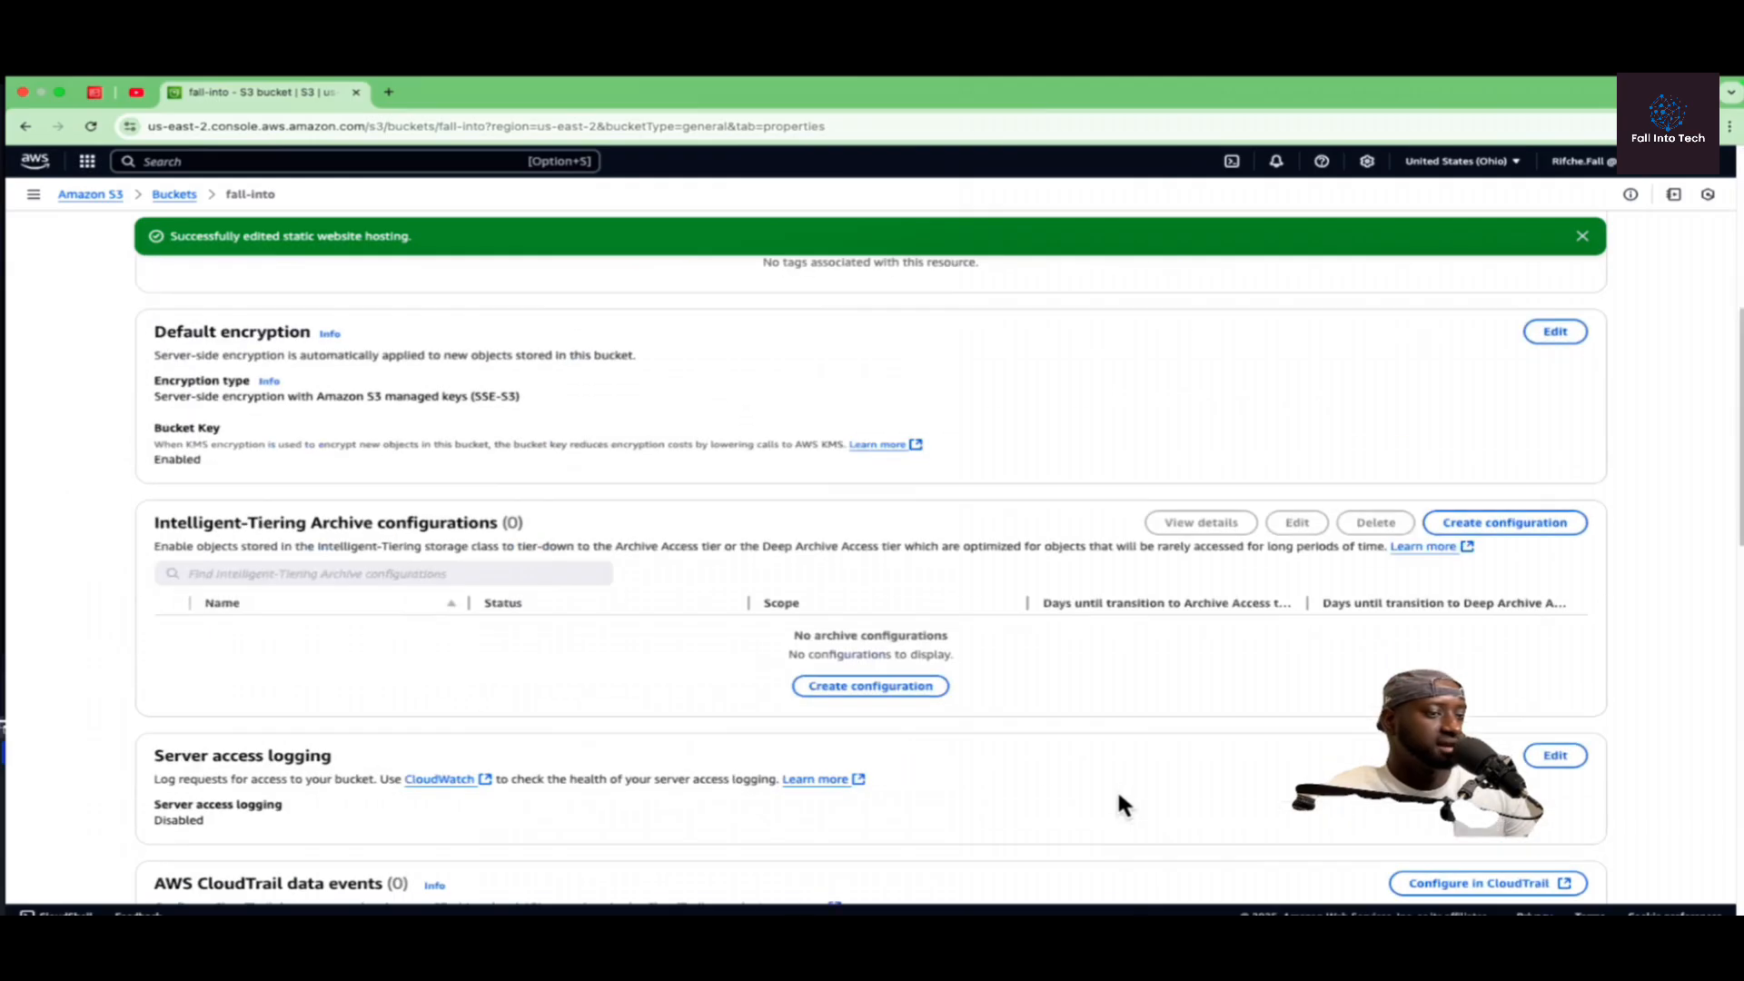
{"action": "scroll", "coordinate": [1162, 808], "scroll_direction": "down", "scroll_amount": 6}
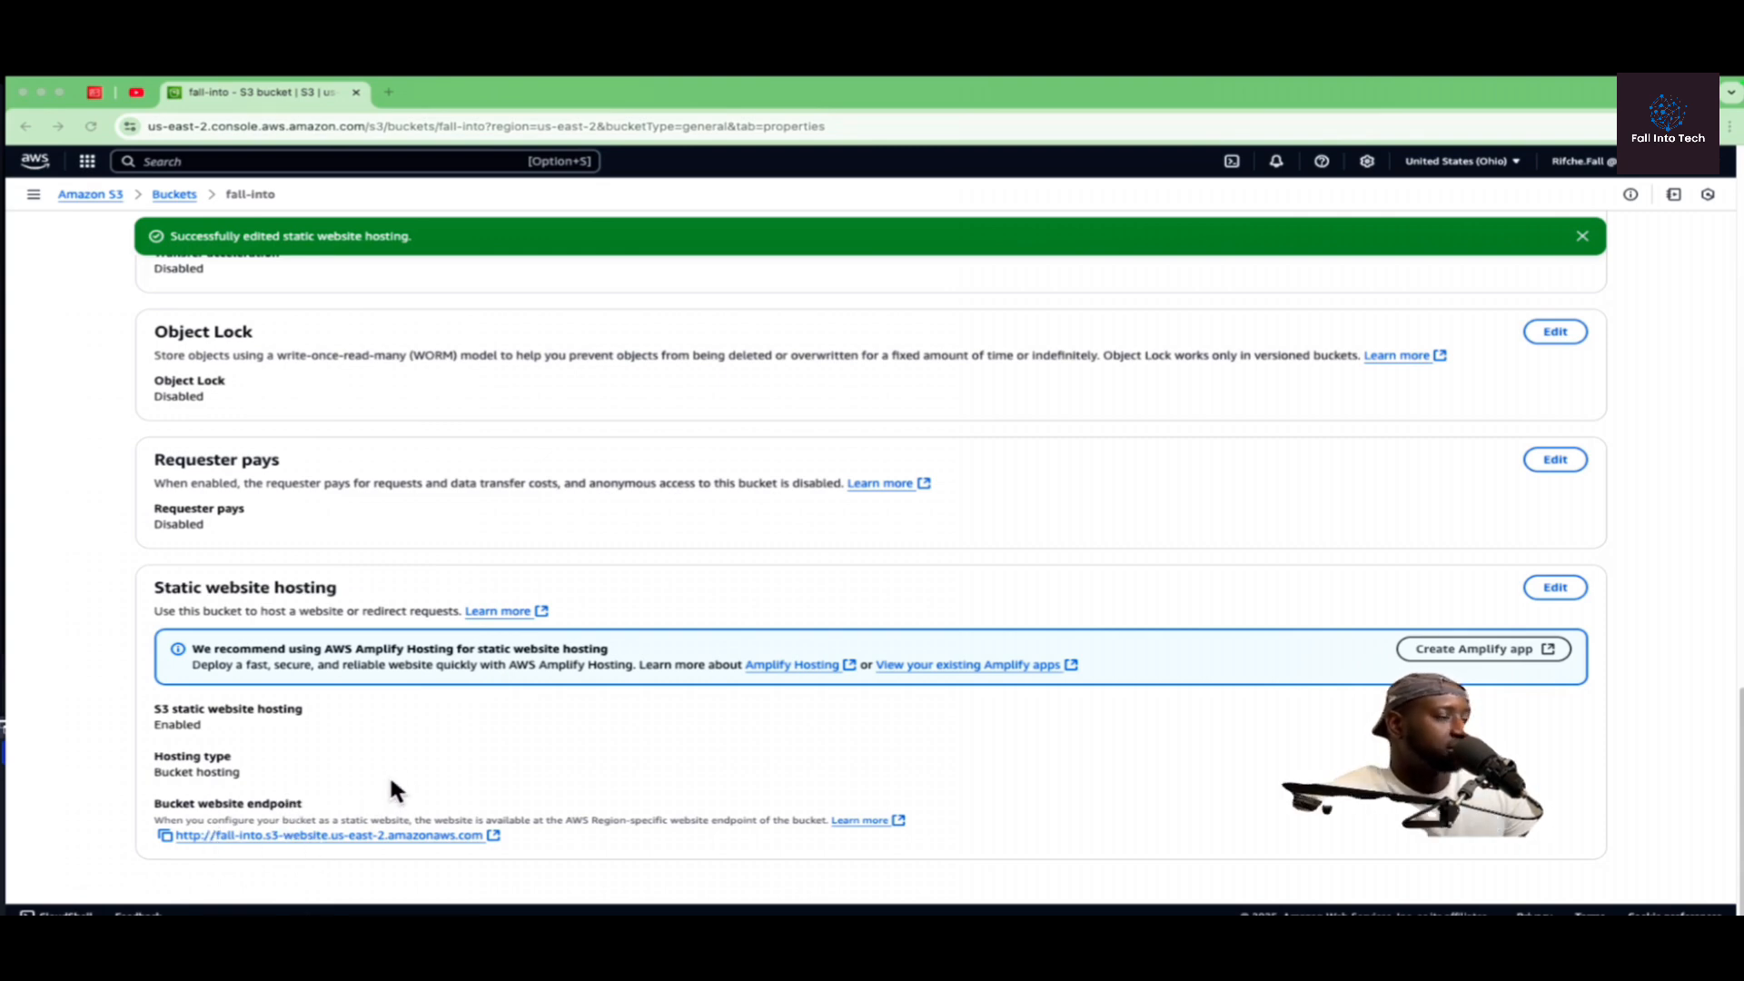
{"action": "left_click", "coordinate": [355, 837]}
{"action": "left_click", "coordinate": [352, 835]}
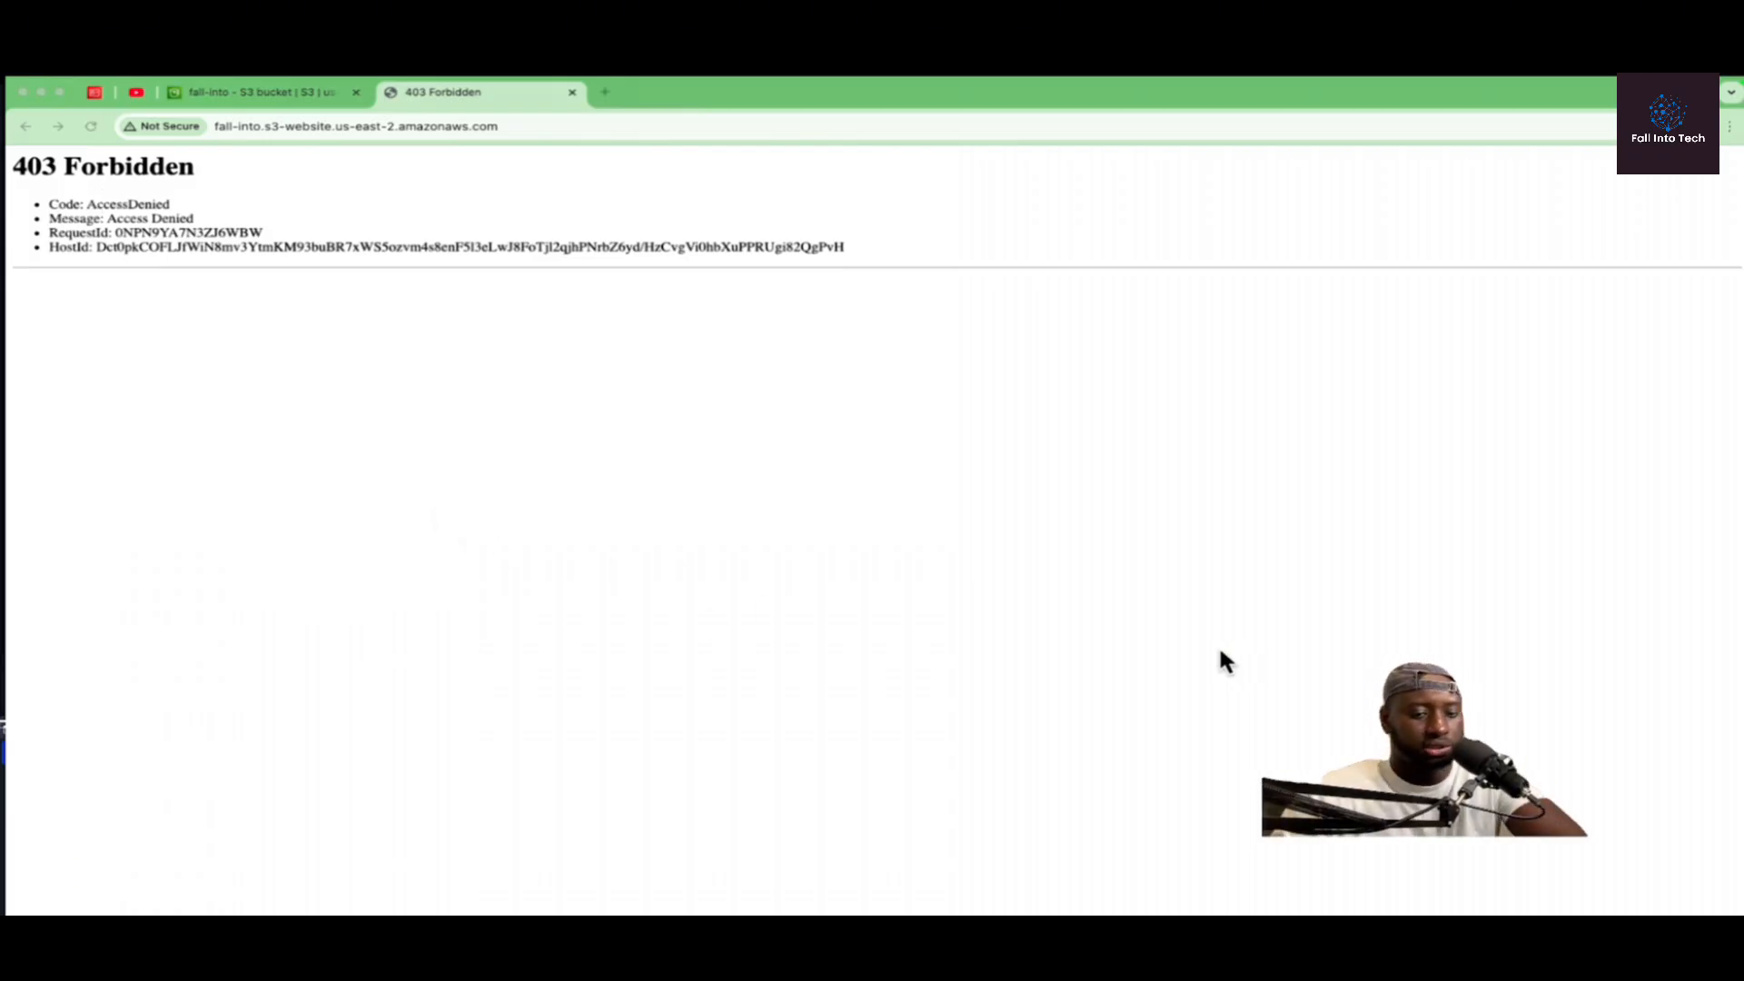
{"action": "key", "text": "super+shift+4"}
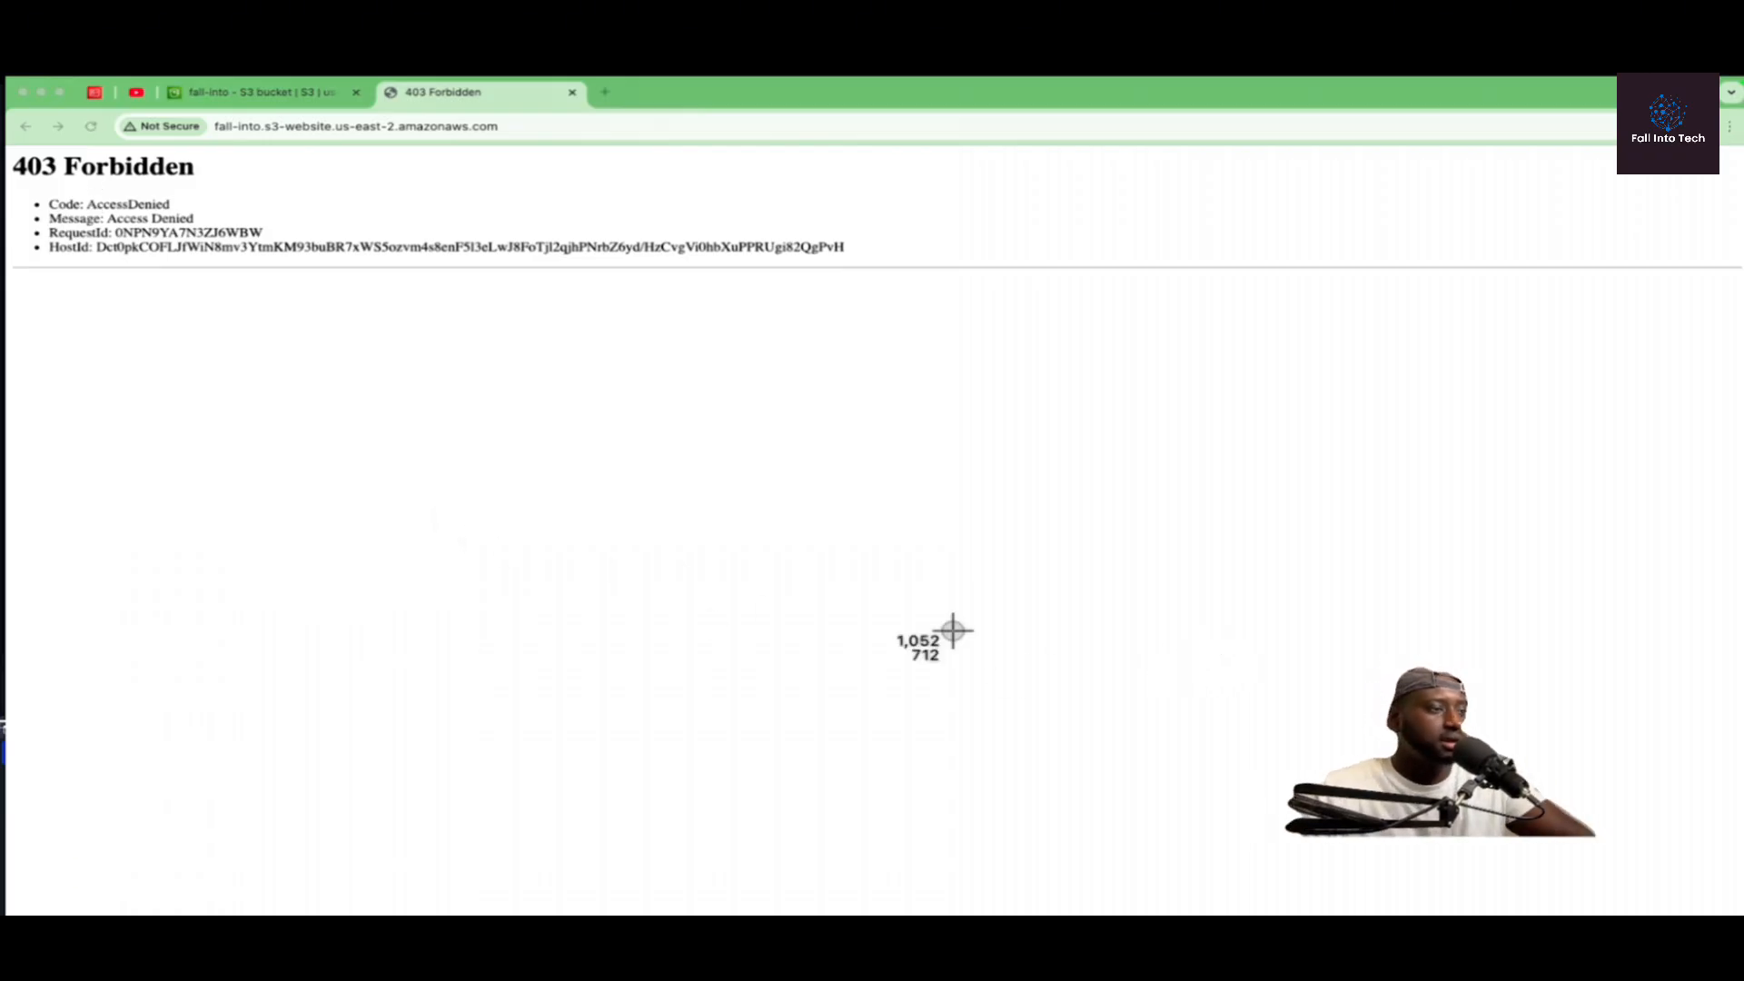
{"action": "left_click_drag", "start_coordinate": [880, 303], "coordinate": [15, 164]}
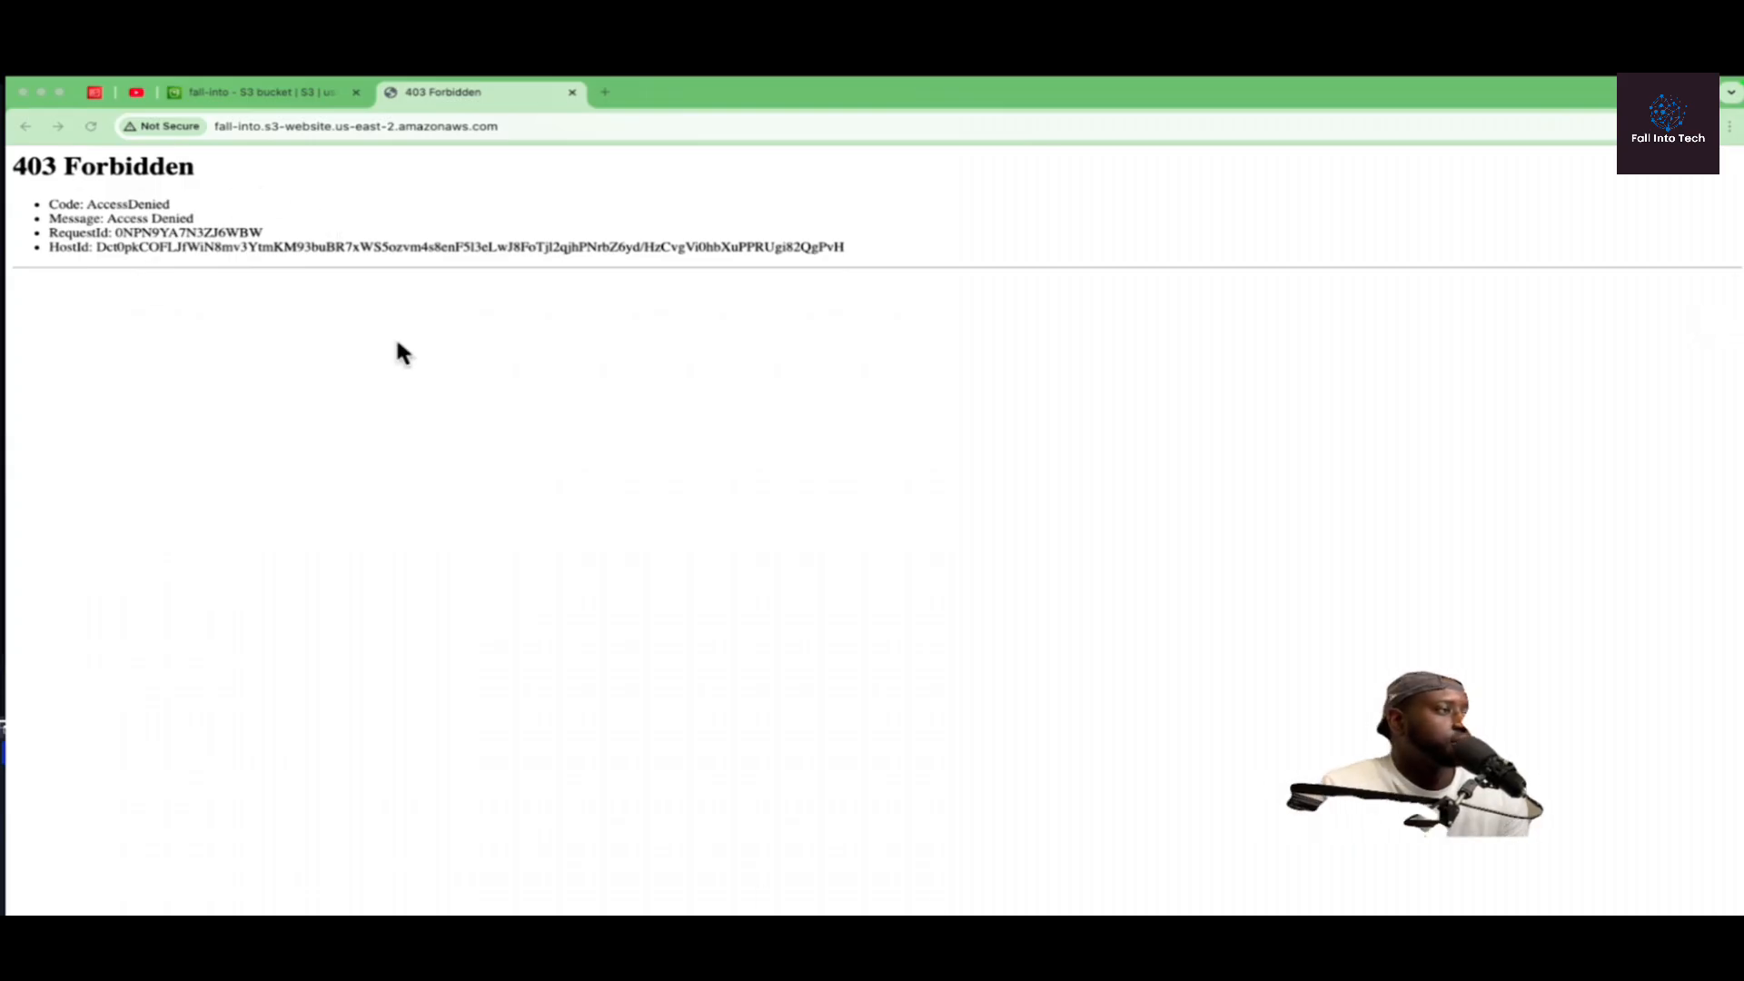
Step: Make all objects in the fall-into bucket, including the assets folder, public using ACL and close the status page
{"action": "left_click", "coordinate": [248, 106]}
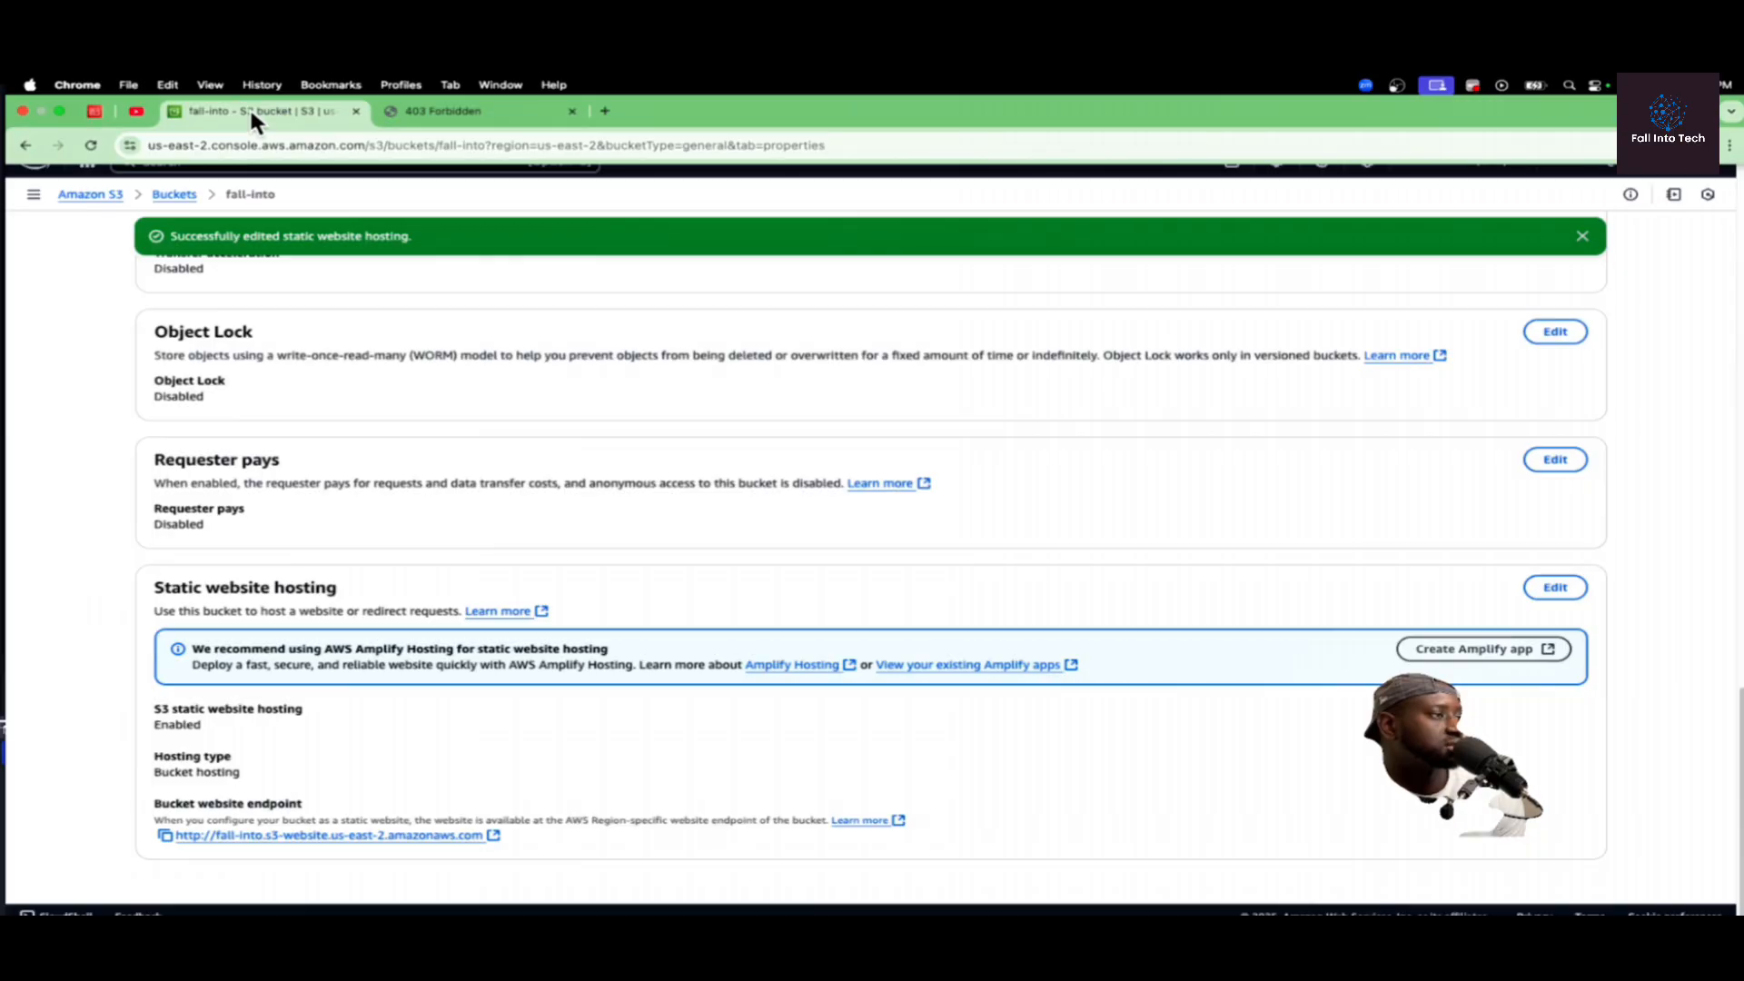
{"action": "scroll", "coordinate": [284, 389], "scroll_direction": "up", "scroll_amount": 10}
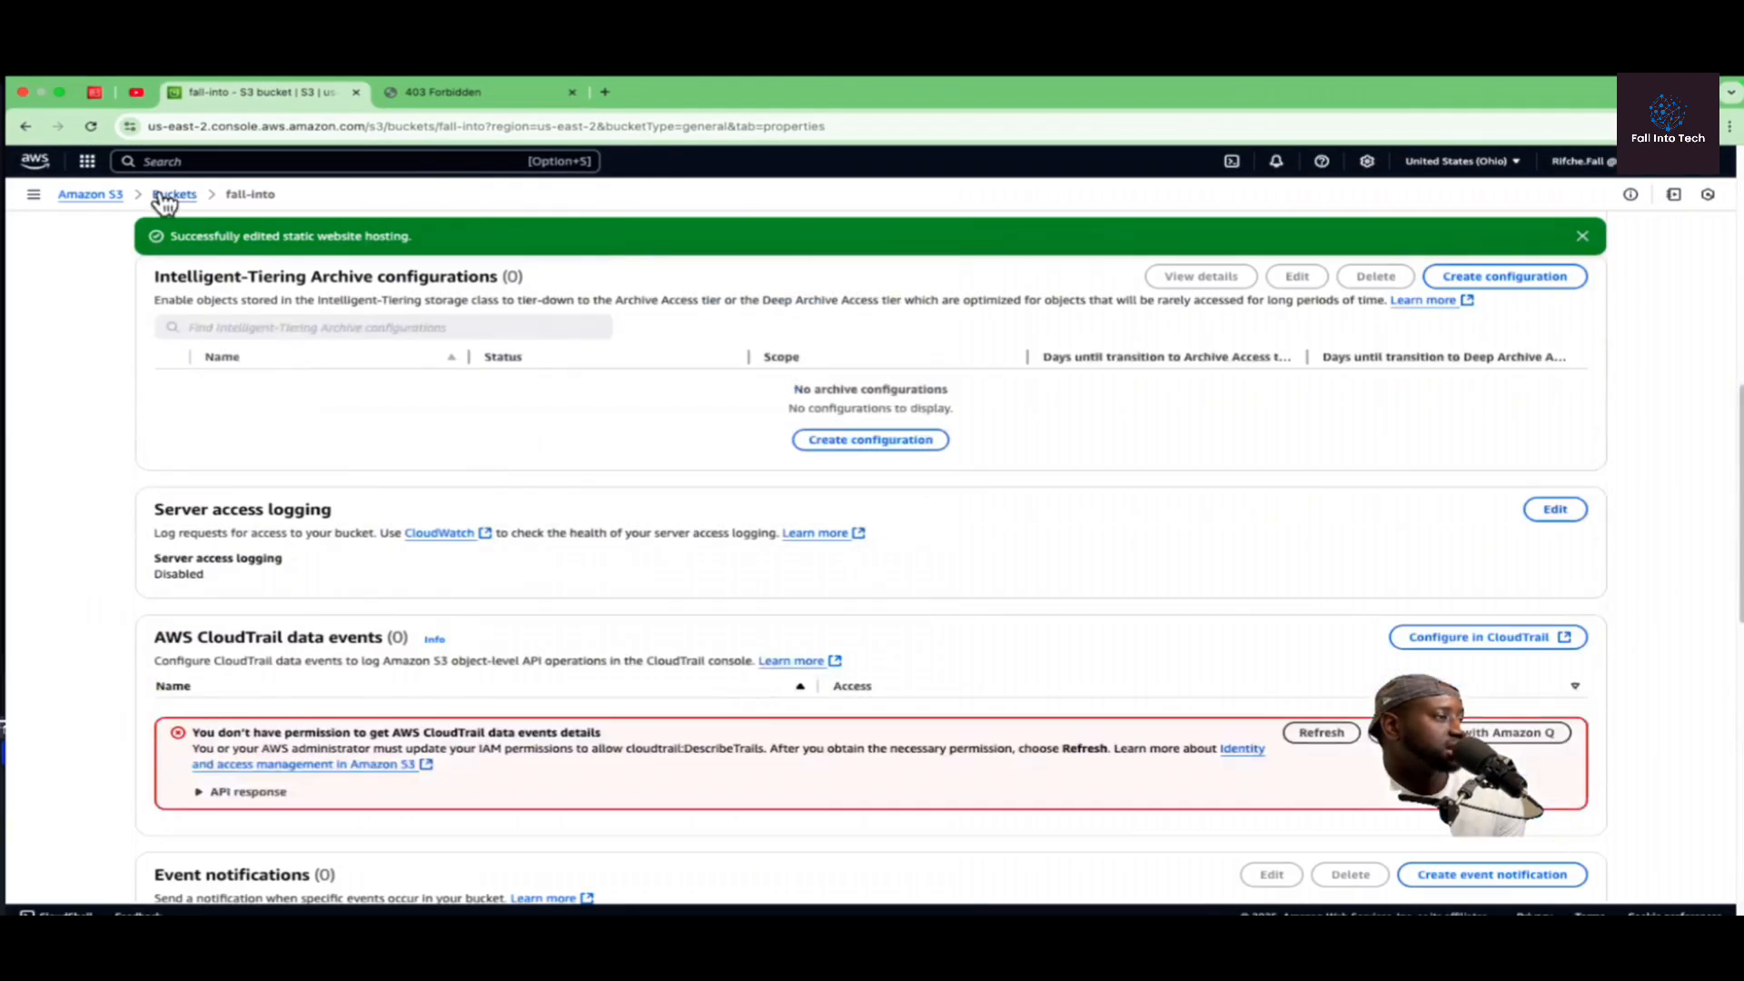
{"action": "left_click", "coordinate": [168, 195]}
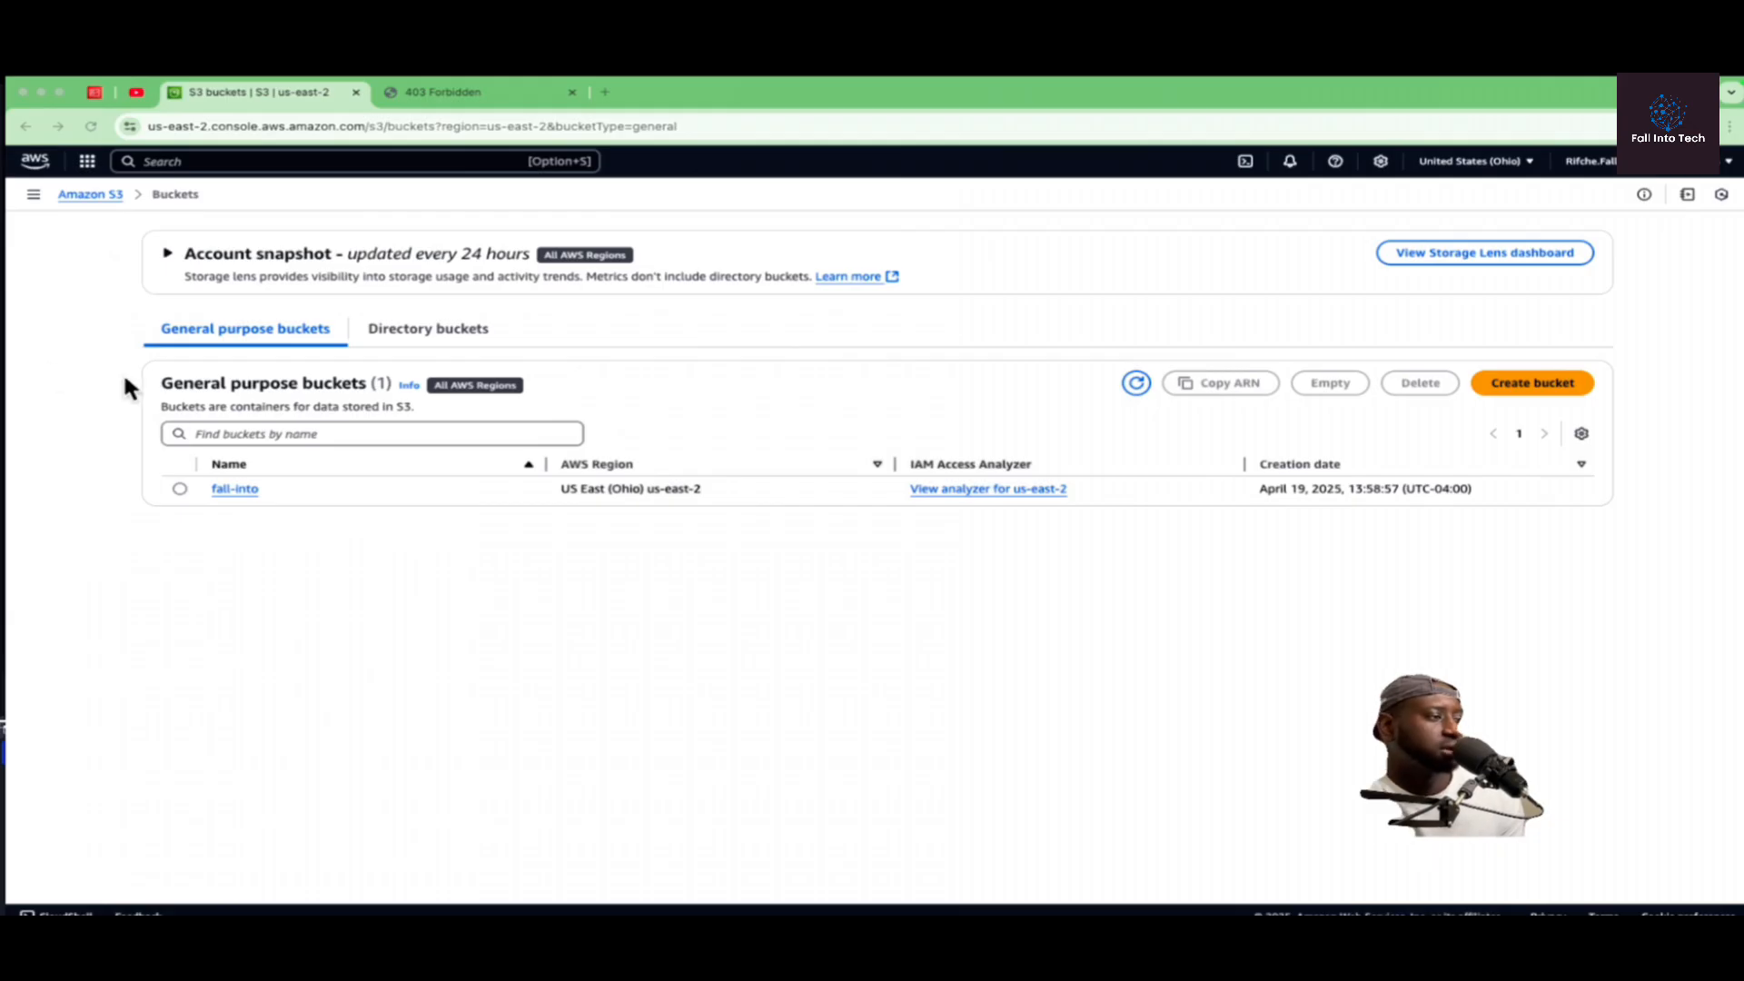
{"action": "left_click", "coordinate": [227, 491]}
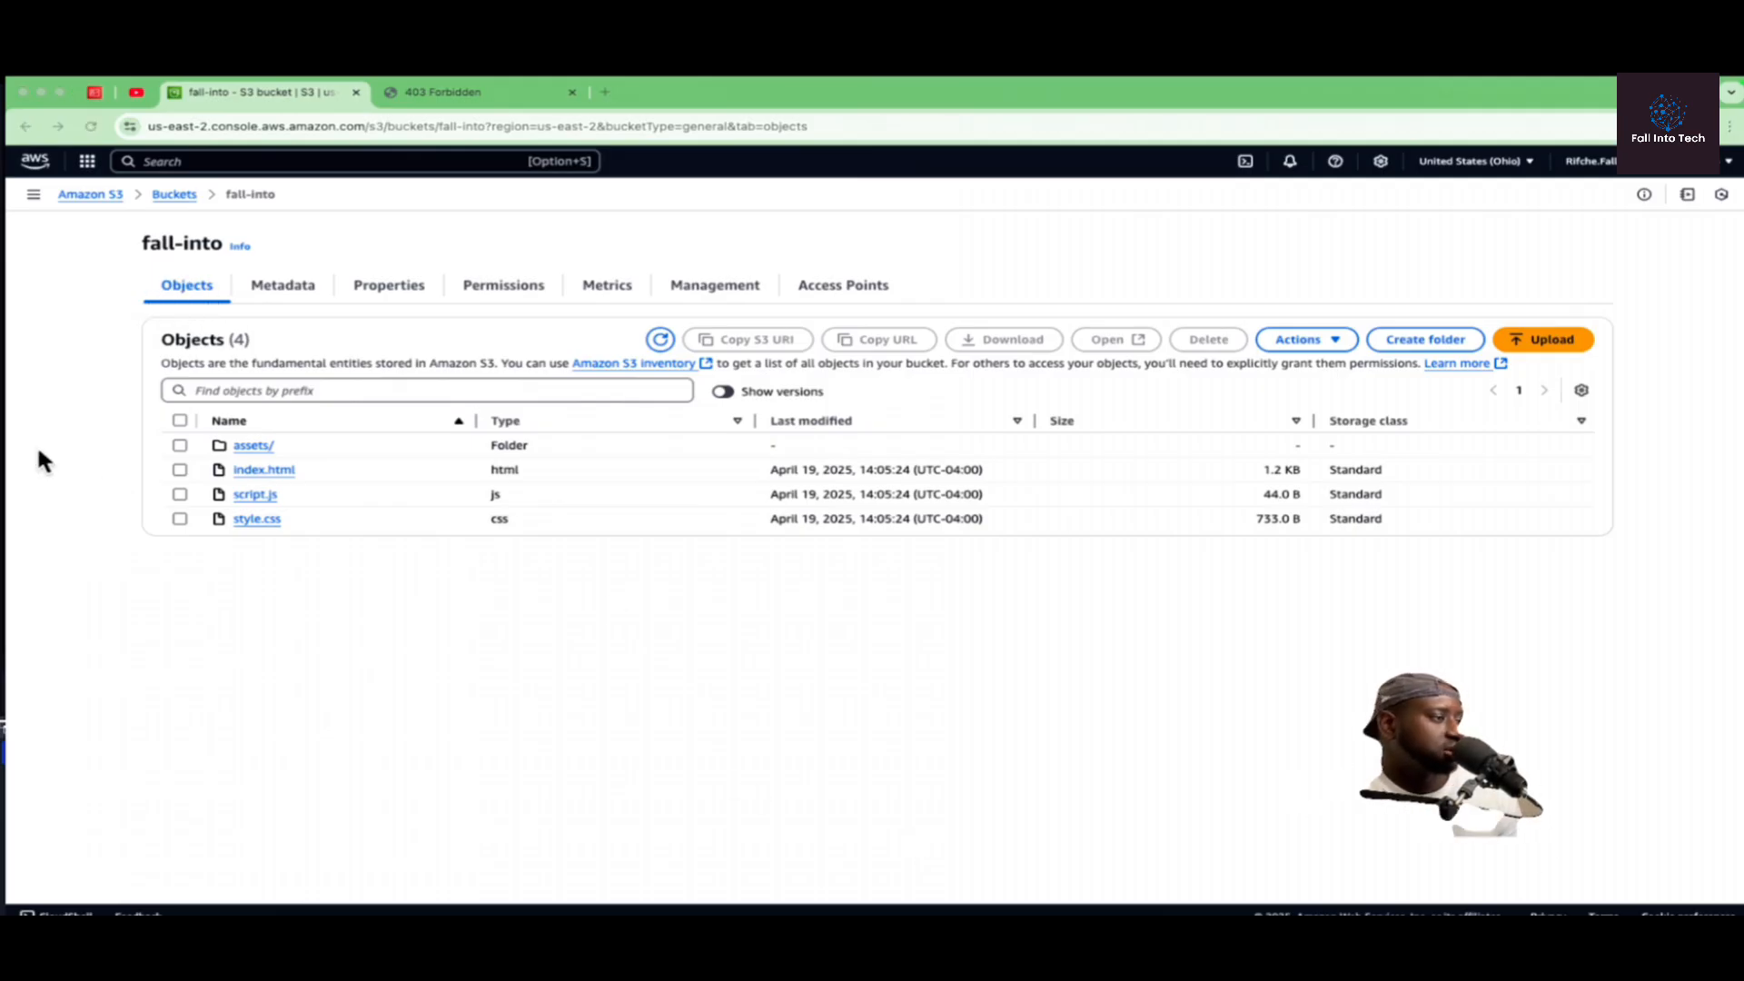
{"action": "left_click", "coordinate": [179, 421]}
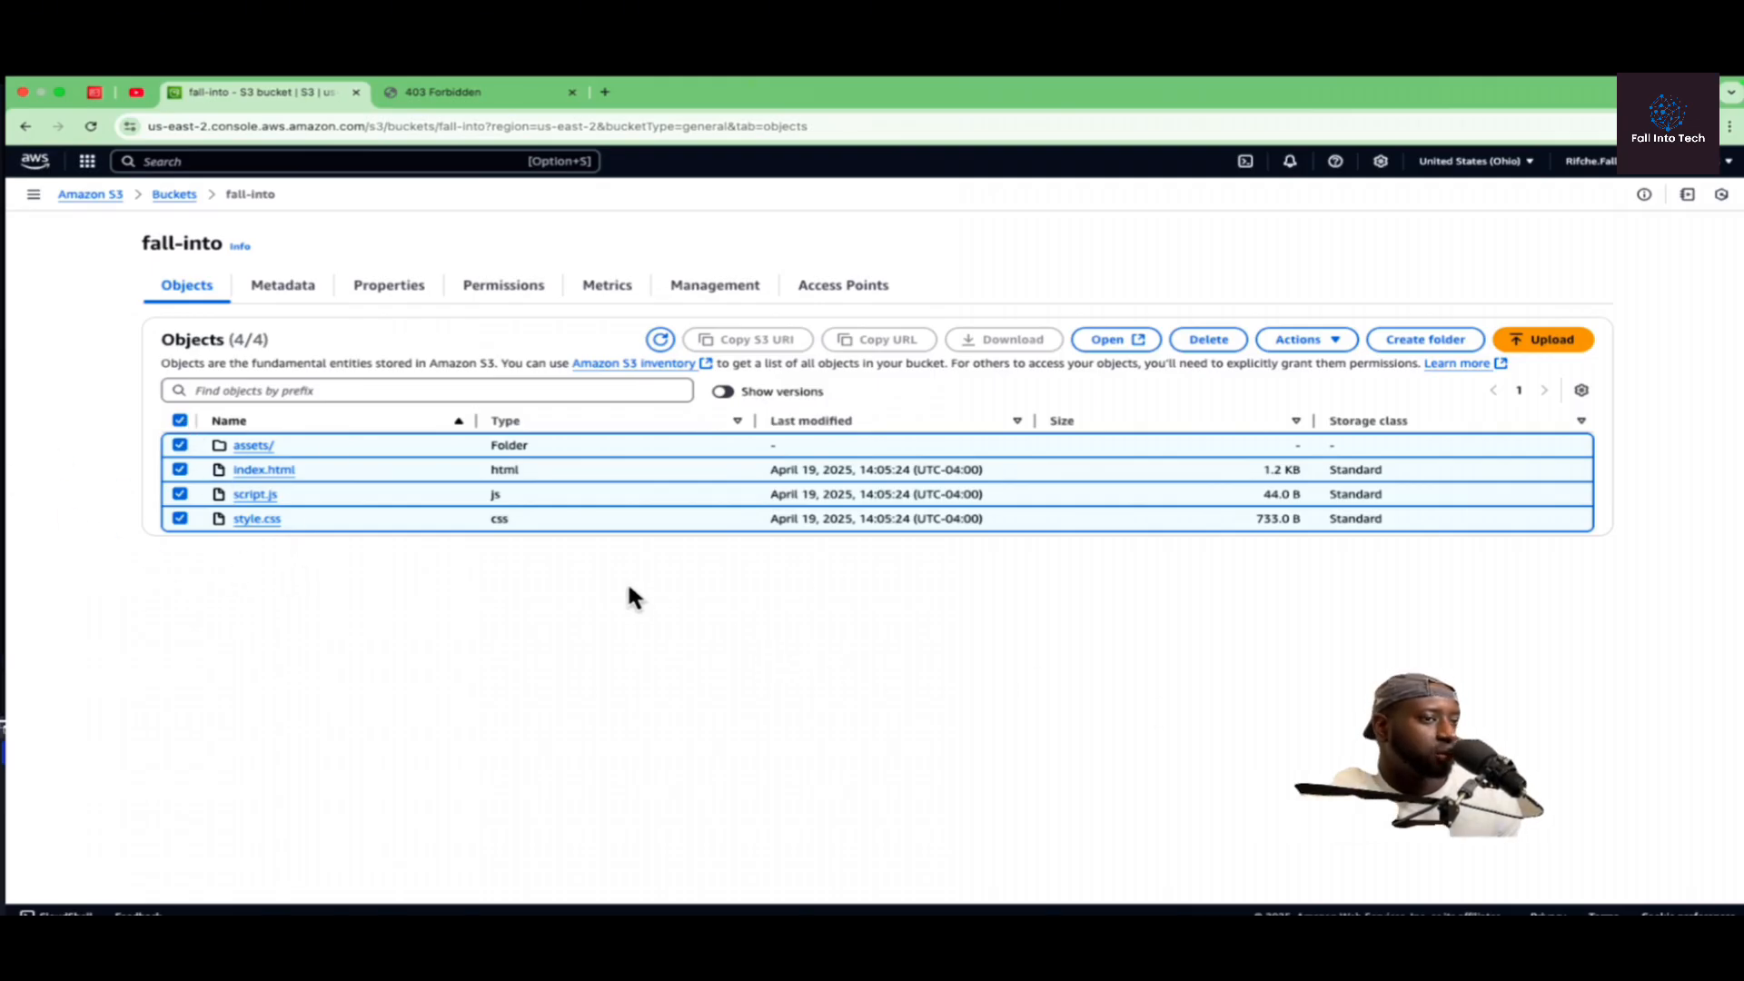
{"action": "left_click", "coordinate": [1334, 338]}
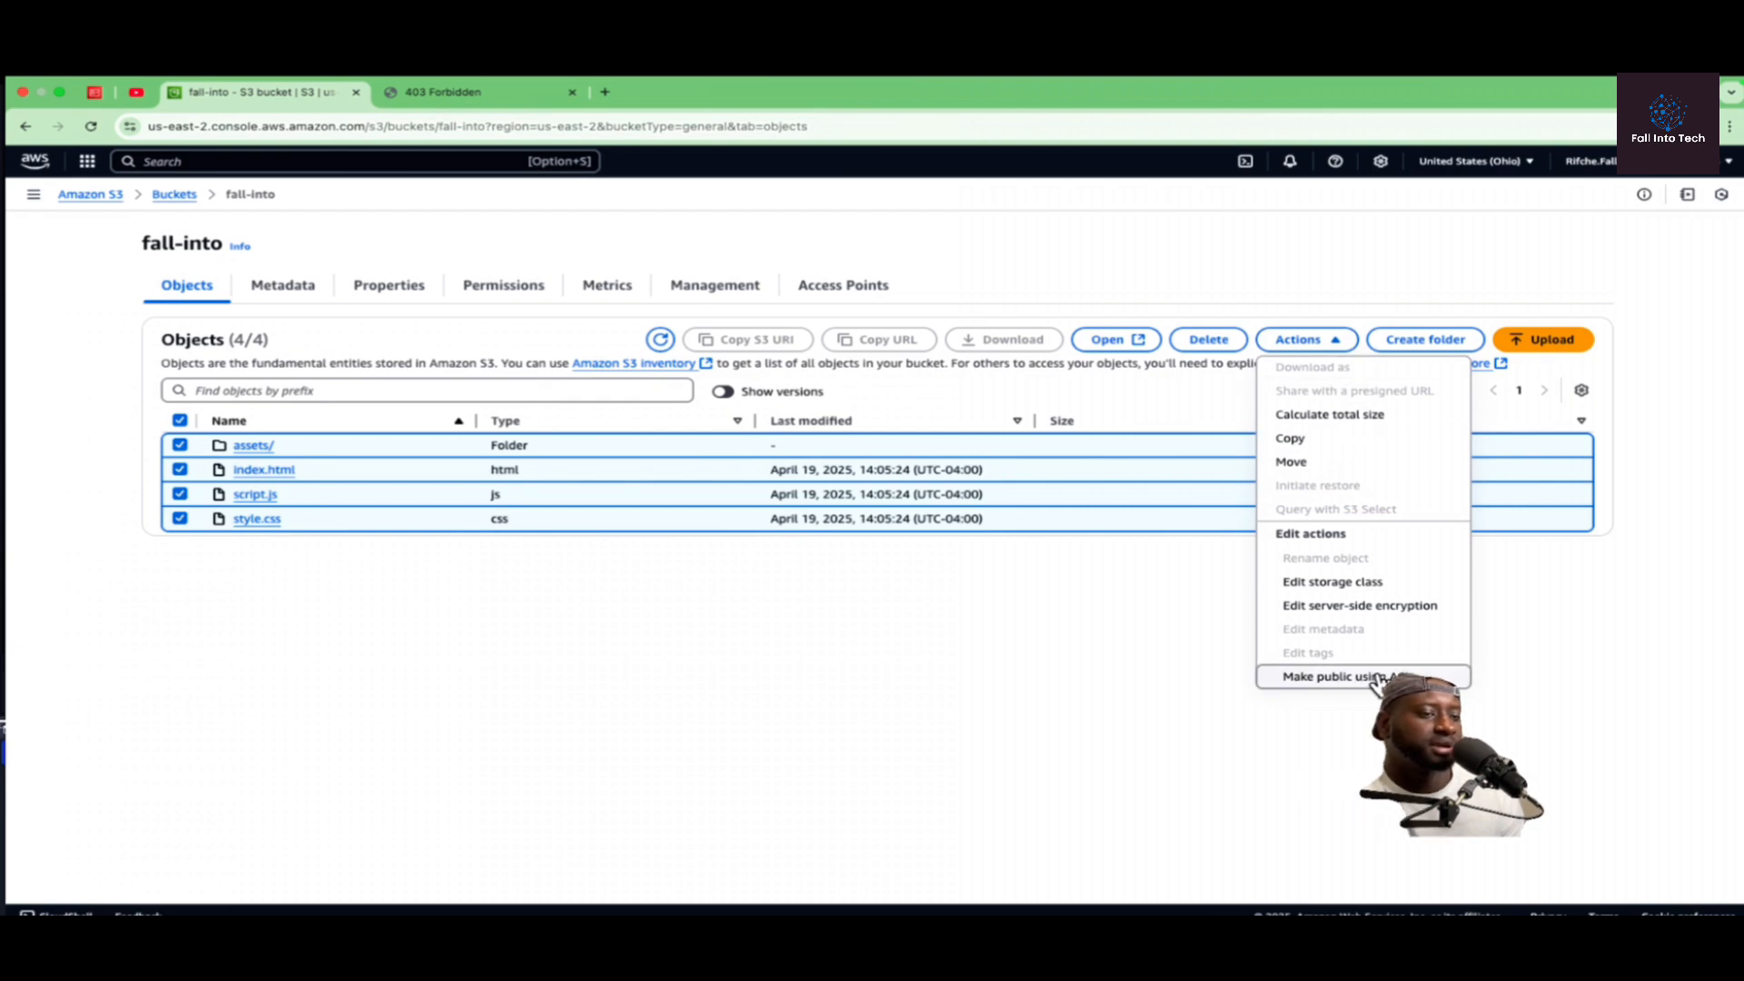
{"action": "left_click", "coordinate": [1344, 677]}
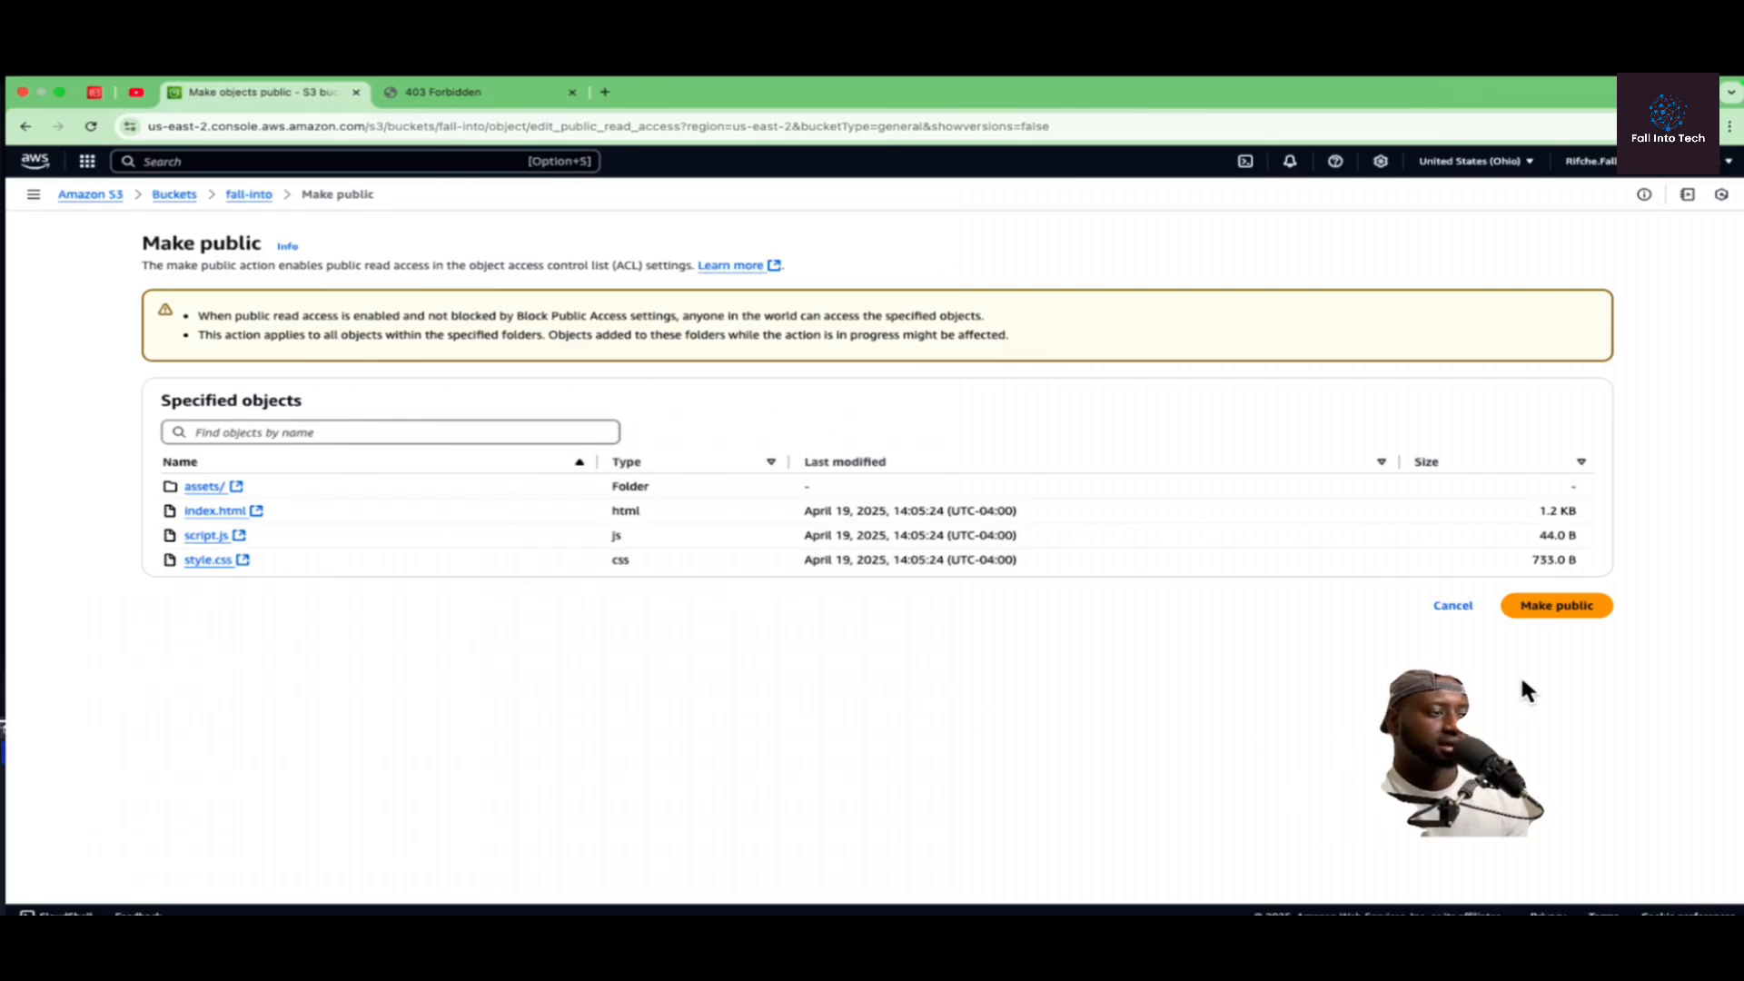
{"action": "left_click", "coordinate": [1563, 610]}
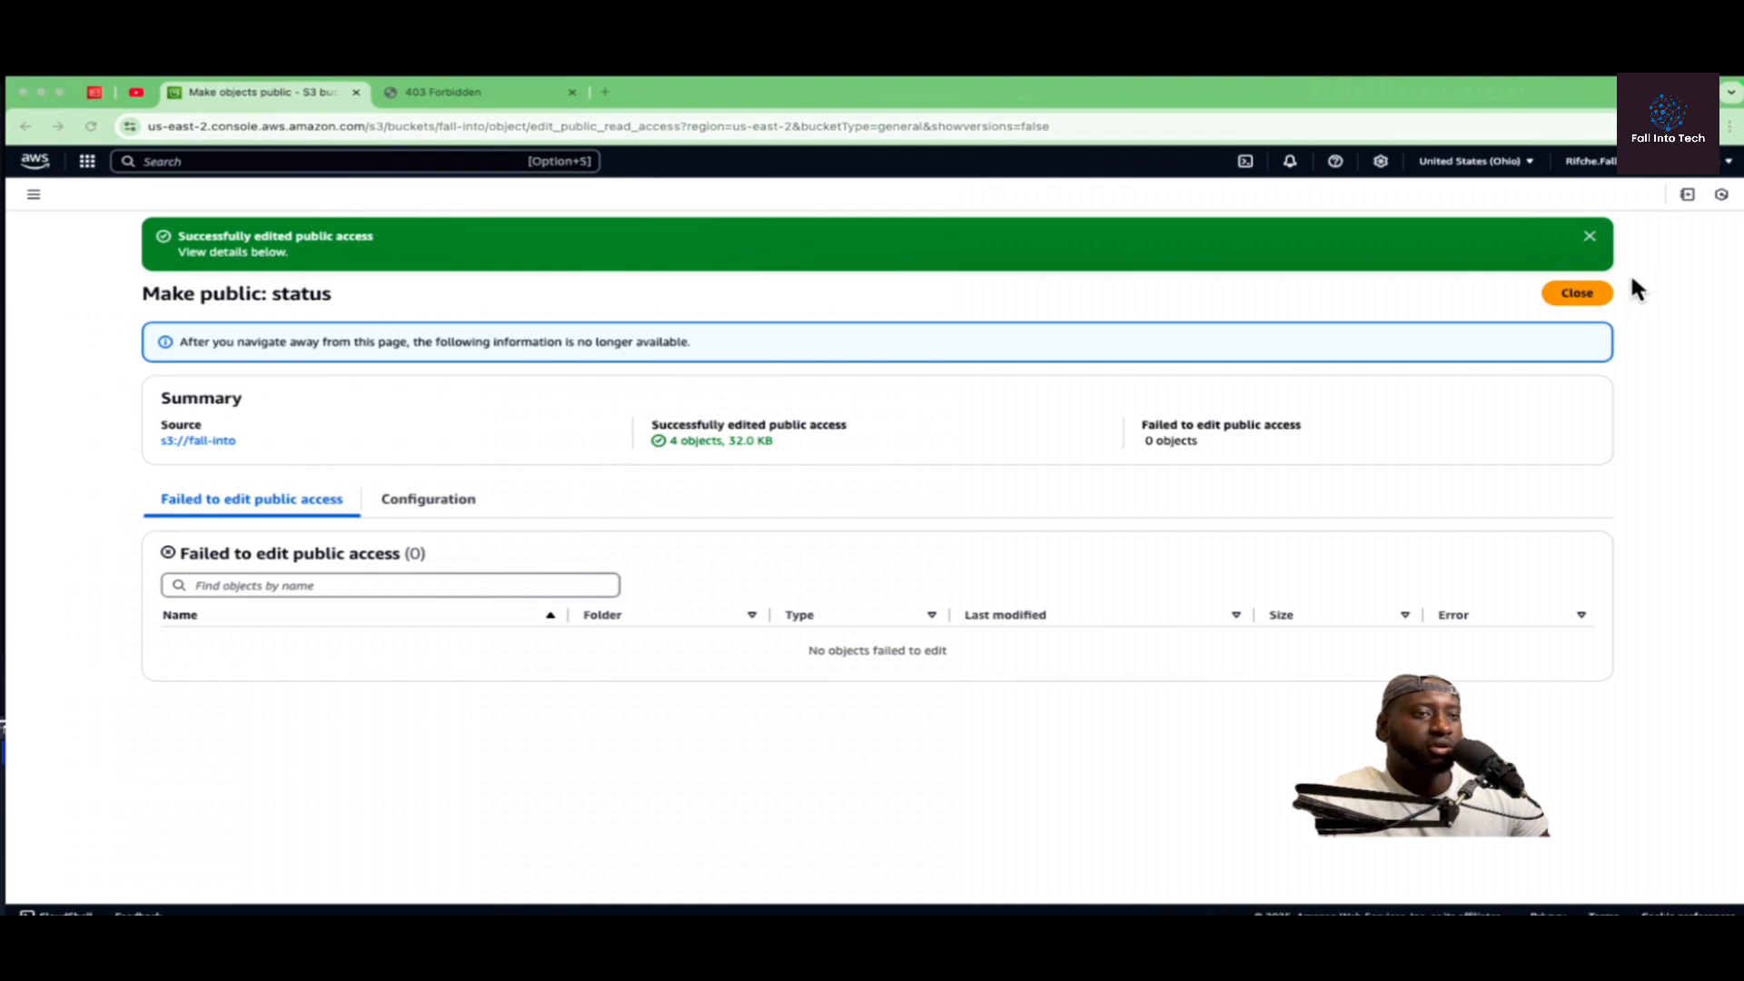
{"action": "left_click", "coordinate": [1585, 294]}
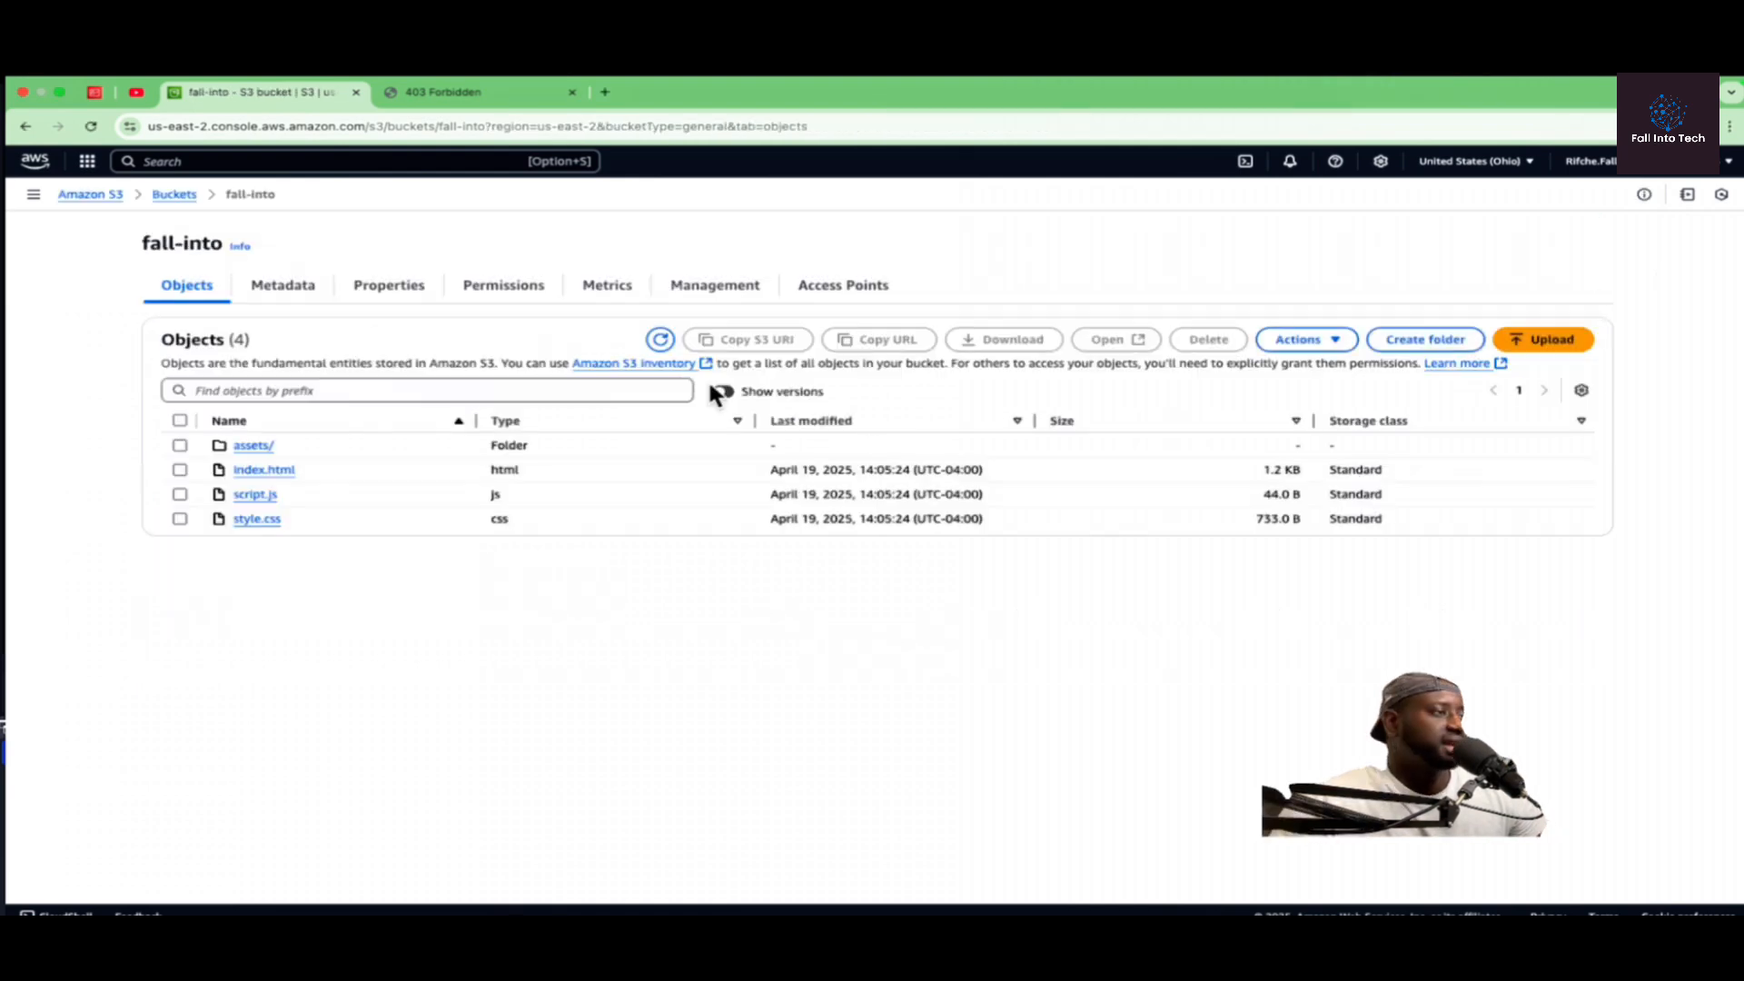
Step: Reload the bucket website endpoint page and test its YouTube Channel, Medium Articles and LinkedIn links, returning to the site after each
{"action": "left_click", "coordinate": [488, 89]}
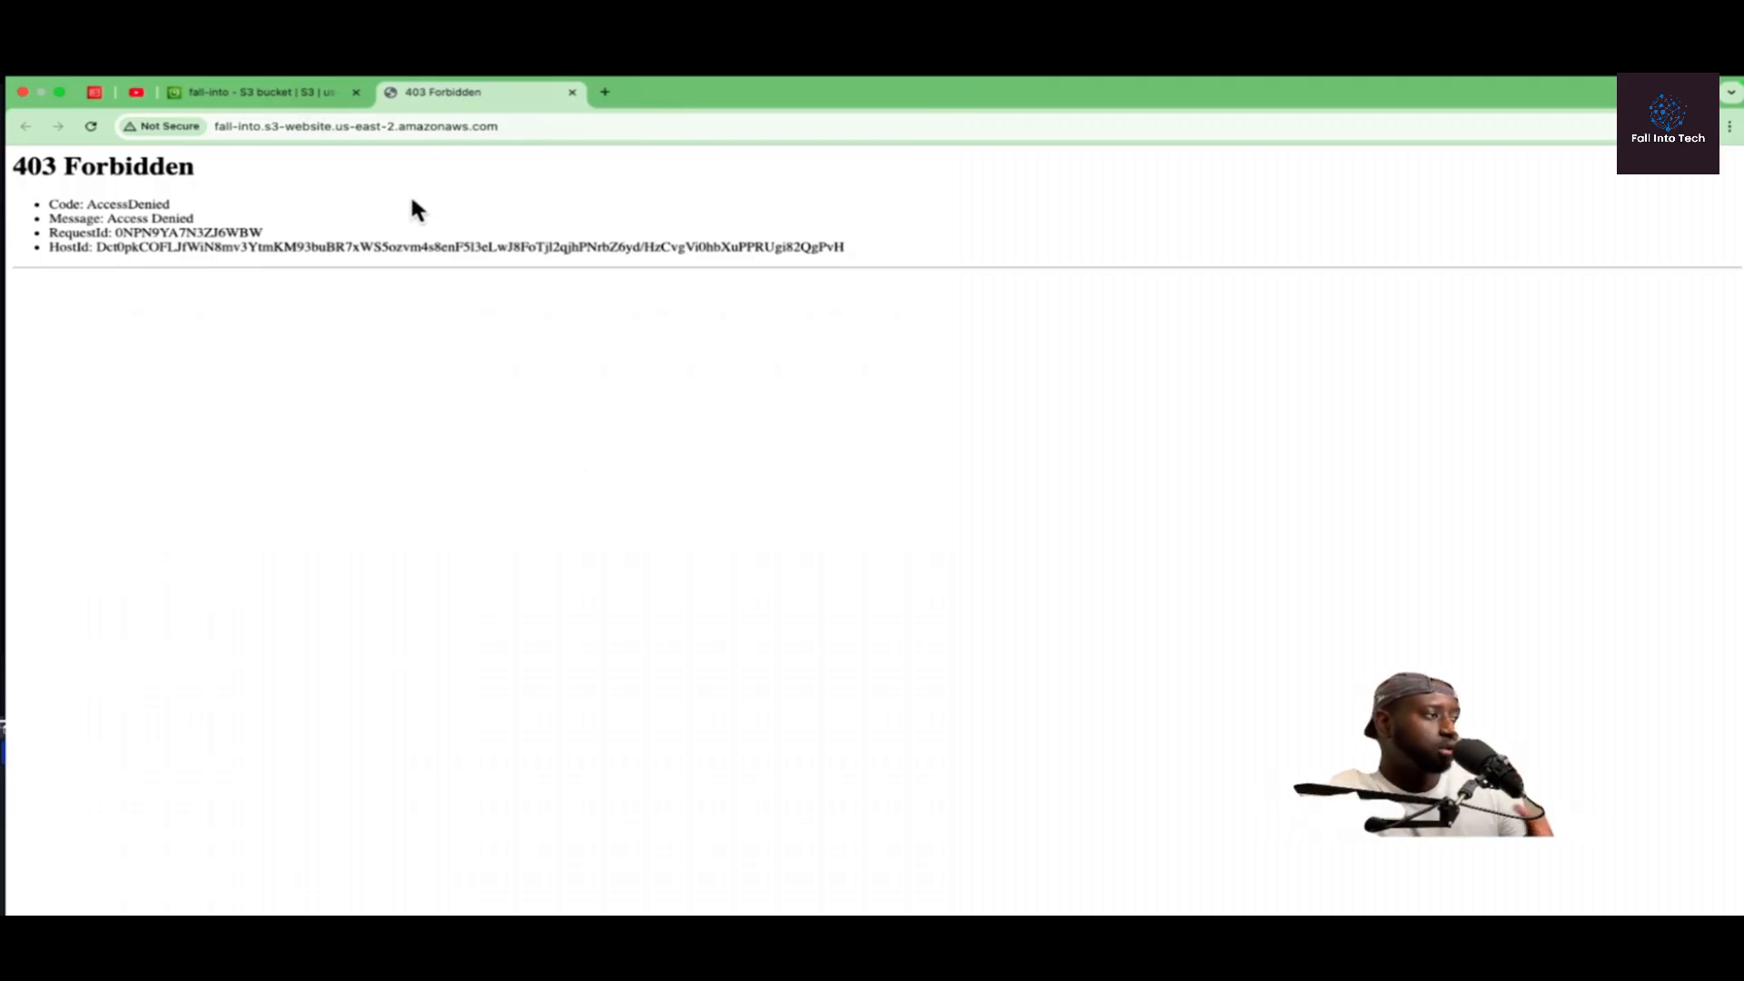
{"action": "left_click", "coordinate": [91, 126]}
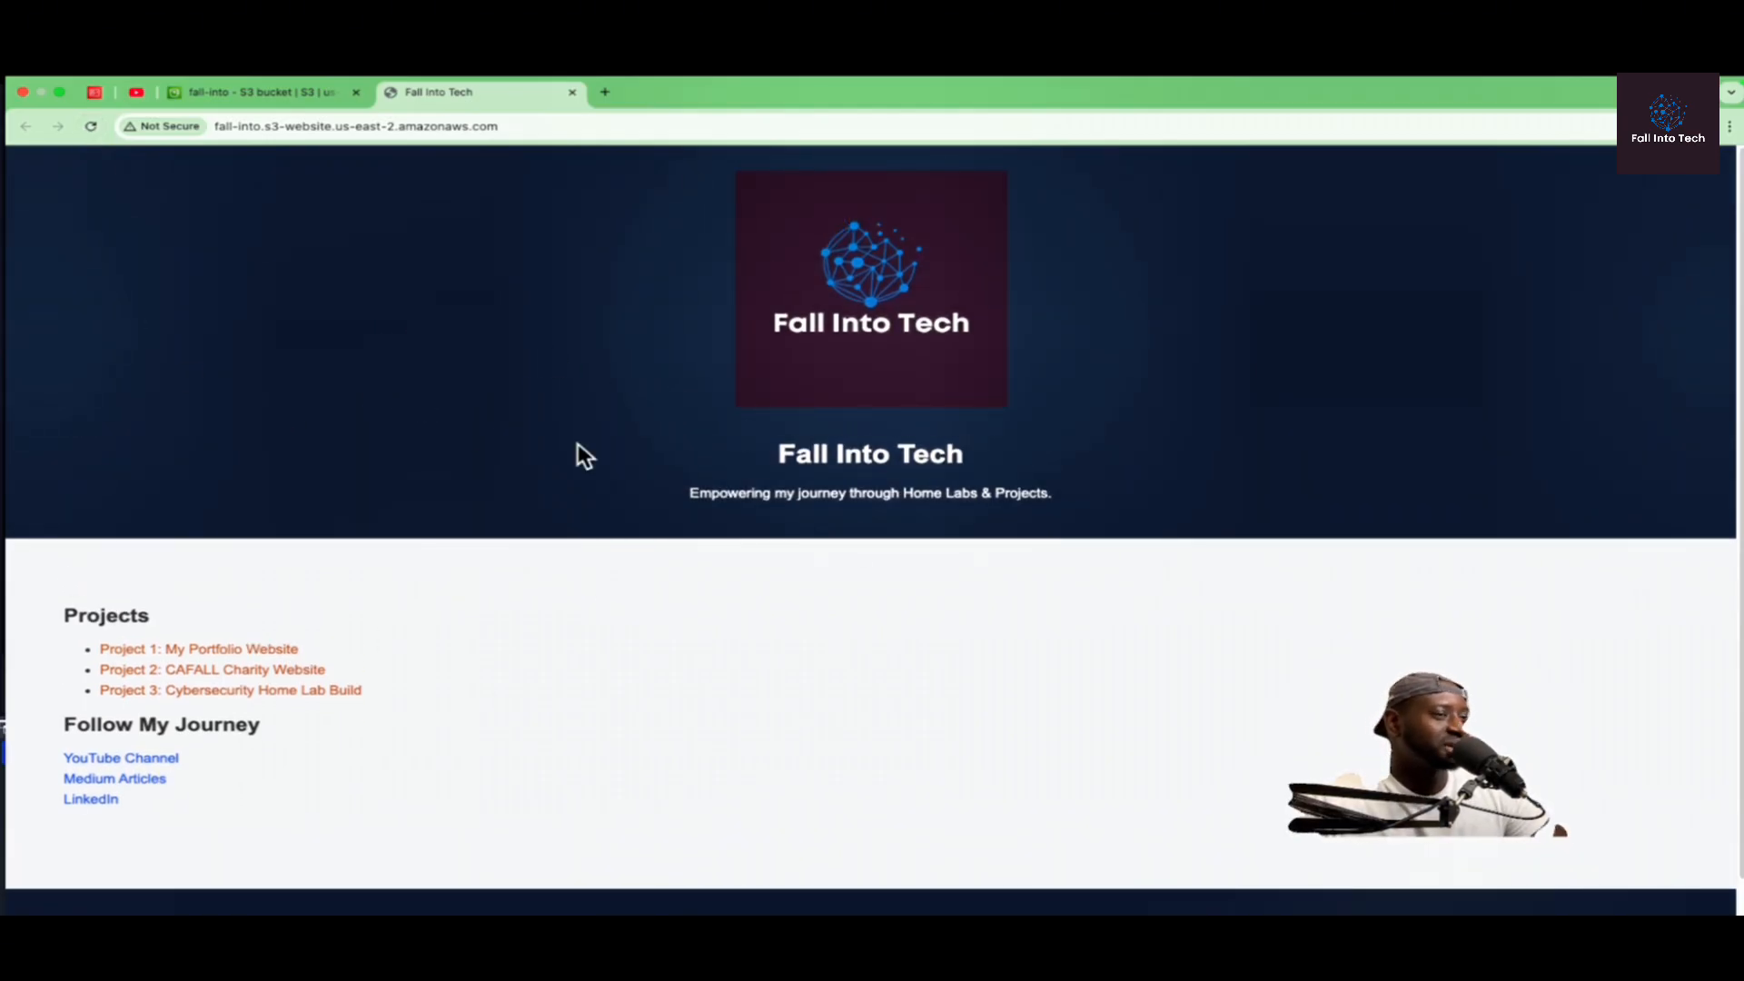
{"action": "left_click", "coordinate": [139, 758]}
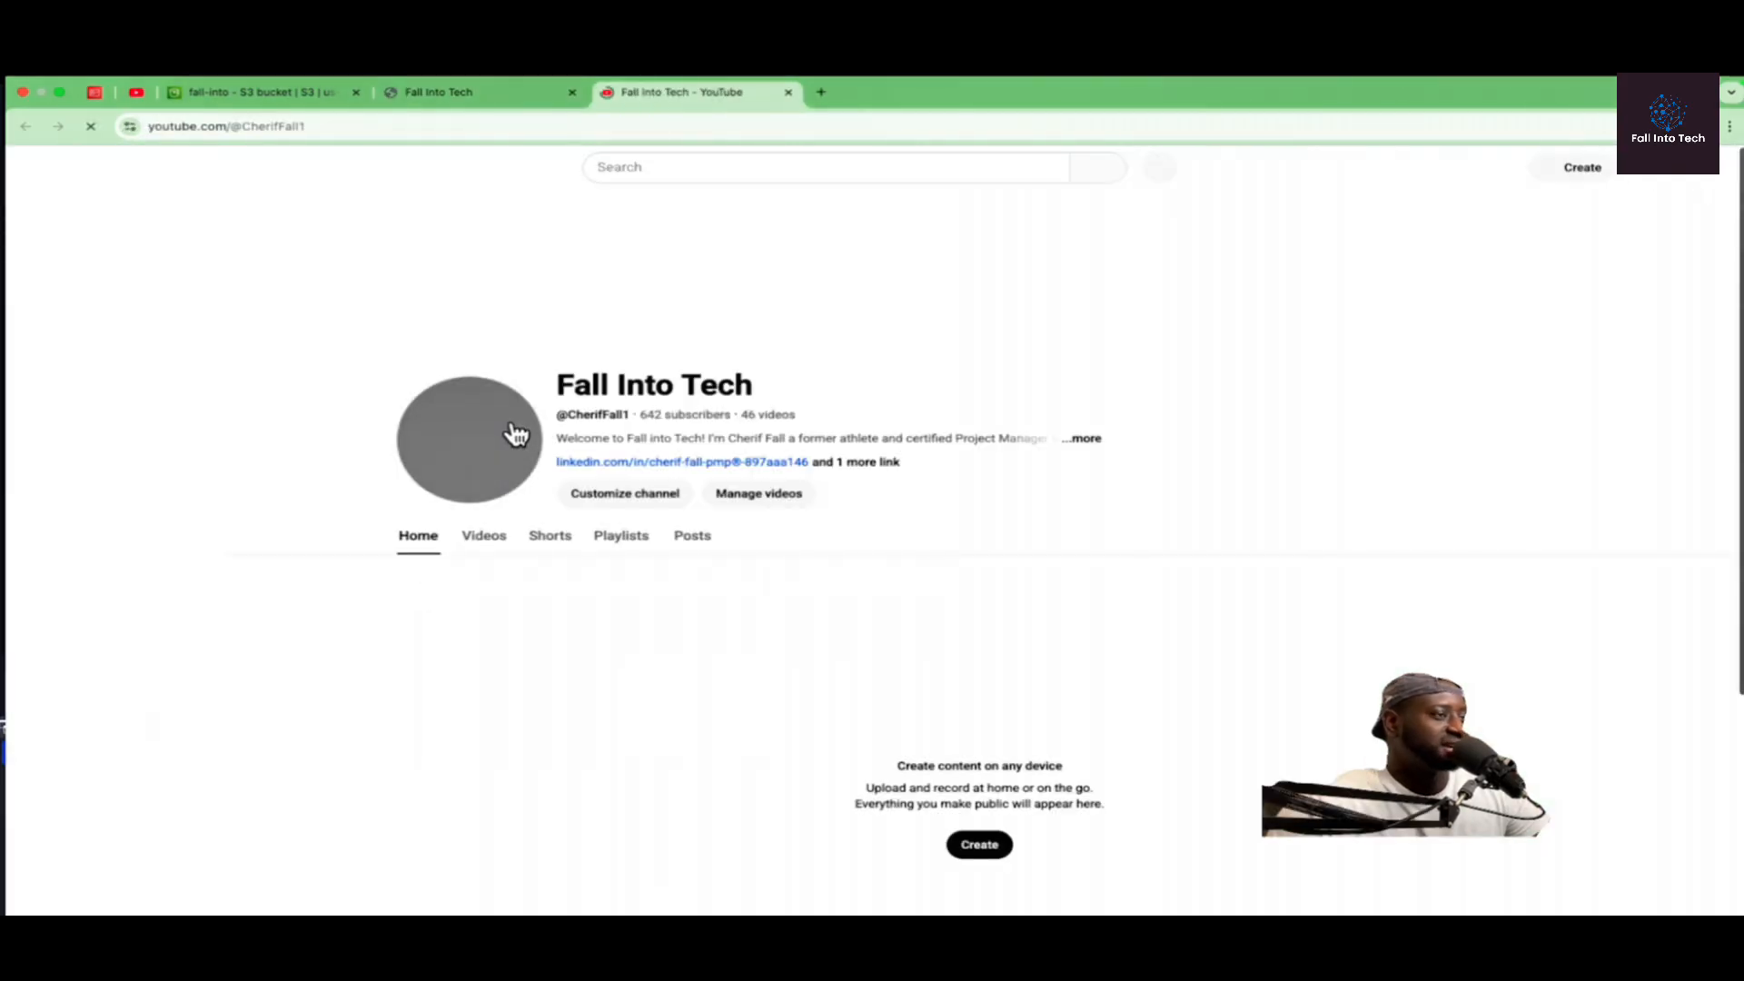
{"action": "left_click", "coordinate": [492, 110]}
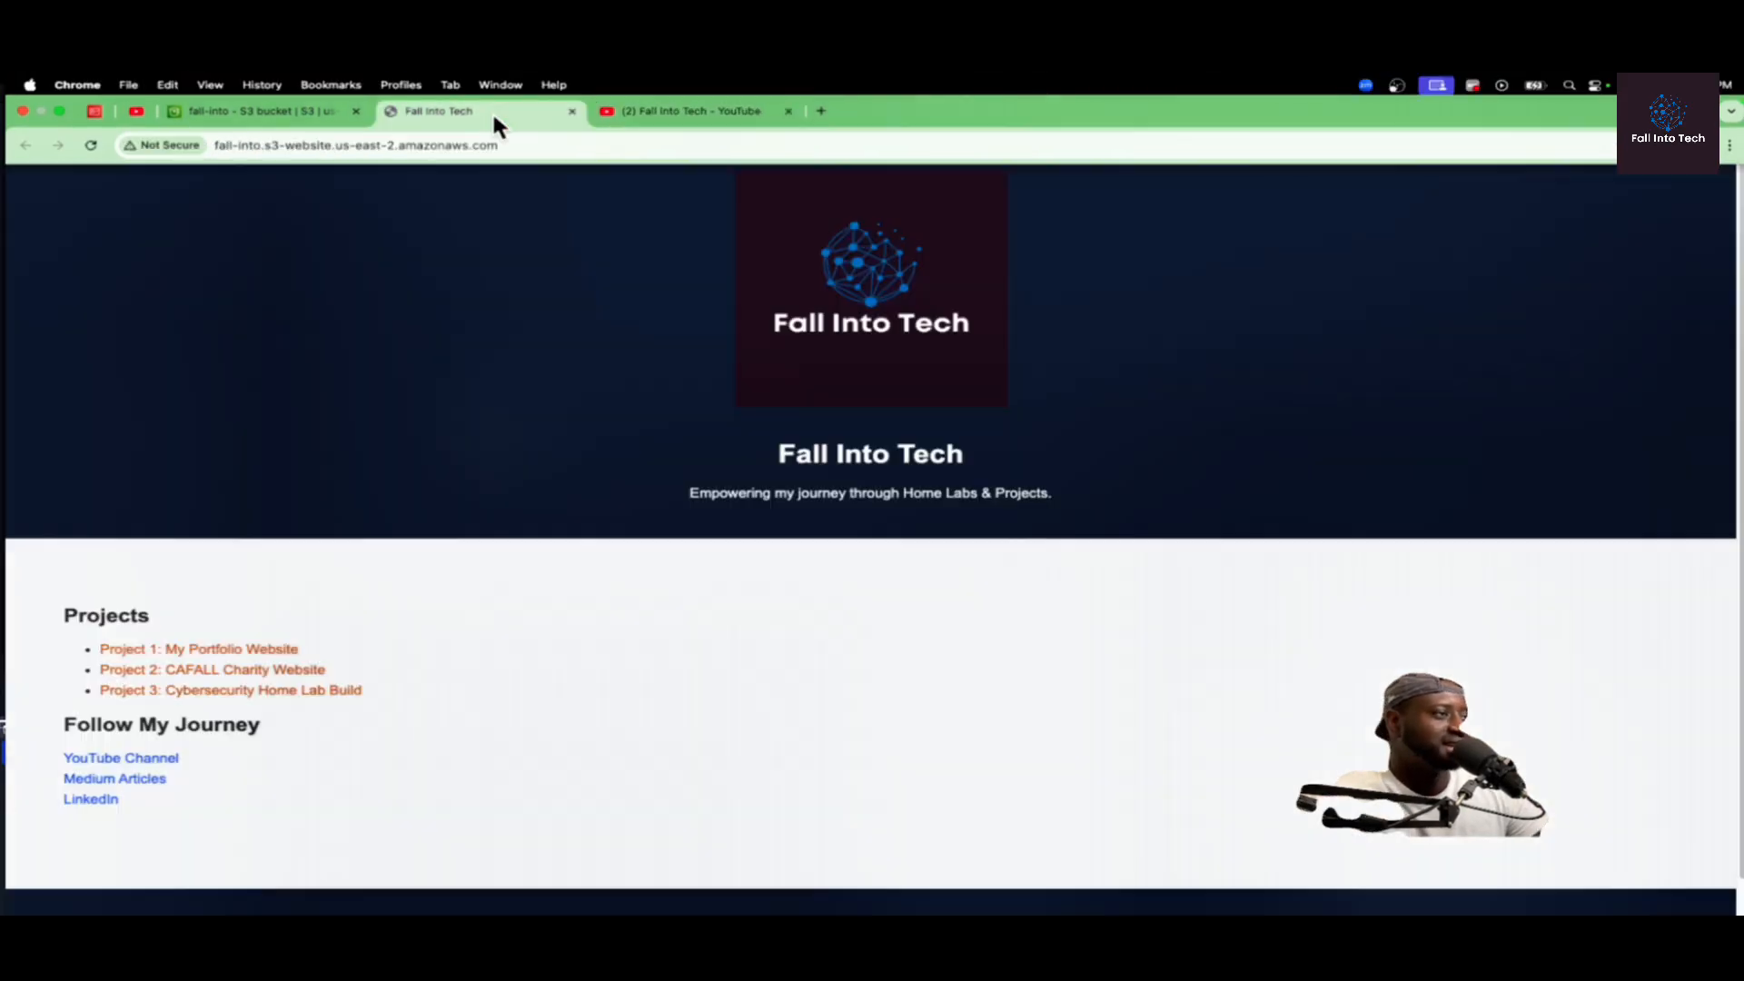
{"action": "left_click", "coordinate": [127, 796]}
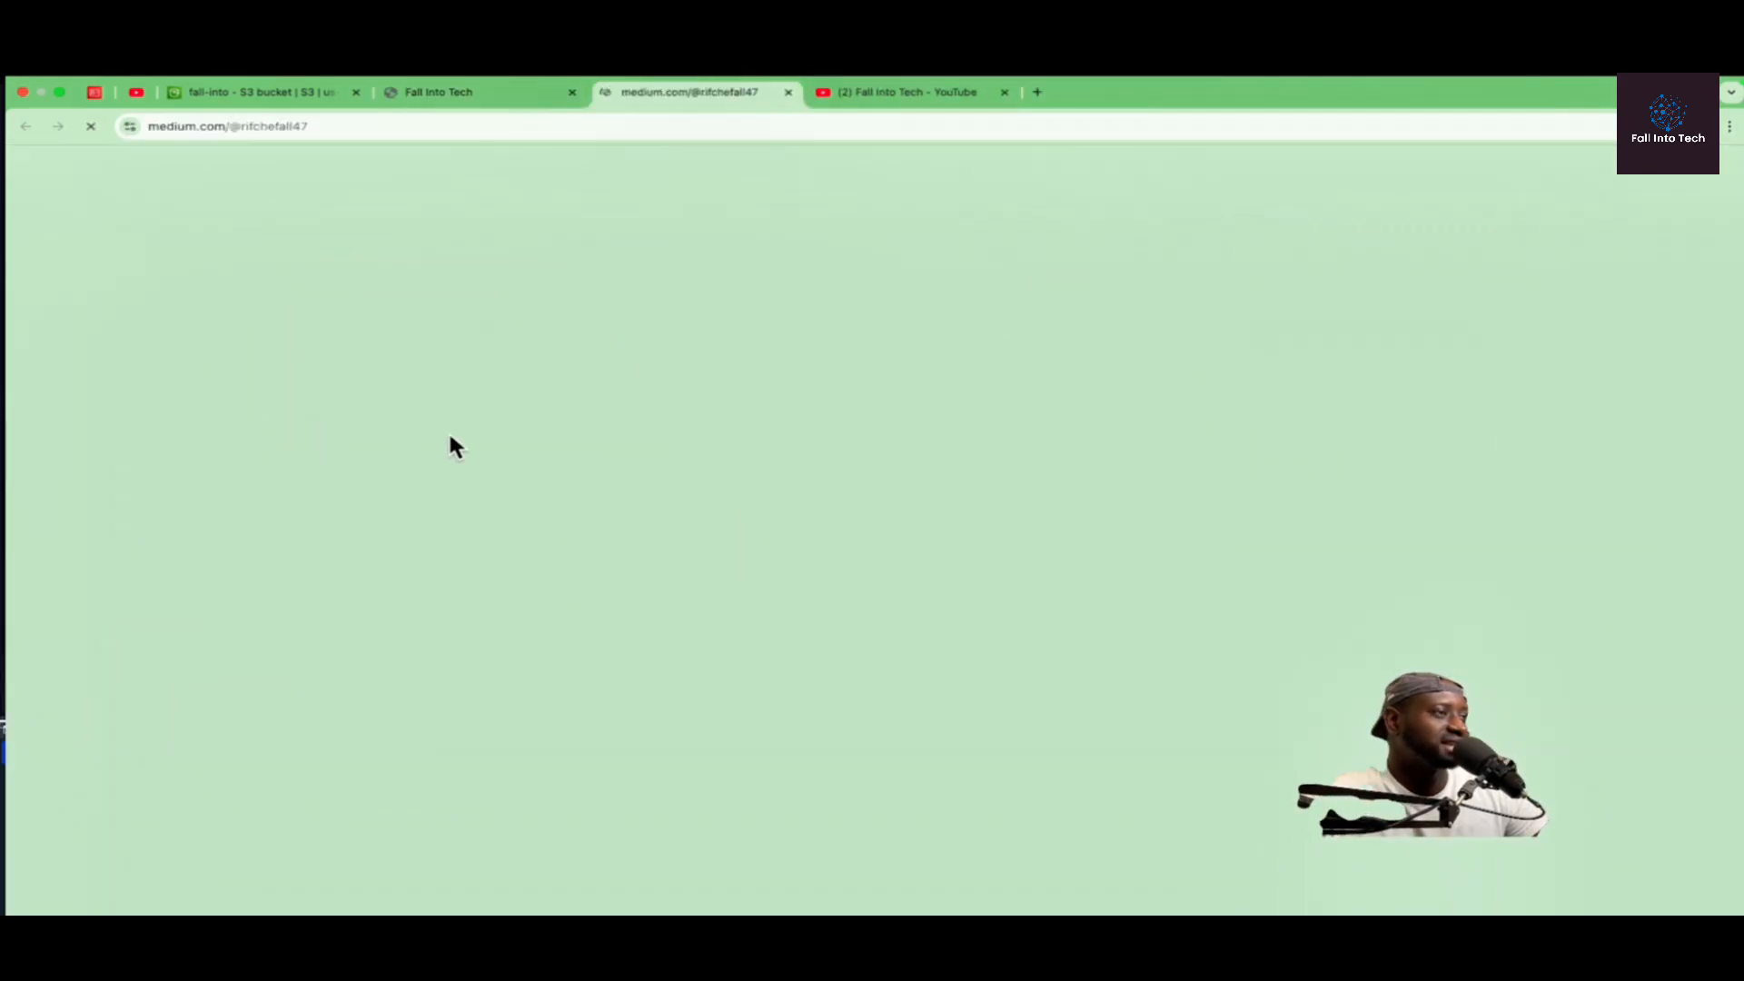
{"action": "scroll", "coordinate": [241, 545], "scroll_direction": "down", "scroll_amount": 6}
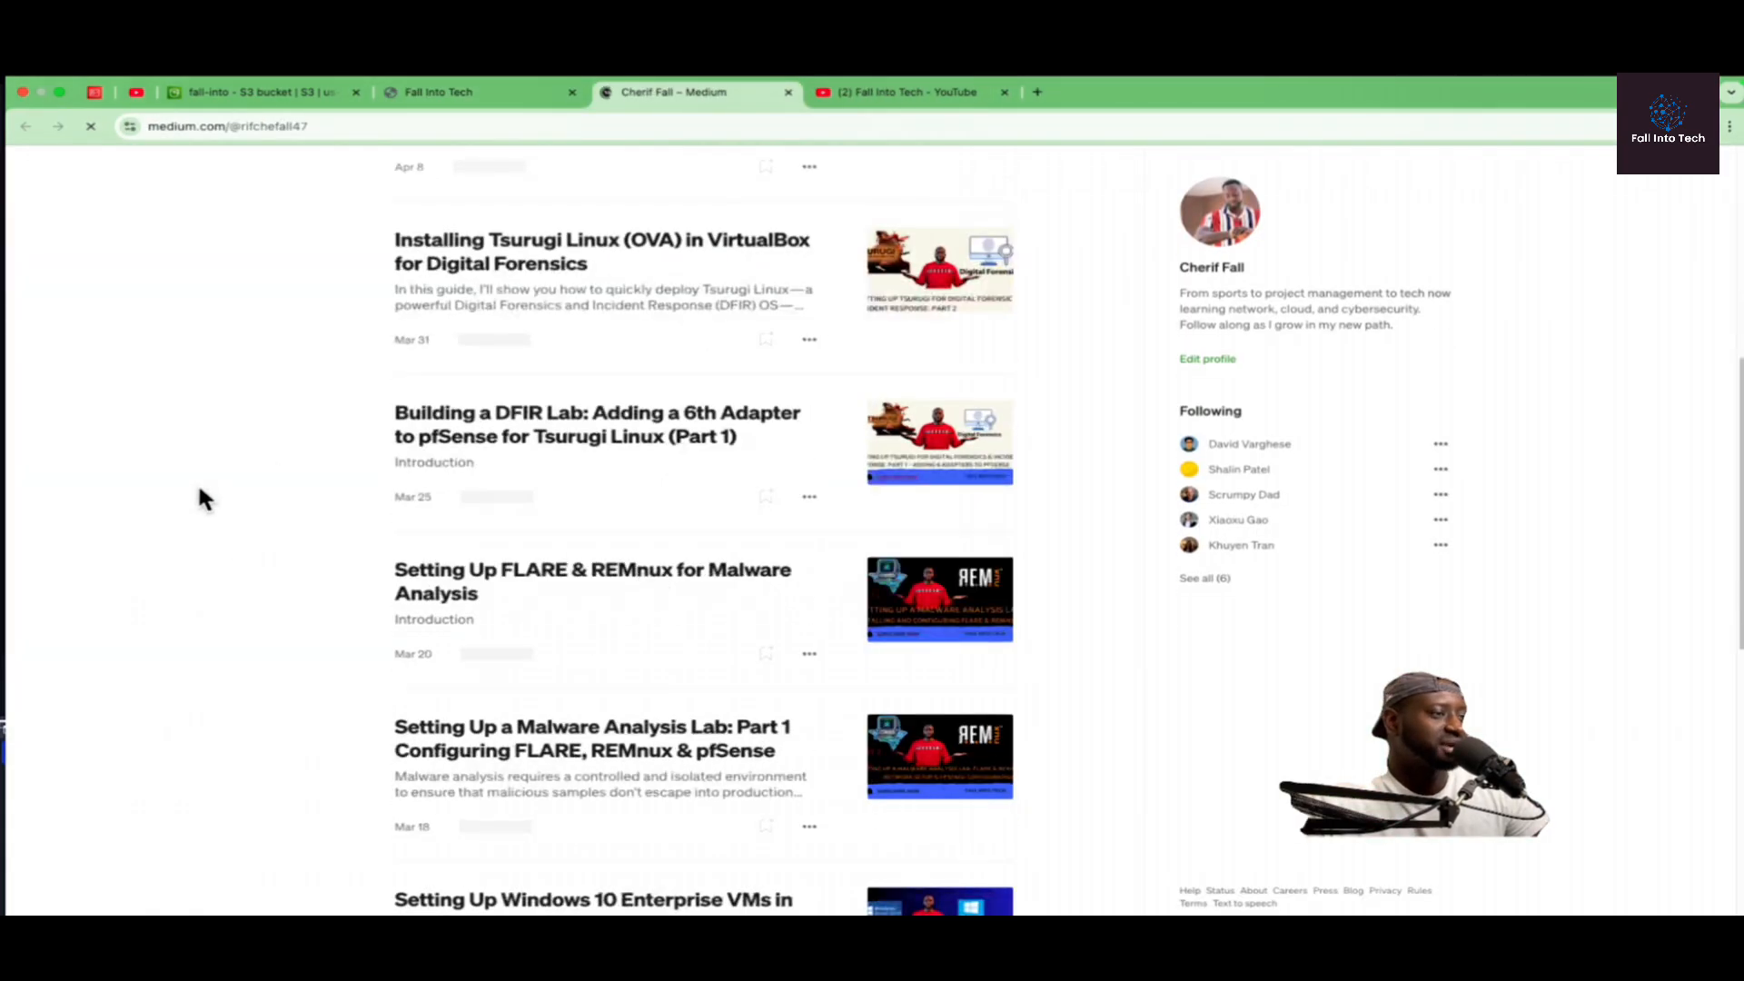
{"action": "key", "text": "ctrl+shift+Tab"}
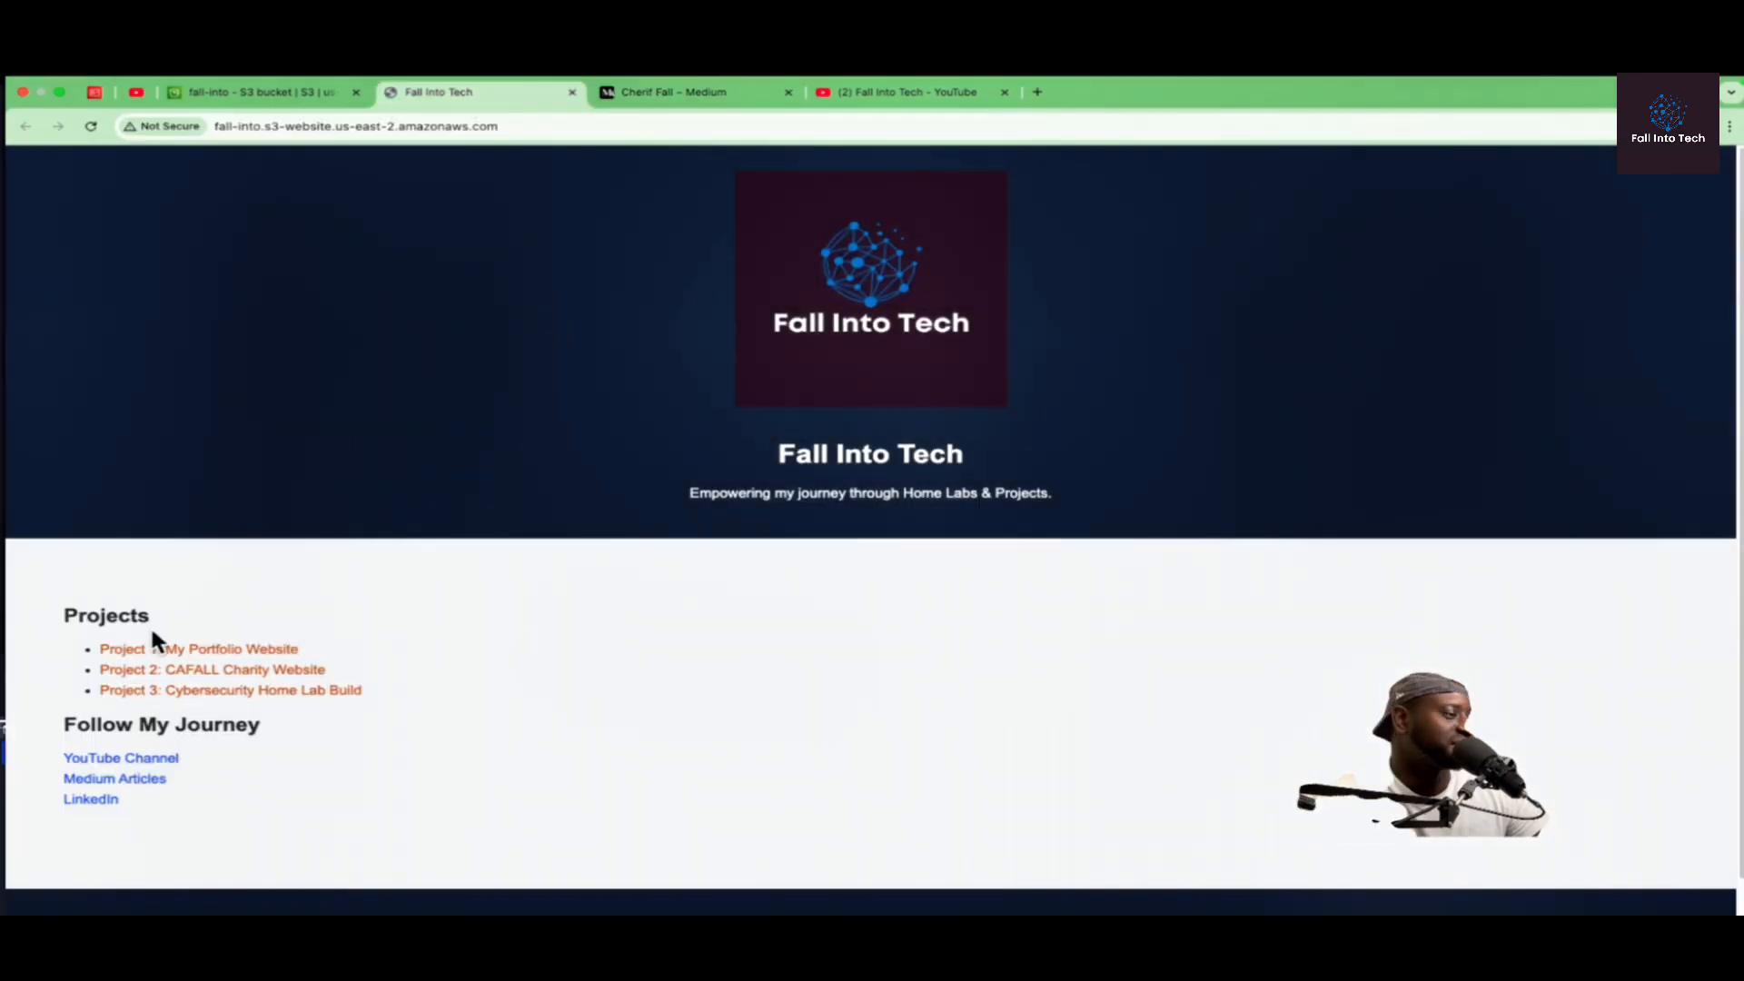
{"action": "left_click", "coordinate": [91, 799]}
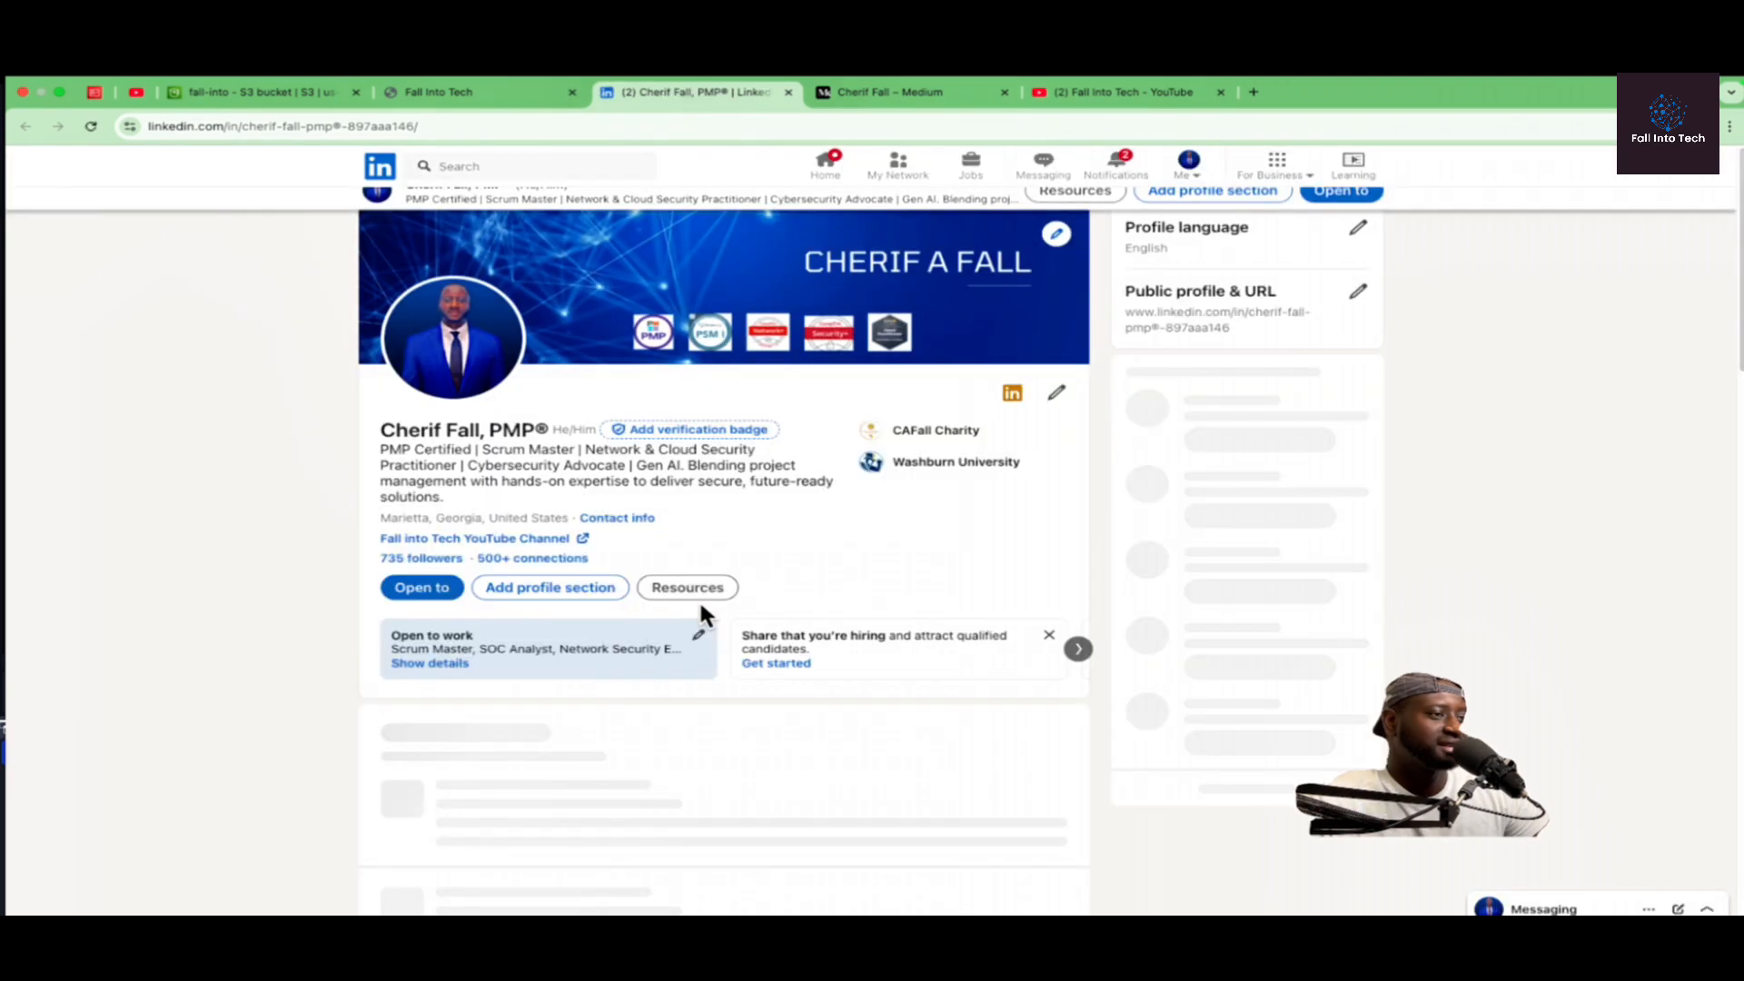
{"action": "scroll", "coordinate": [699, 610], "scroll_direction": "down", "scroll_amount": 10}
{"action": "left_click", "coordinate": [470, 91]}
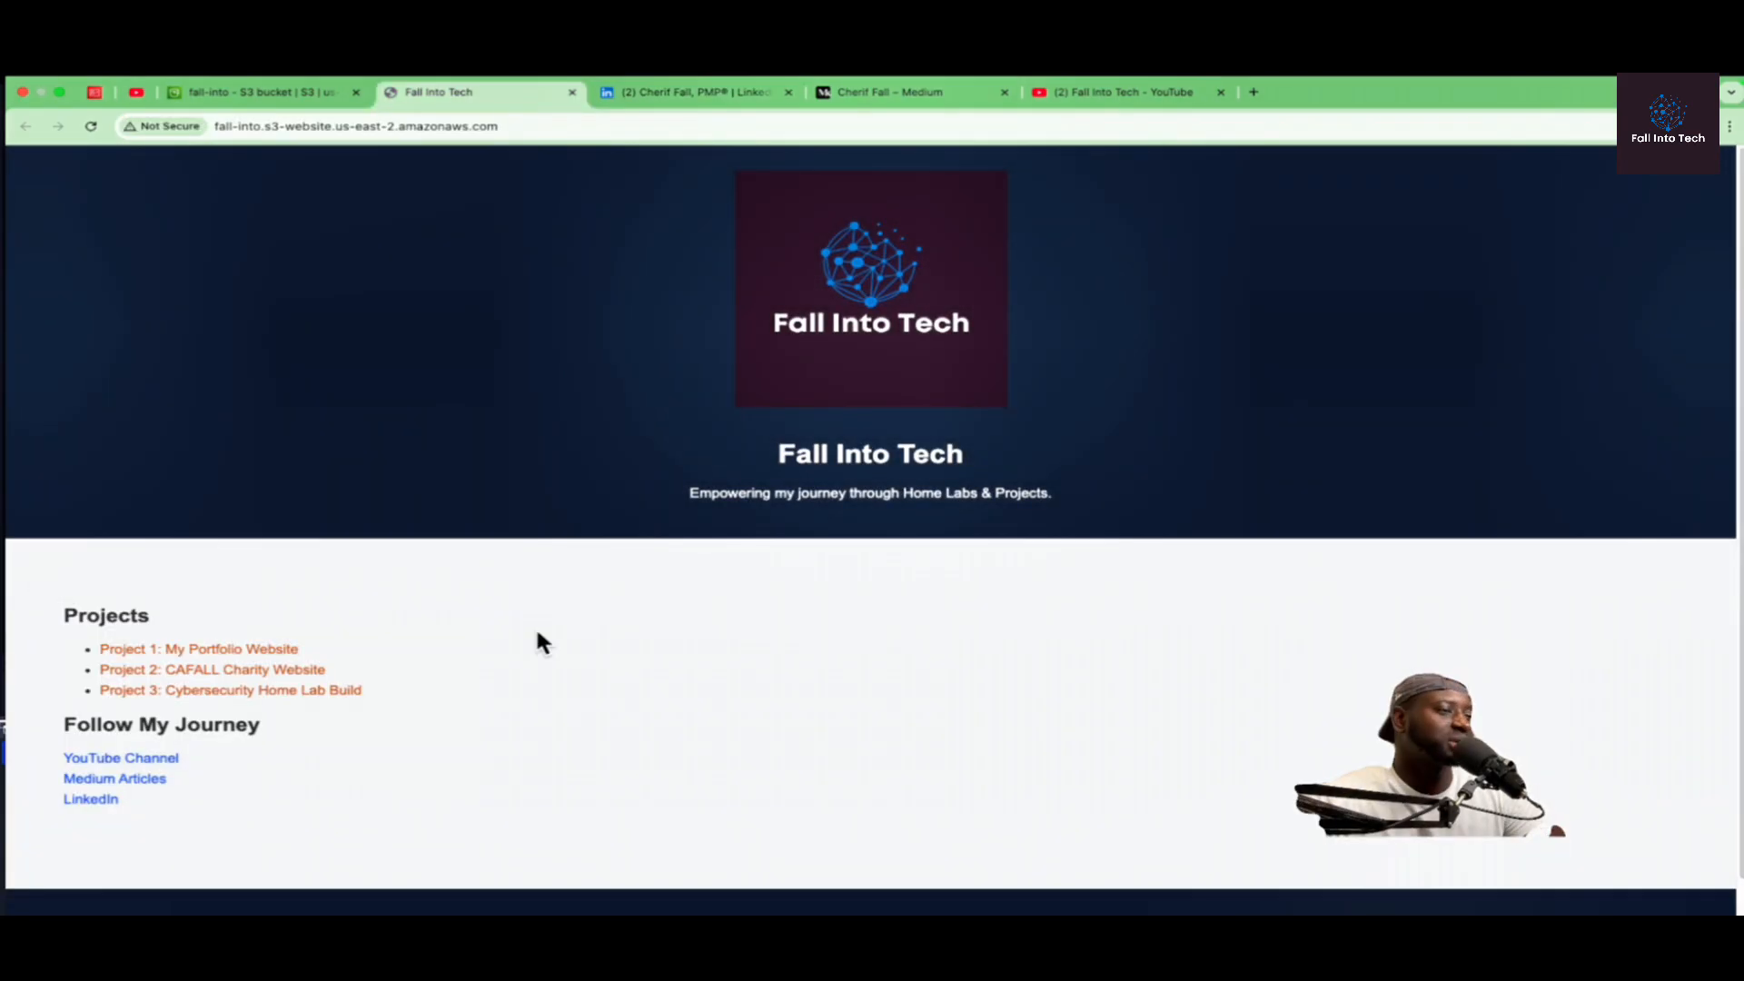
Step: Review the website down to its footer and capture a screenshot of the Fall Into Tech home page
{"action": "scroll", "coordinate": [685, 642], "scroll_direction": "down", "scroll_amount": 1}
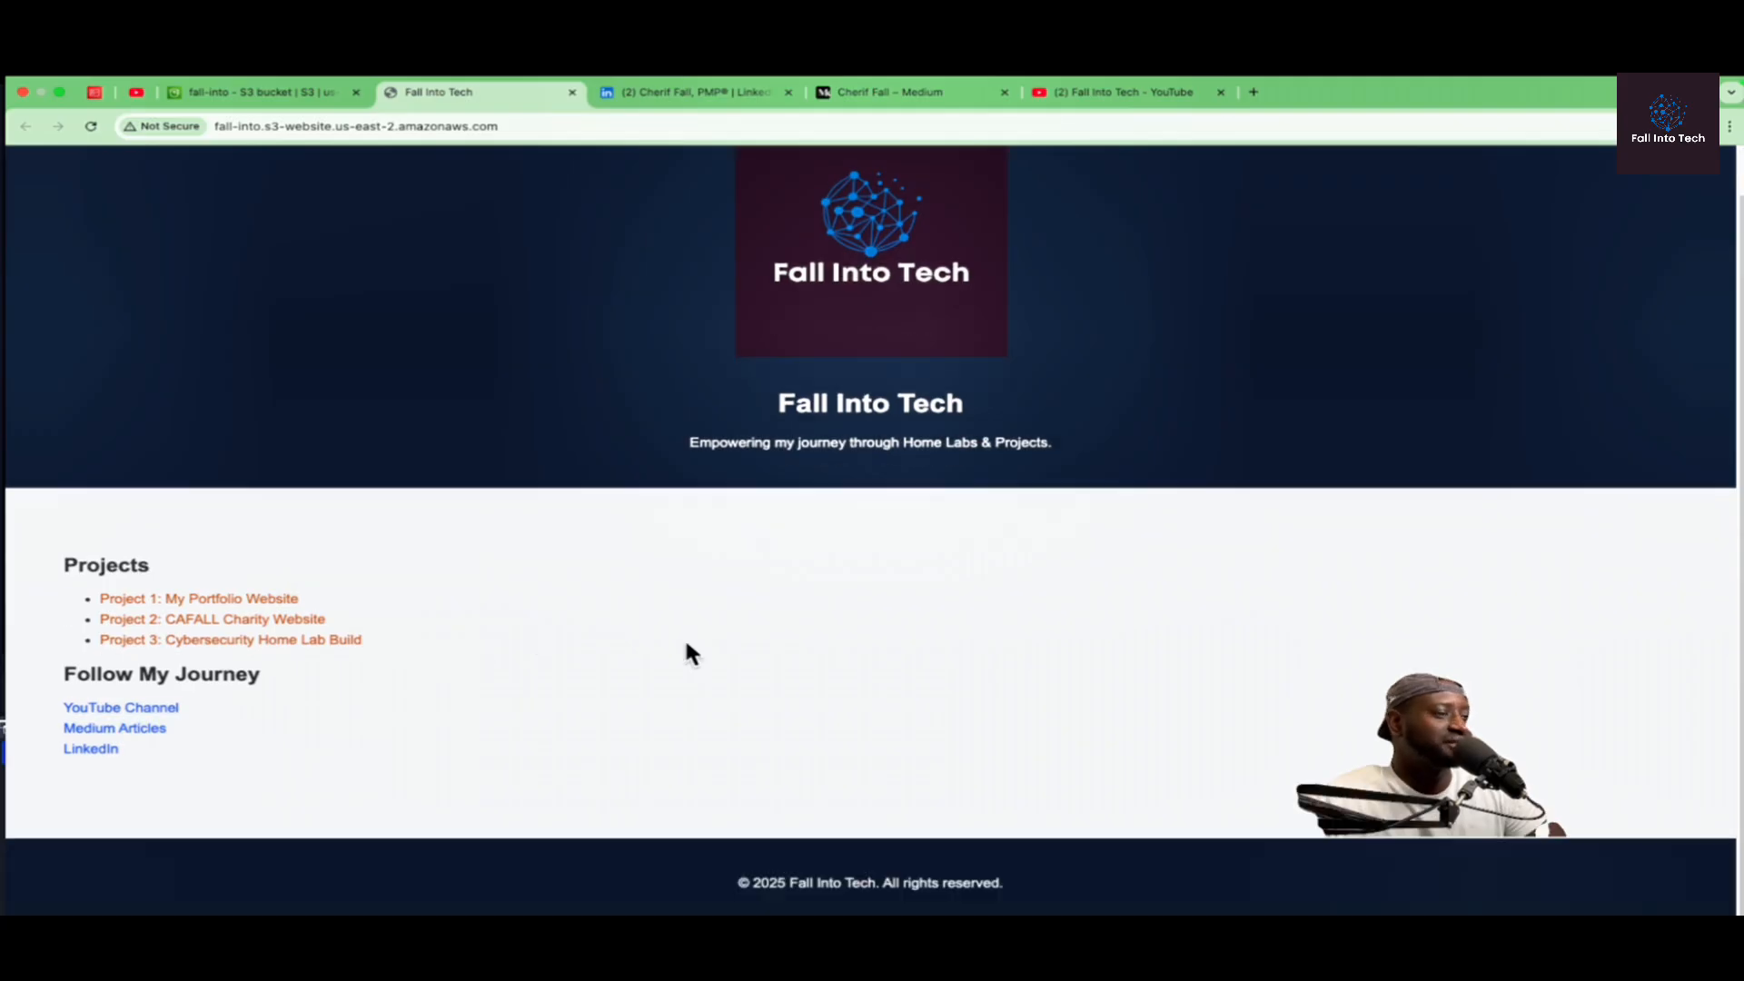
{"action": "scroll", "coordinate": [685, 645], "scroll_direction": "up", "scroll_amount": 1}
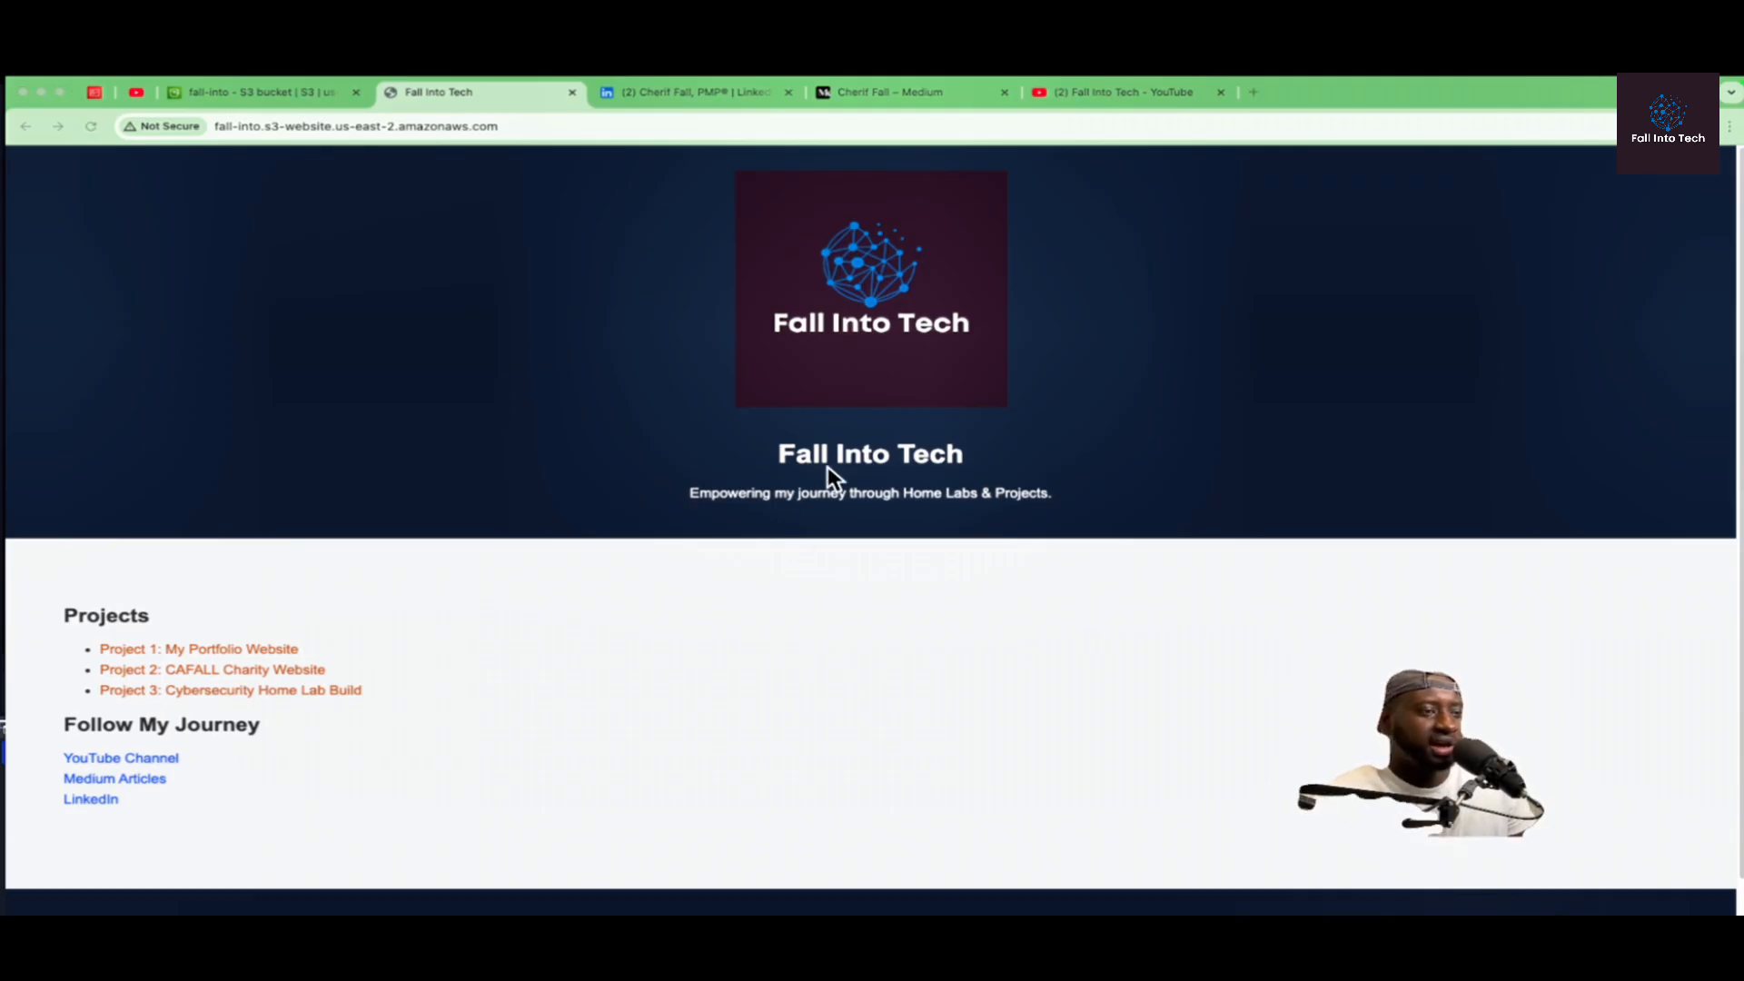
{"action": "key", "text": "super+shift+4"}
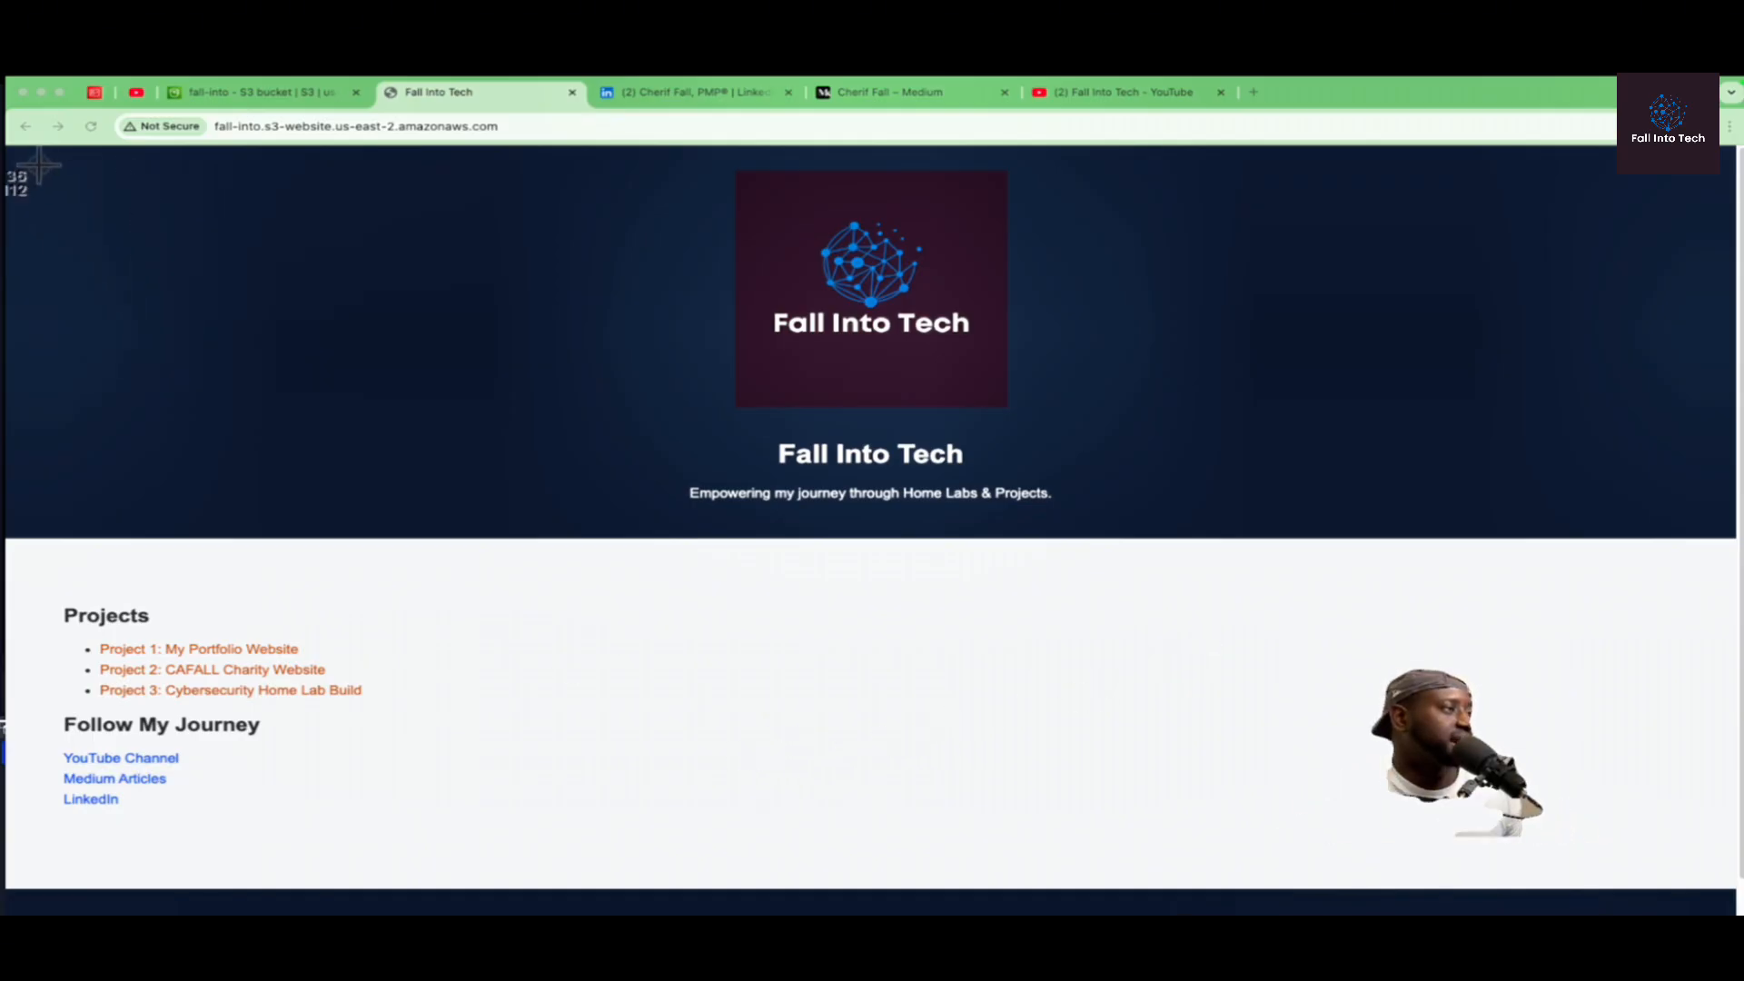
{"action": "left_click_drag", "start_coordinate": [26, 157], "coordinate": [1691, 836]}
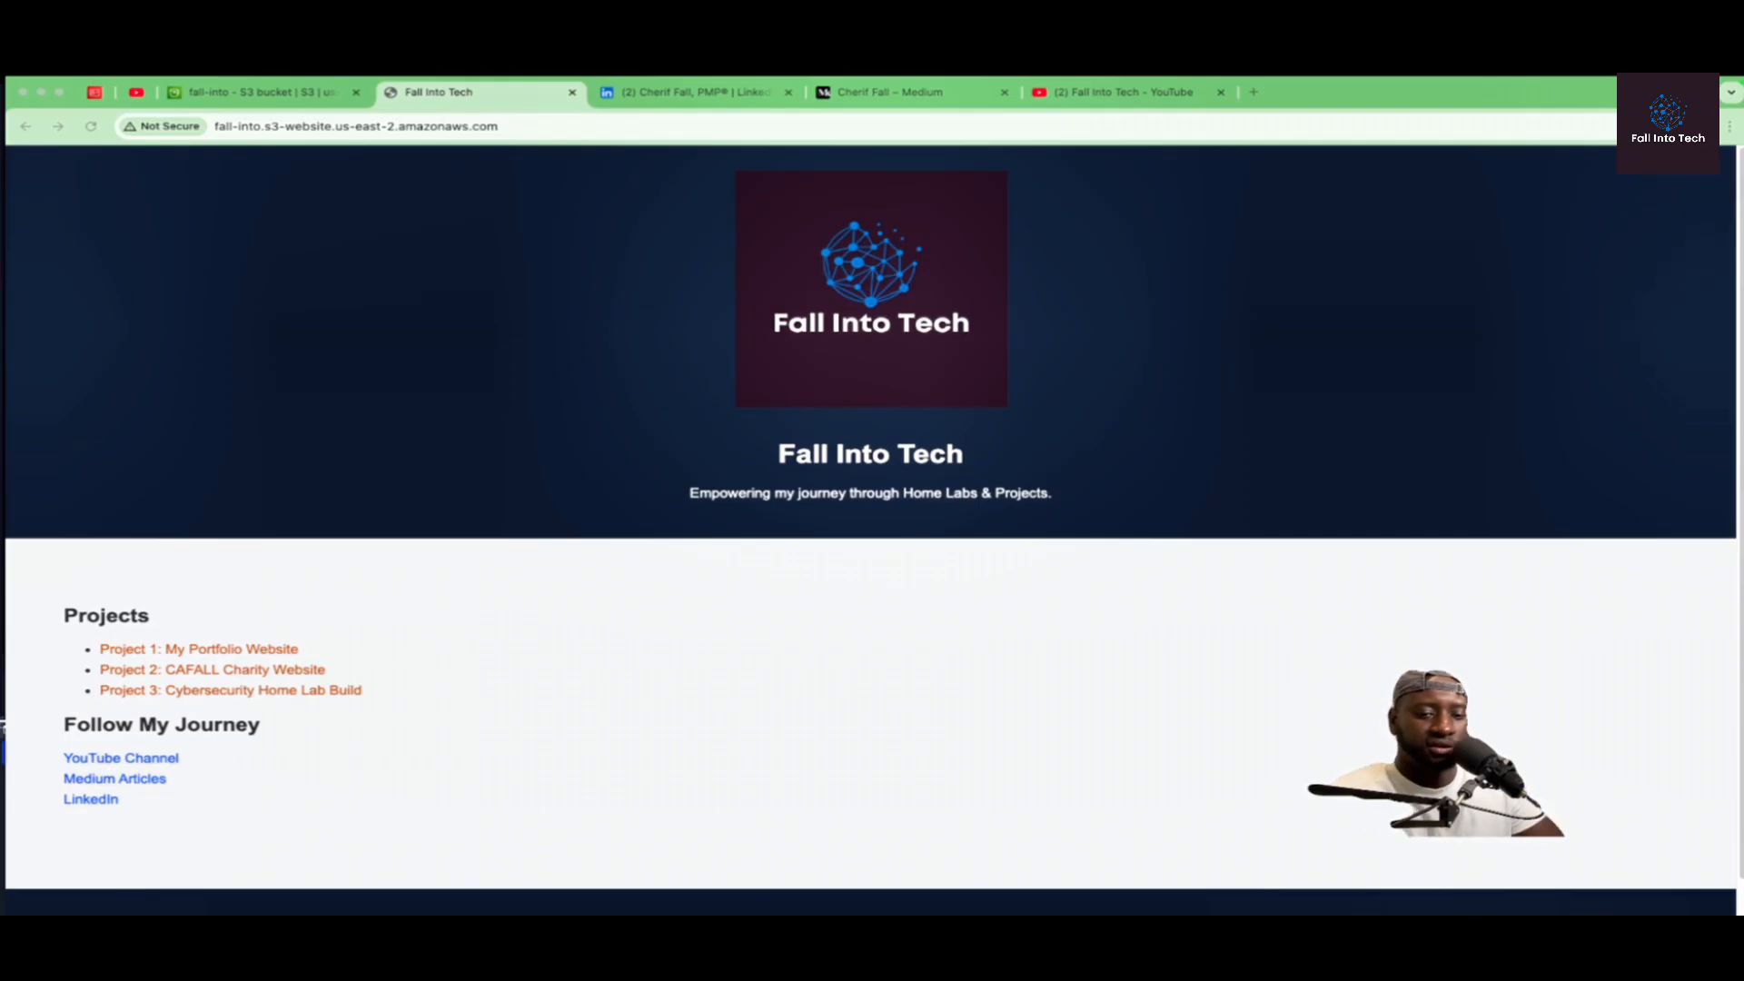